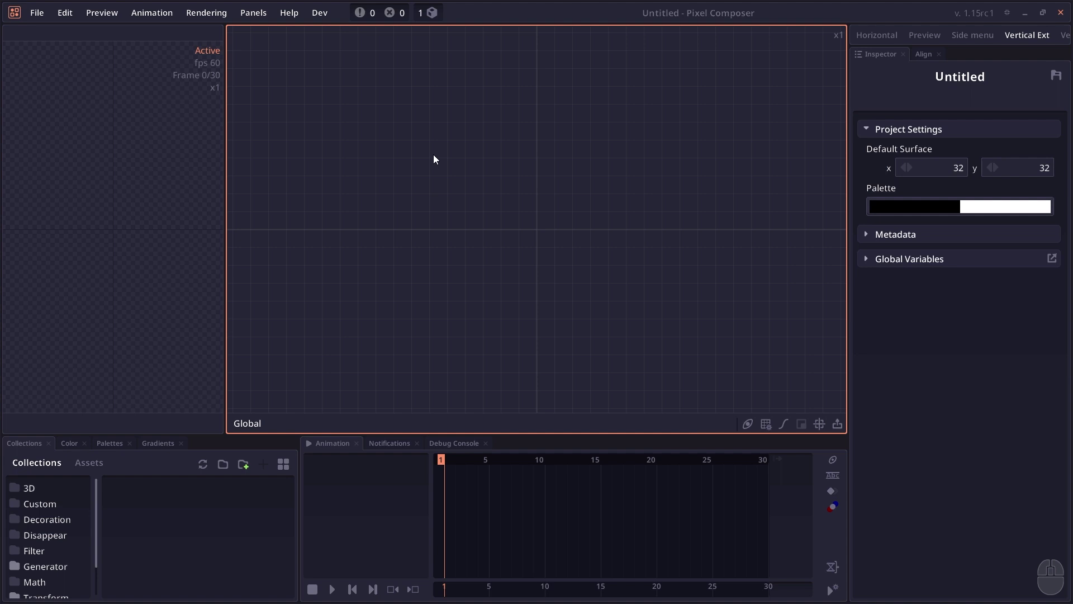
Browse the Compose category of available nodes, including its Composes, Armature and Export groups.
{"action": "right_click", "coordinate": [462, 145]}
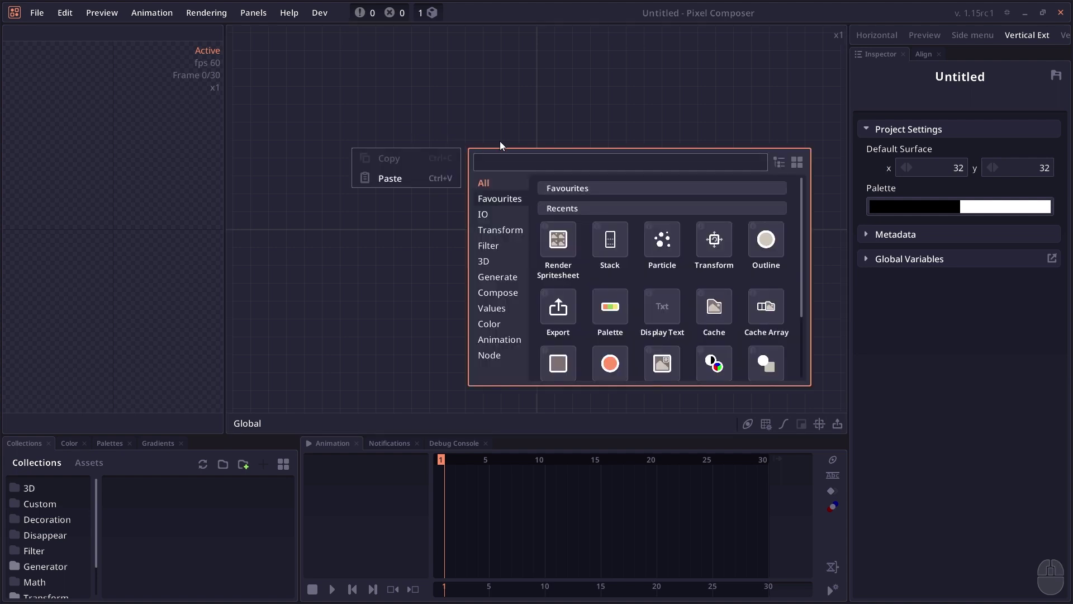
{"action": "left_click", "coordinate": [503, 293]}
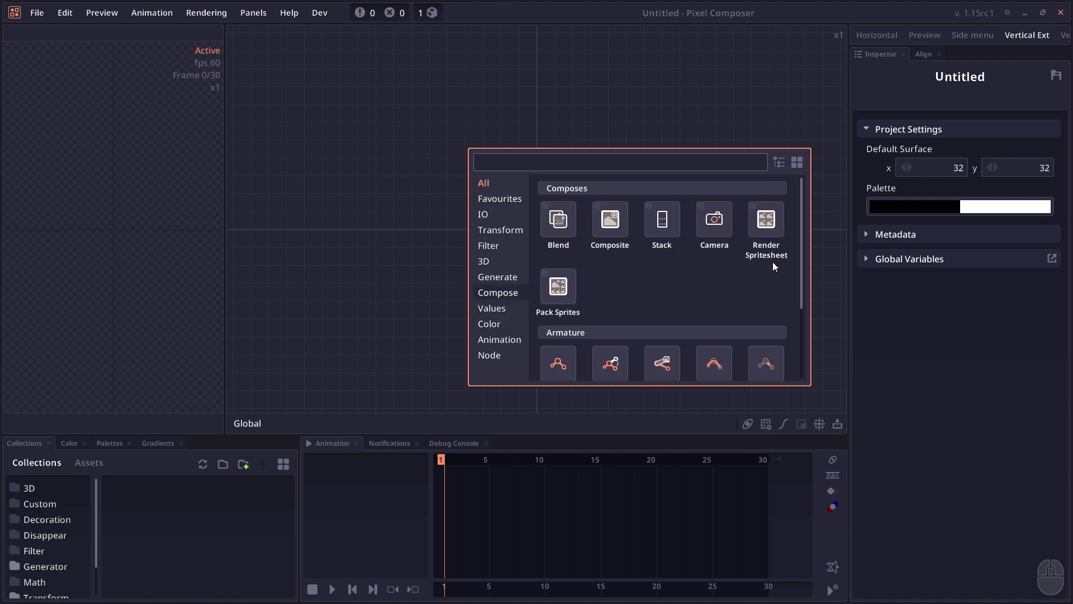
{"action": "scroll", "coordinate": [560, 223], "scroll_direction": "down", "scroll_amount": 3}
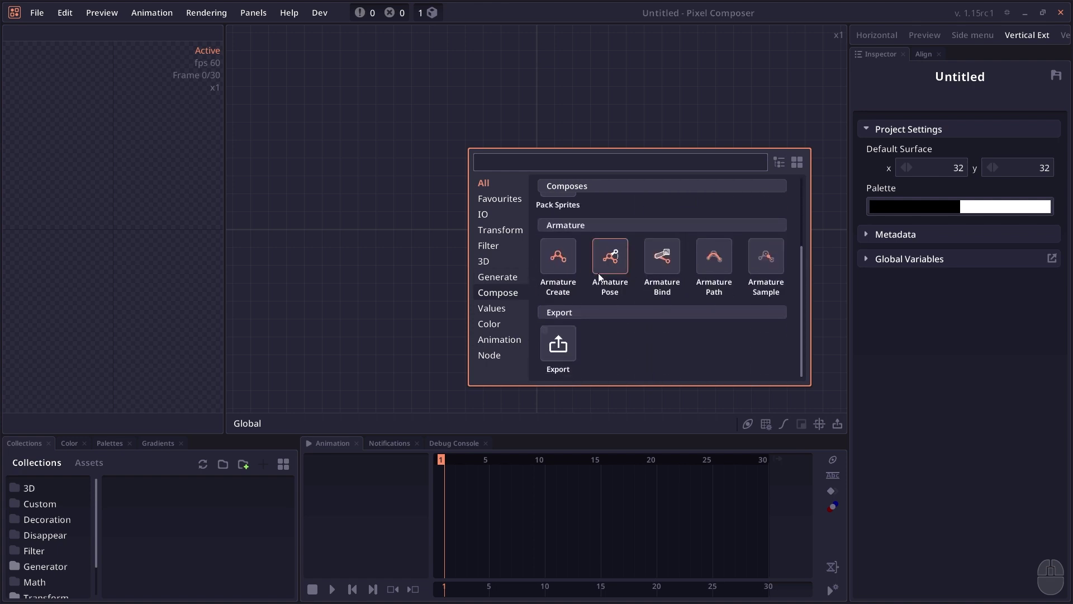
{"action": "scroll", "coordinate": [598, 272], "scroll_direction": "up", "scroll_amount": 2}
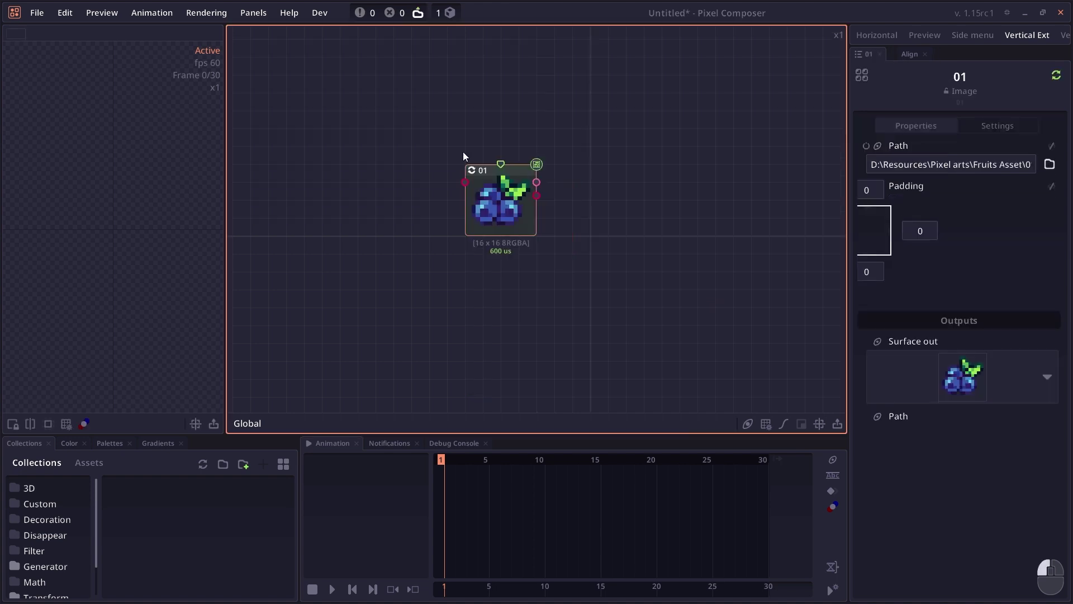
Move the blueberry image node out of the way and add a Draw Gradient node below it.
{"action": "left_click_drag", "start_coordinate": [462, 156], "coordinate": [397, 120]}
{"action": "right_click", "coordinate": [440, 243]}
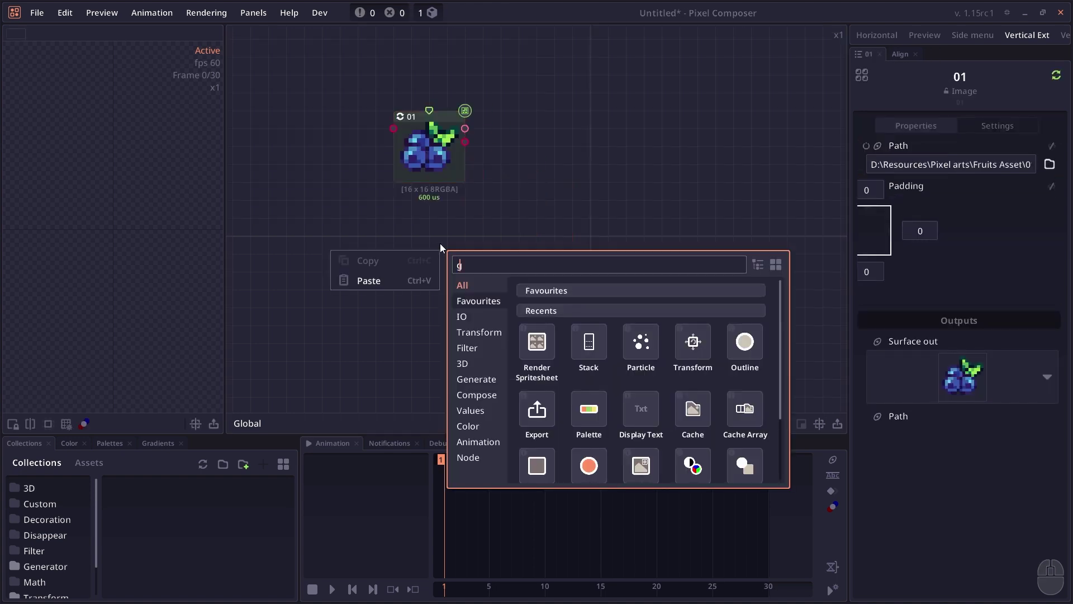
{"action": "type", "text": "grad"}
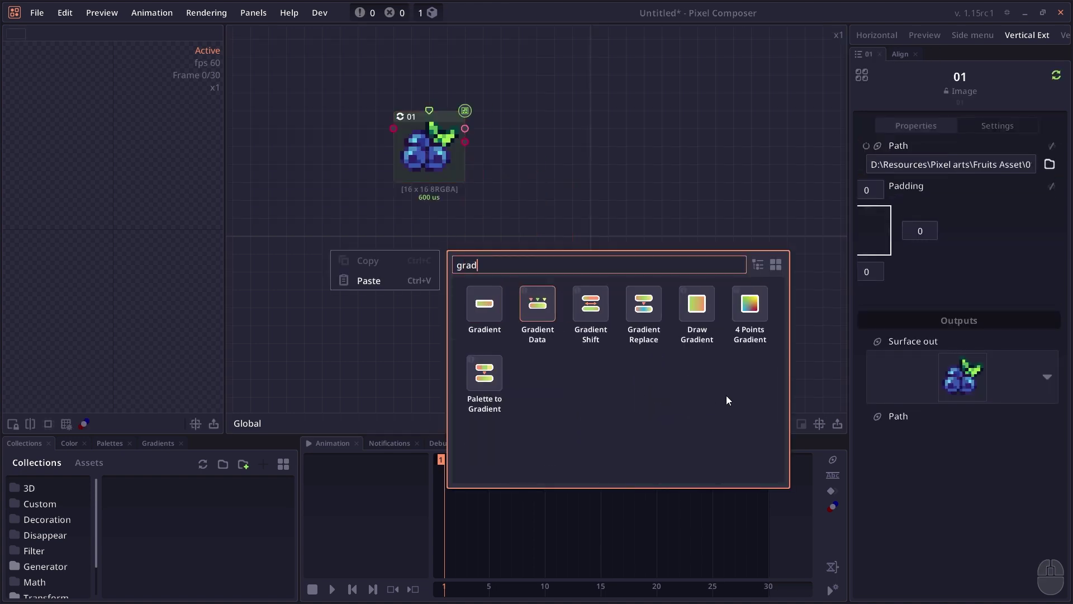
{"action": "left_click", "coordinate": [693, 308]}
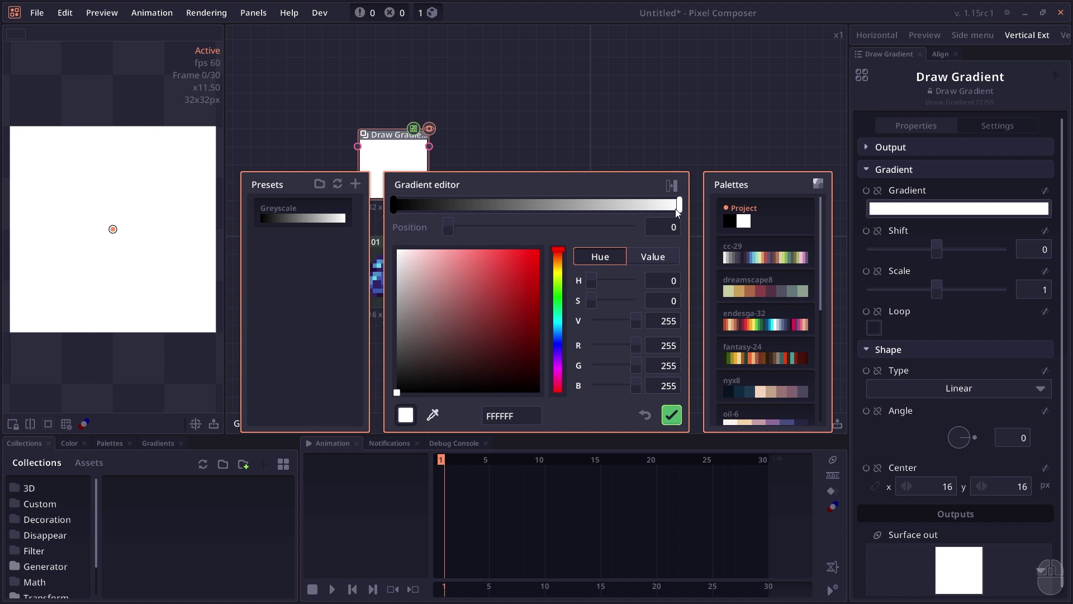
Change the end colour of the Draw Gradient node to dark grey and set its shape type to Circular.
{"action": "left_click", "coordinate": [677, 210]}
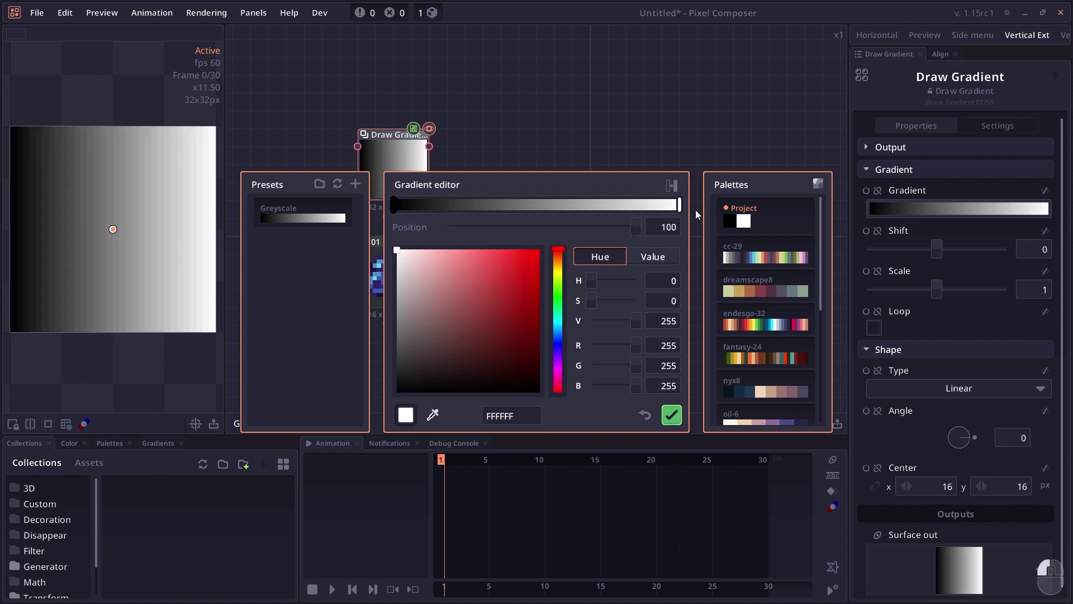
{"action": "left_click", "coordinate": [399, 362]}
{"action": "left_click", "coordinate": [973, 389]}
{"action": "left_click", "coordinate": [978, 426]}
Reopen the Draw Gradient node's gradient and move its dark grey end key inward.
{"action": "left_click", "coordinate": [936, 209]}
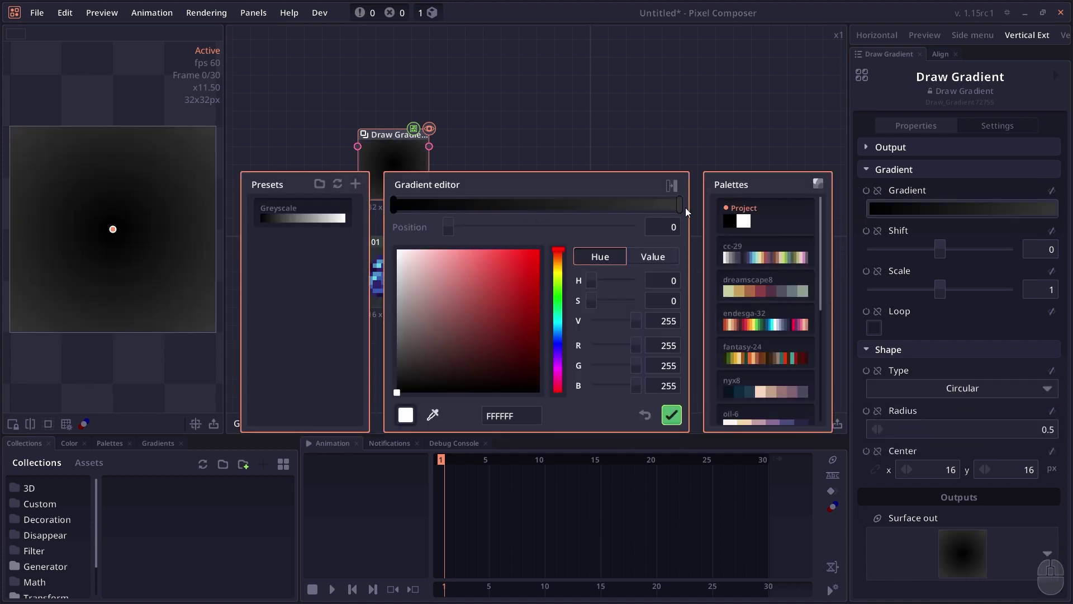
{"action": "left_click_drag", "start_coordinate": [682, 207], "coordinate": [496, 203]}
{"action": "left_click", "coordinate": [557, 328]}
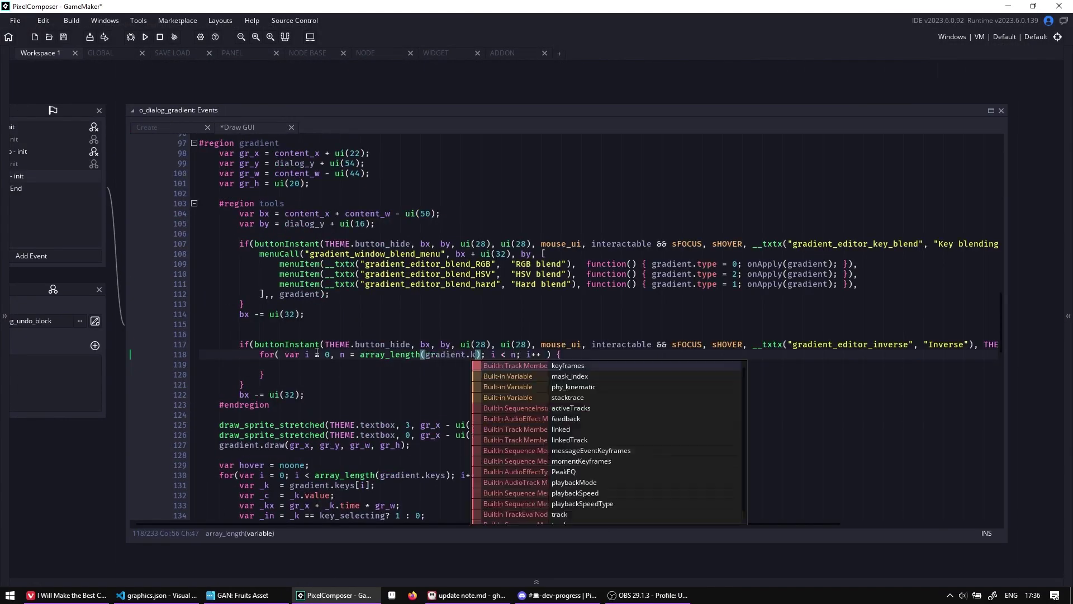
In the Pixel Composer test build, reverse the gradient with Inverse and apply a black to dark grey (525252) gradient.
{"action": "key", "text": "ctrl+t"}
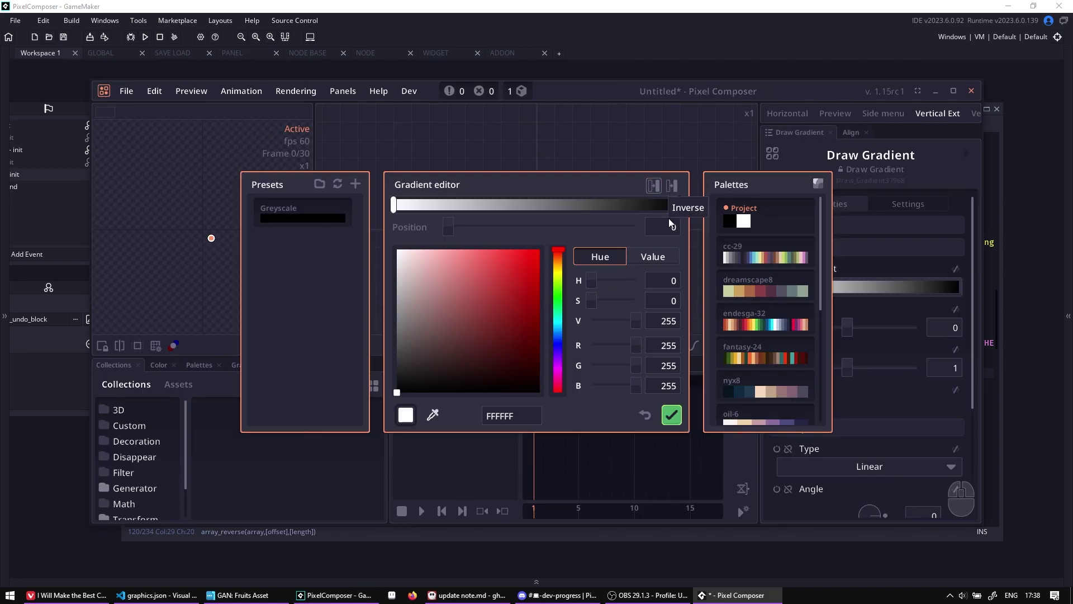
{"action": "left_click", "coordinate": [657, 185]}
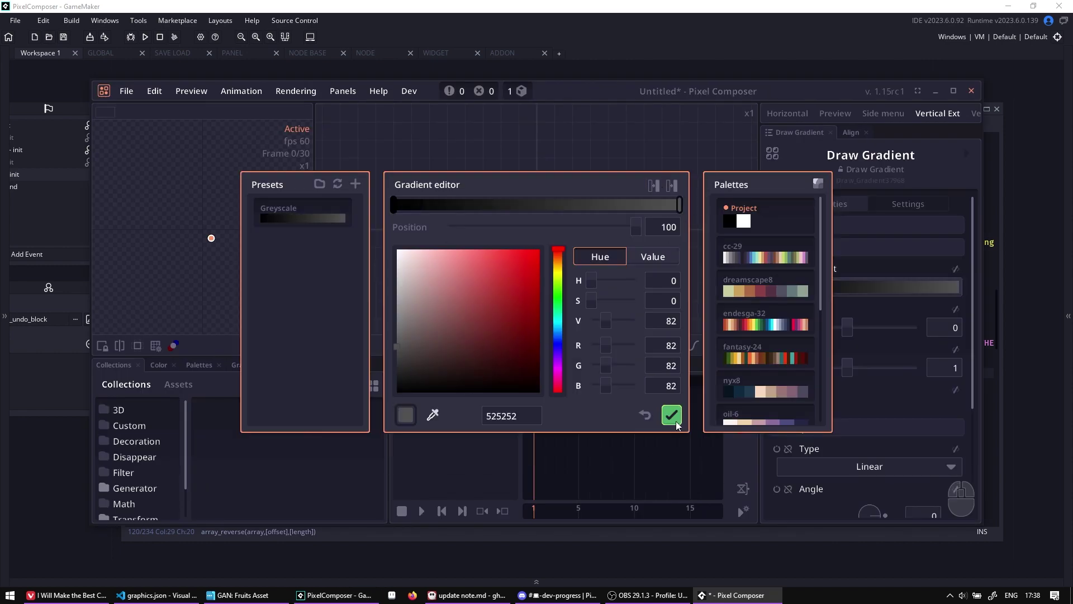
{"action": "left_click", "coordinate": [673, 418]}
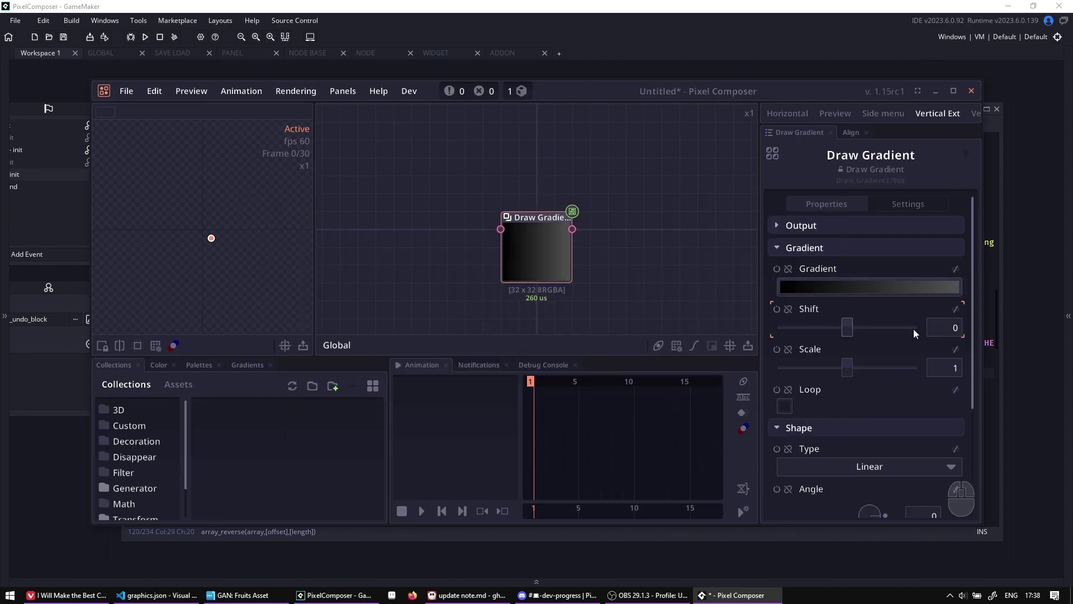
{"action": "left_click", "coordinate": [879, 287]}
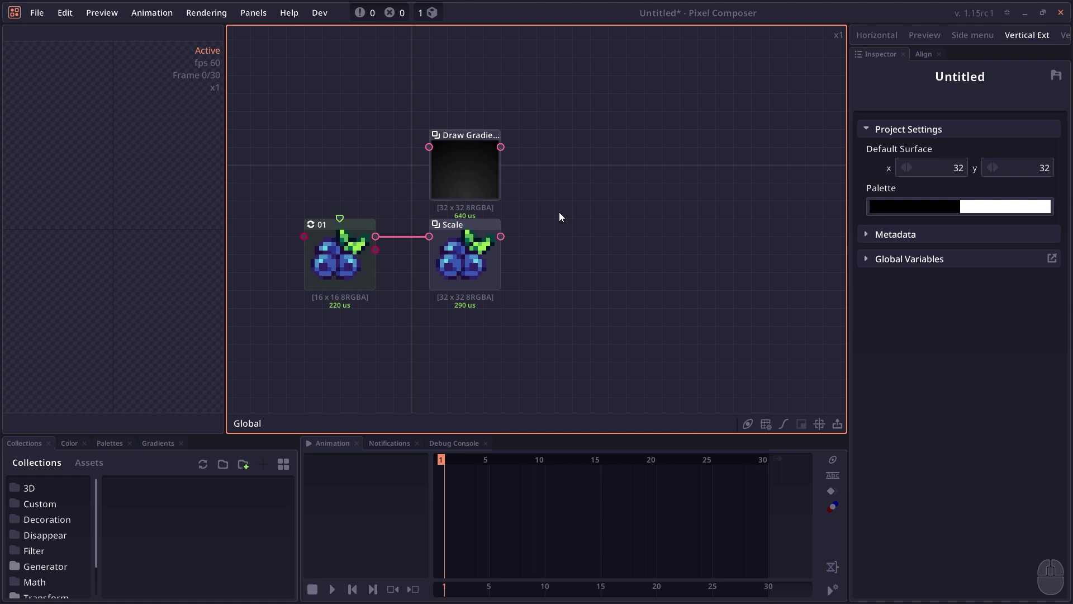
Add a Blend node and connect the Draw Gradient output as its background and the Scale output as its foreground.
{"action": "double_click", "coordinate": [568, 205]}
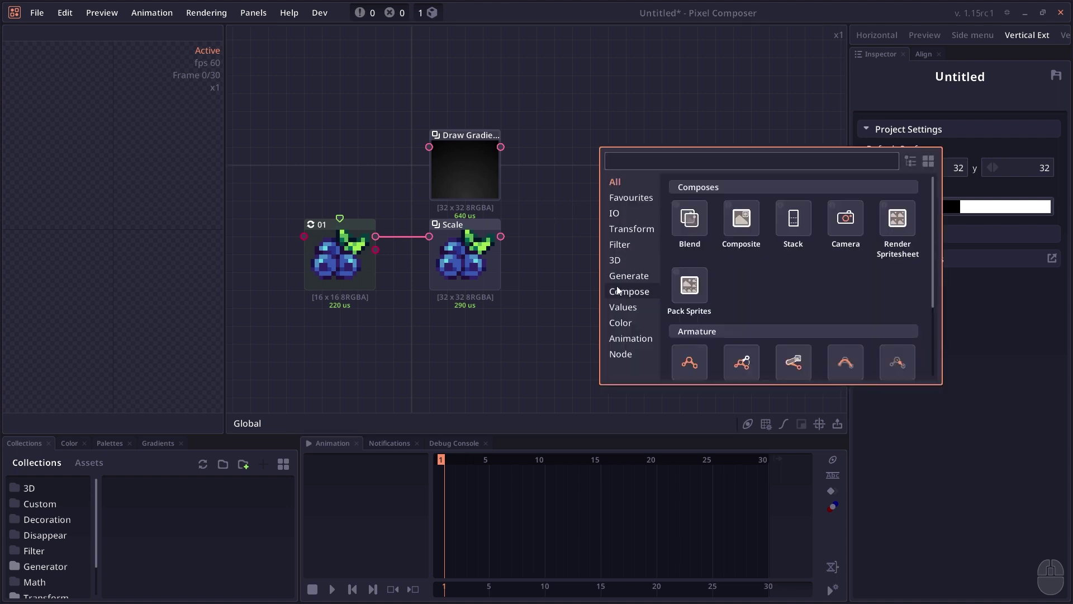
{"action": "left_click", "coordinate": [689, 219]}
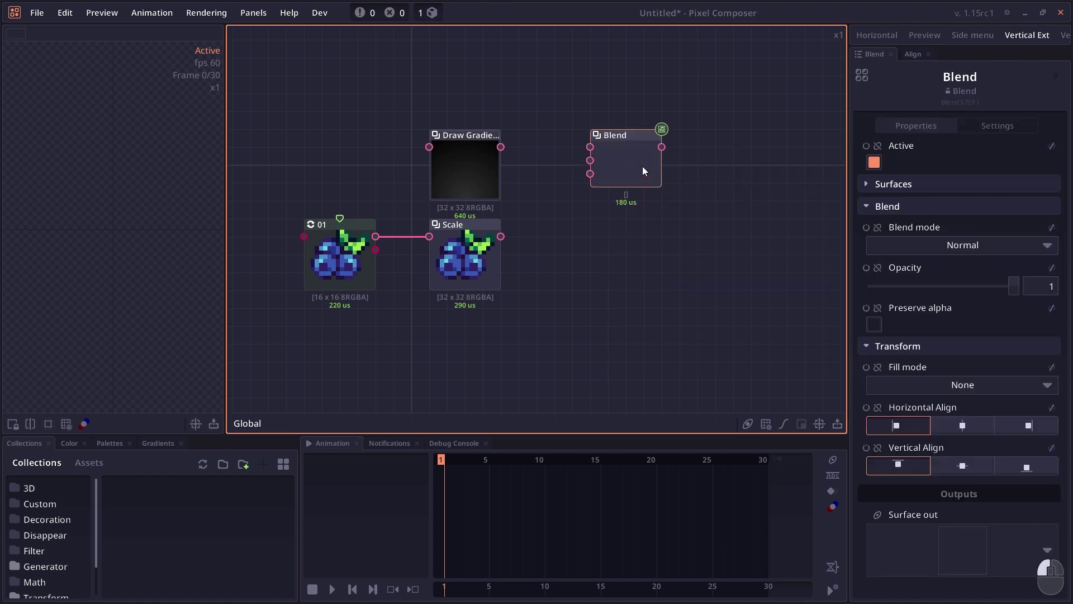
{"action": "left_click_drag", "start_coordinate": [642, 166], "coordinate": [624, 184]}
{"action": "left_click_drag", "start_coordinate": [500, 147], "coordinate": [600, 189]}
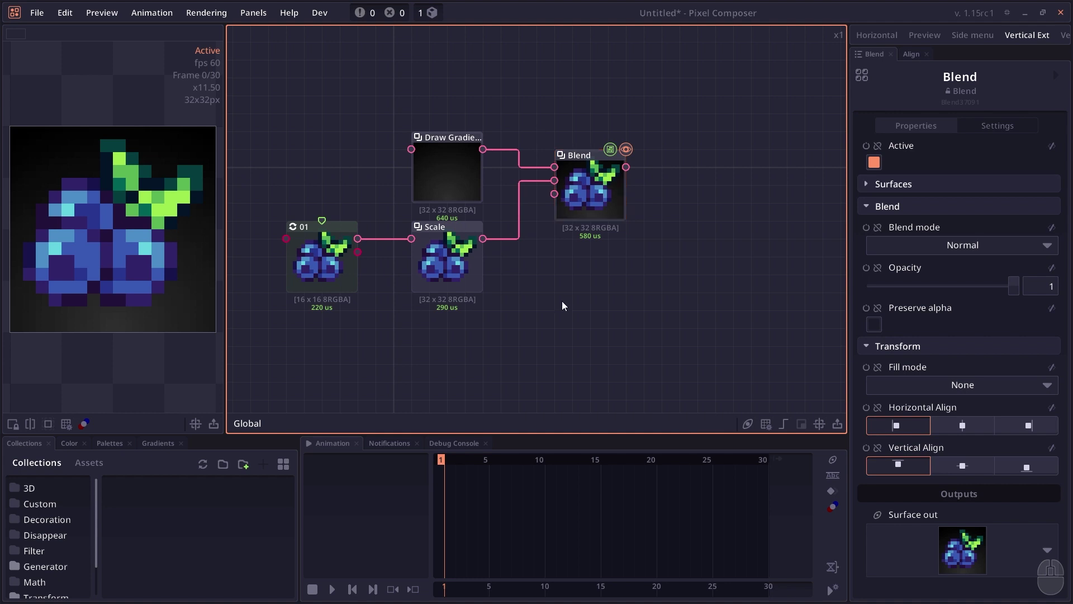
Reduce the Scale node's output to 16 x 16 px and centre it horizontally and vertically in the Blend node with fill mode None.
{"action": "left_click_drag", "start_coordinate": [468, 259], "coordinate": [440, 270]}
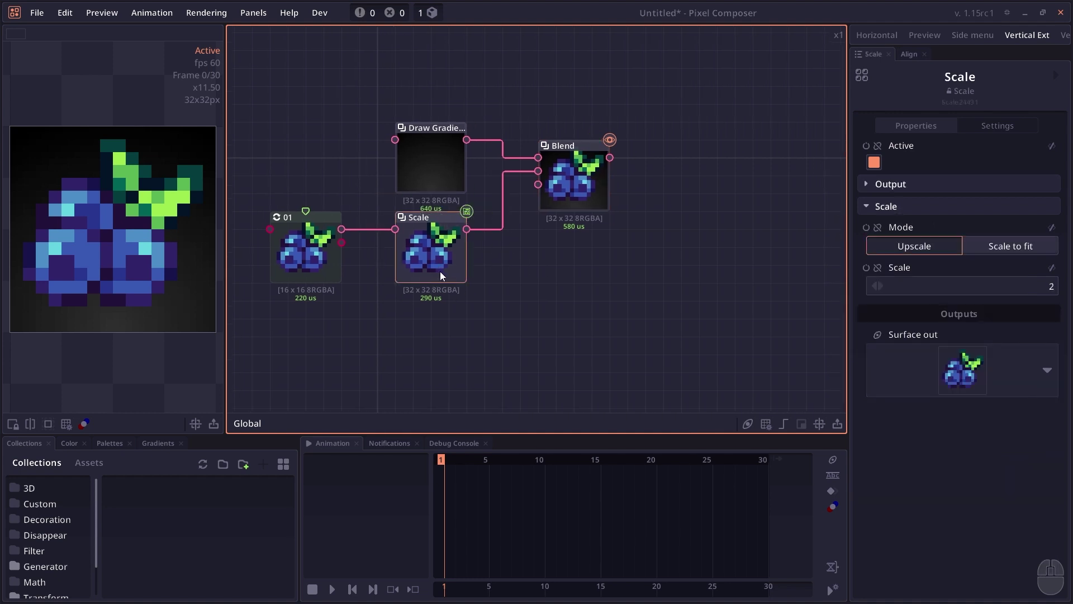
{"action": "left_click", "coordinate": [947, 288]}
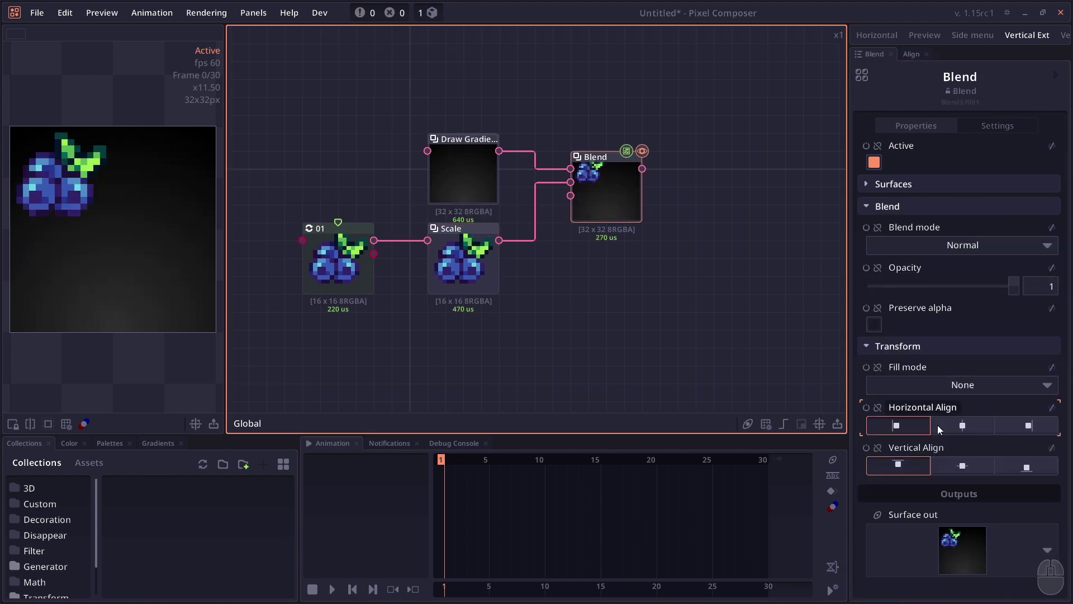
{"action": "left_click", "coordinate": [913, 384]}
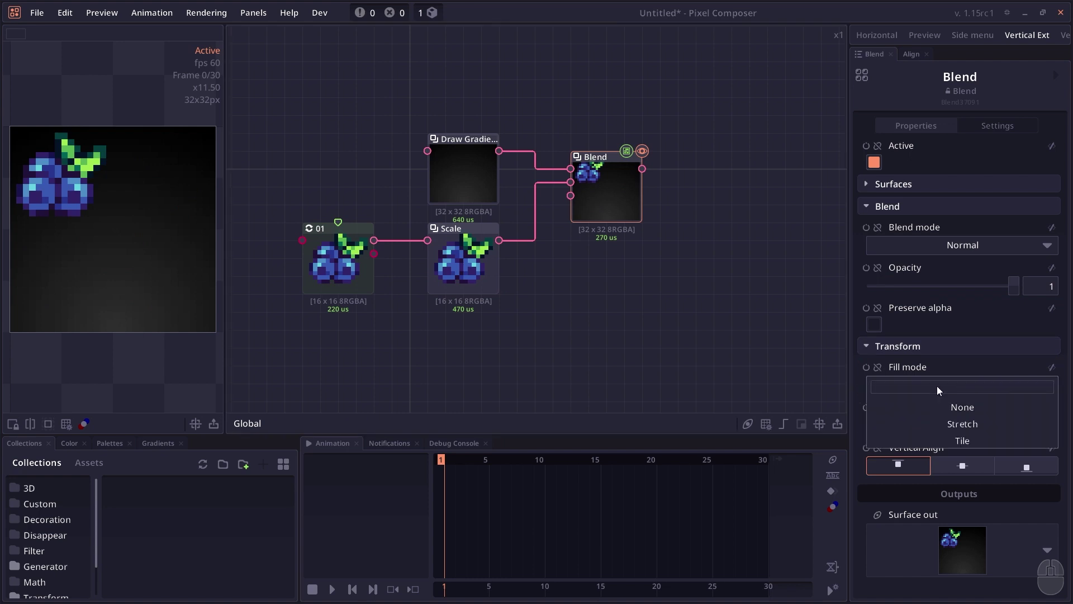
{"action": "left_click", "coordinate": [894, 407]}
{"action": "left_click", "coordinate": [985, 428]}
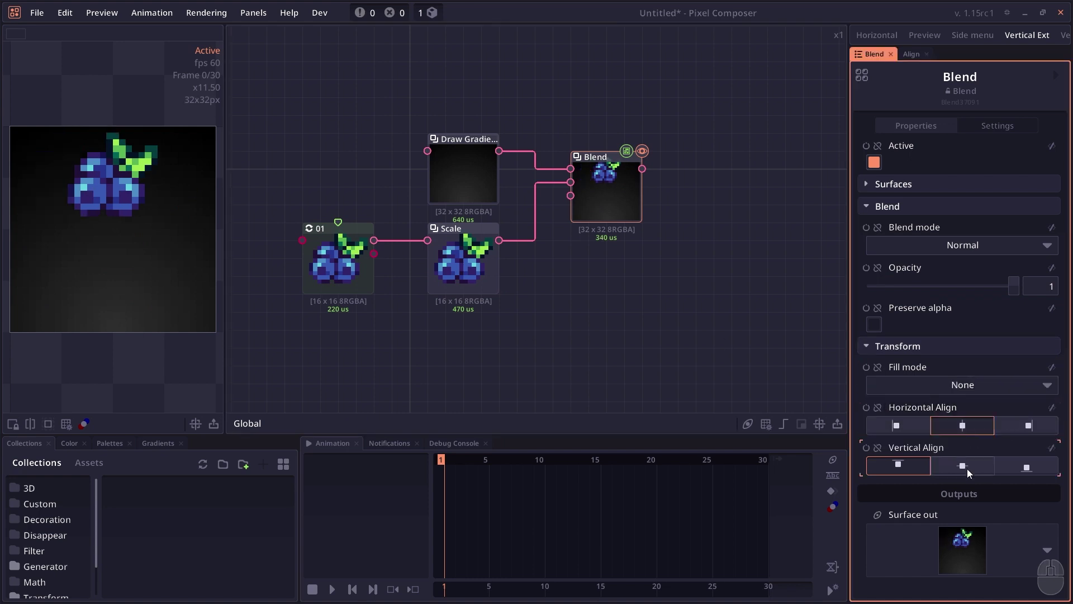
{"action": "left_click", "coordinate": [967, 471]}
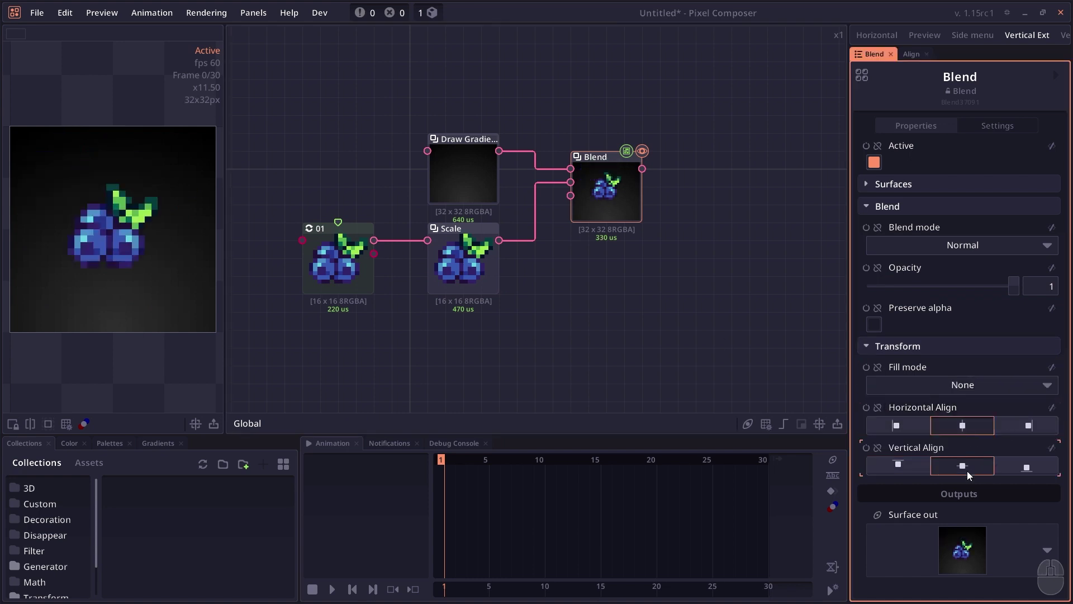
Try the different horizontal and vertical alignments of the blueberry foreground in the Blend node.
{"action": "left_click", "coordinate": [1014, 472]}
{"action": "left_click", "coordinate": [903, 464]}
{"action": "left_click", "coordinate": [892, 427]}
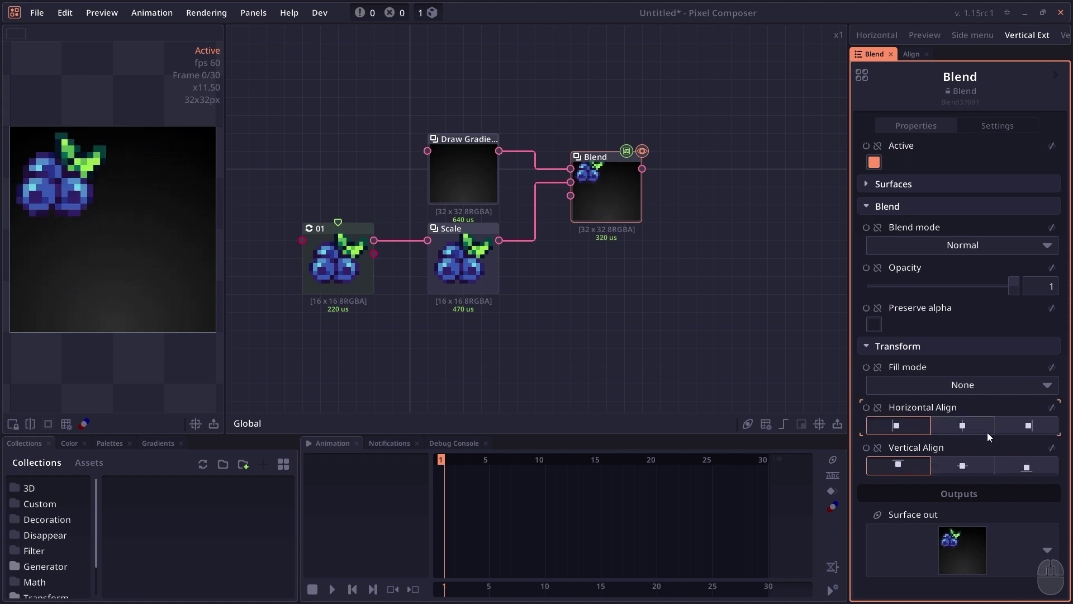
{"action": "left_click", "coordinate": [986, 428]}
{"action": "left_click", "coordinate": [974, 468]}
{"action": "left_click", "coordinate": [1026, 467]}
{"action": "left_click", "coordinate": [1023, 426]}
{"action": "left_click", "coordinate": [962, 420]}
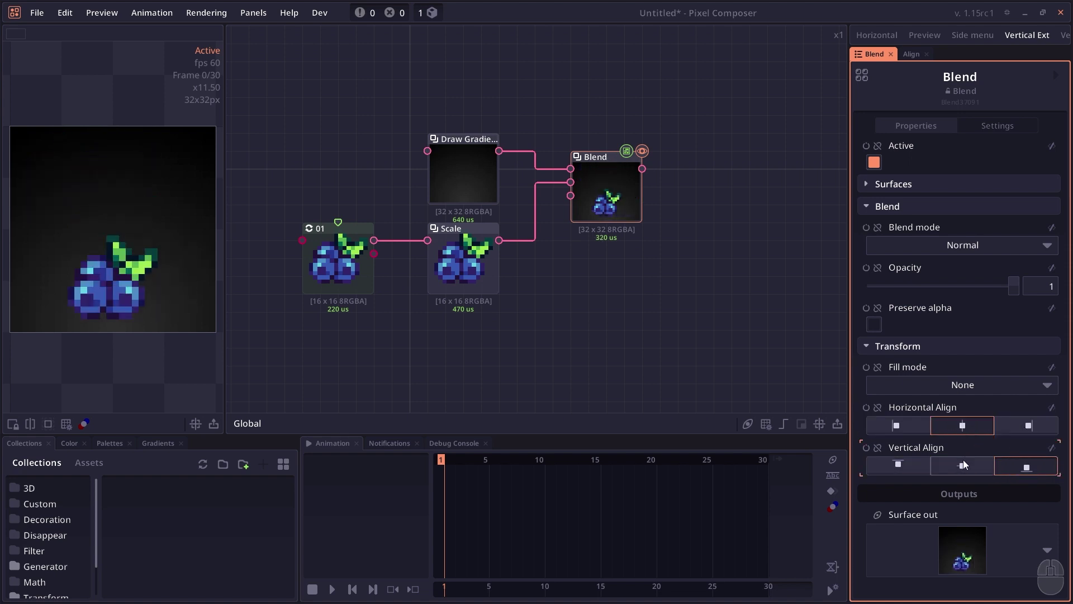
Set the Blend node's fill mode to Stretch.
{"action": "left_click", "coordinate": [953, 386]}
{"action": "left_click", "coordinate": [947, 422]}
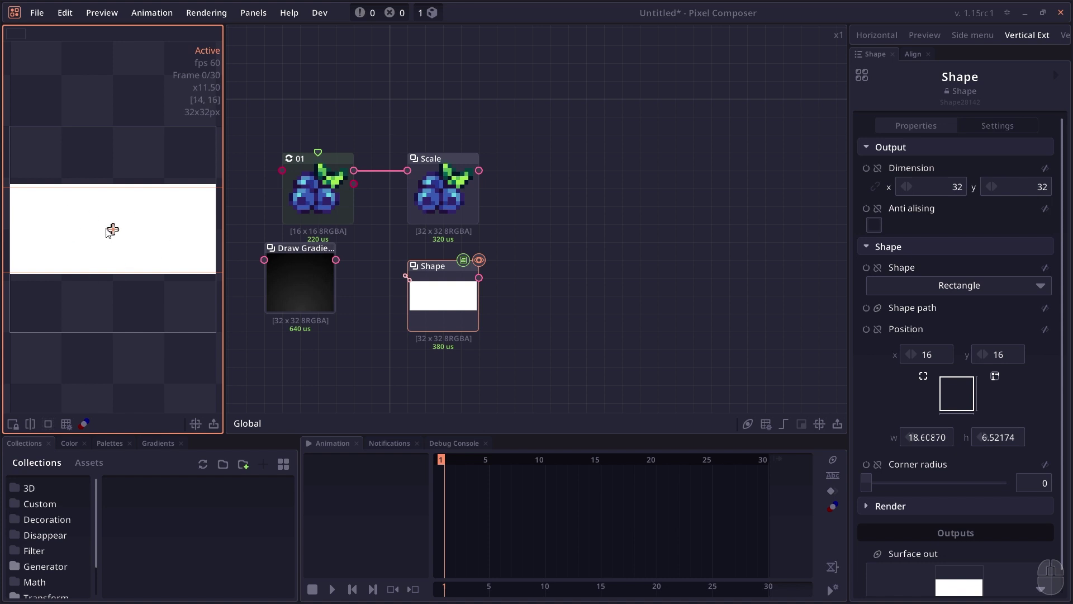
Select the Scale and Shape nodes together and combine them with a new Blend node.
{"action": "left_click", "coordinate": [575, 248]}
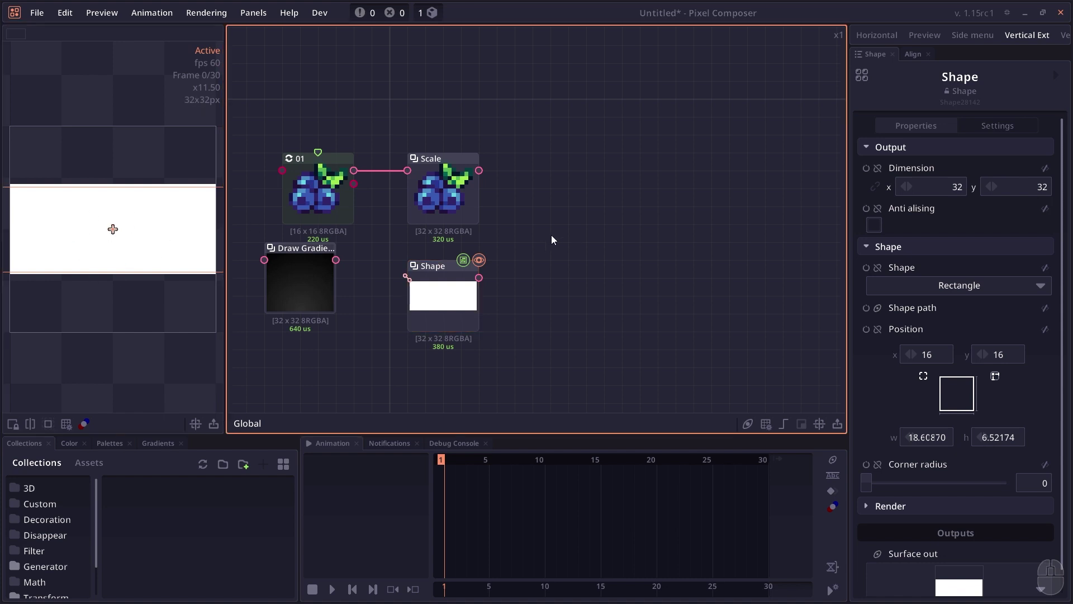
{"action": "right_click", "coordinate": [577, 184]}
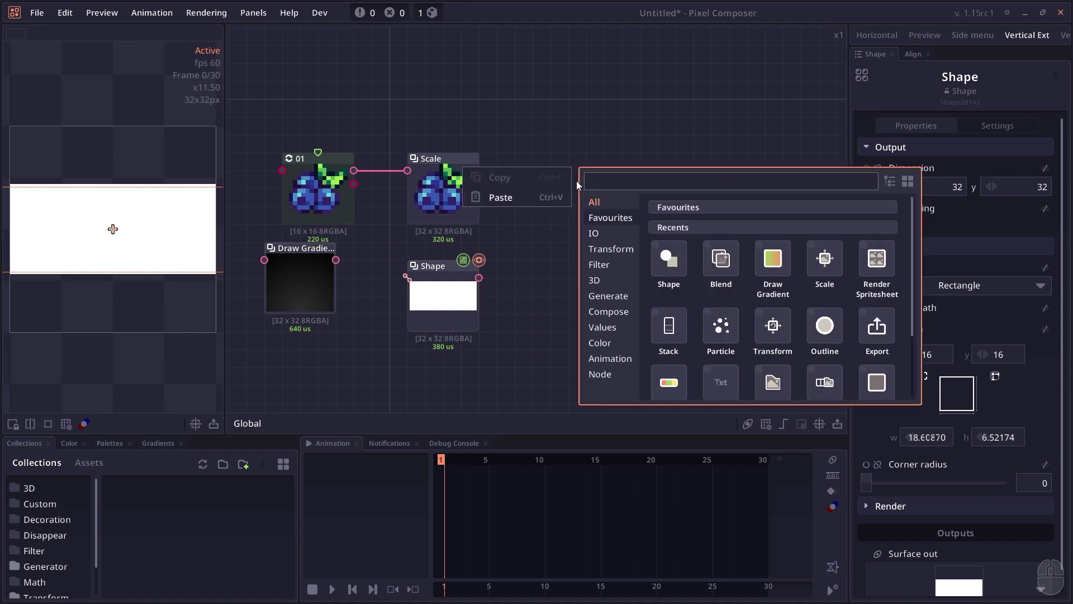
{"action": "left_click", "coordinate": [622, 313]}
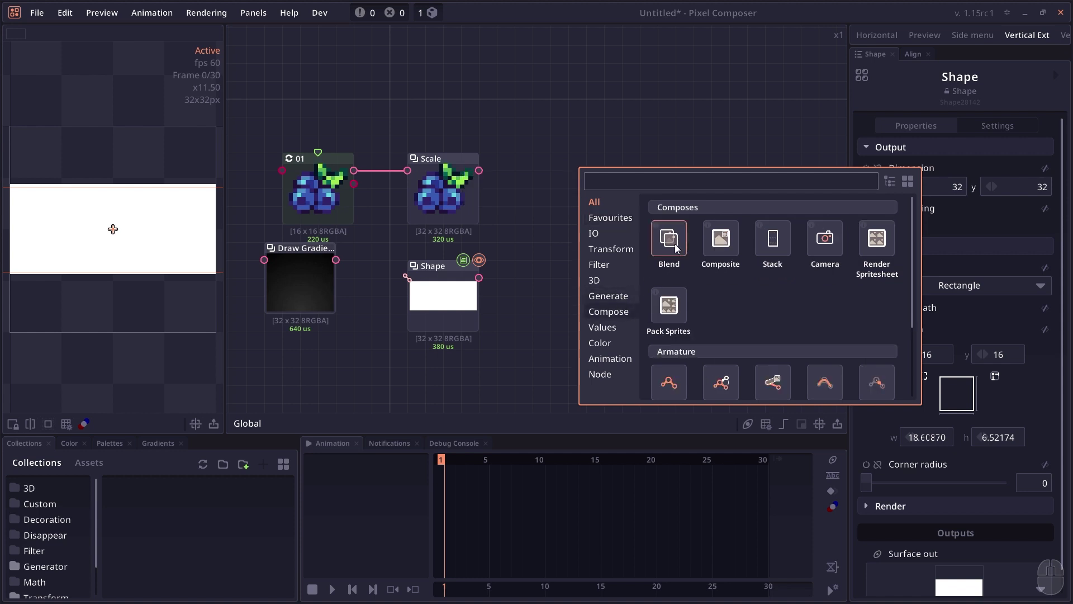
{"action": "left_click", "coordinate": [476, 198]}
{"action": "left_click_drag", "start_coordinate": [522, 144], "coordinate": [409, 304]}
{"action": "key", "text": "ctrl+b"}
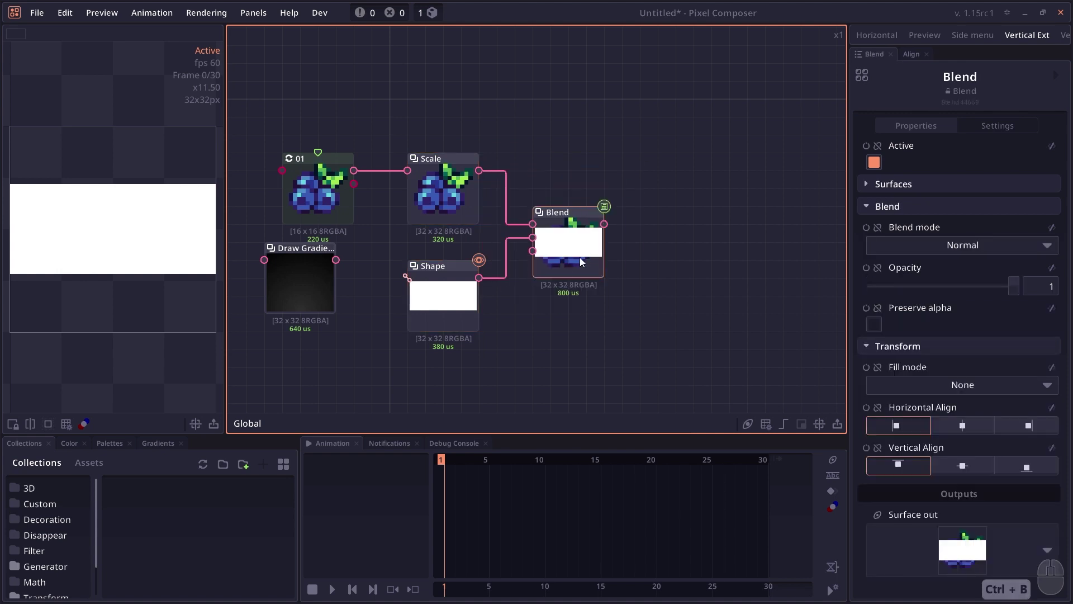
Move the Blend node farther from its inputs and check the options offered for the selected Scale and Shape nodes.
{"action": "left_click_drag", "start_coordinate": [579, 236], "coordinate": [614, 219]}
{"action": "left_click_drag", "start_coordinate": [491, 180], "coordinate": [429, 363]}
{"action": "right_click", "coordinate": [465, 213]}
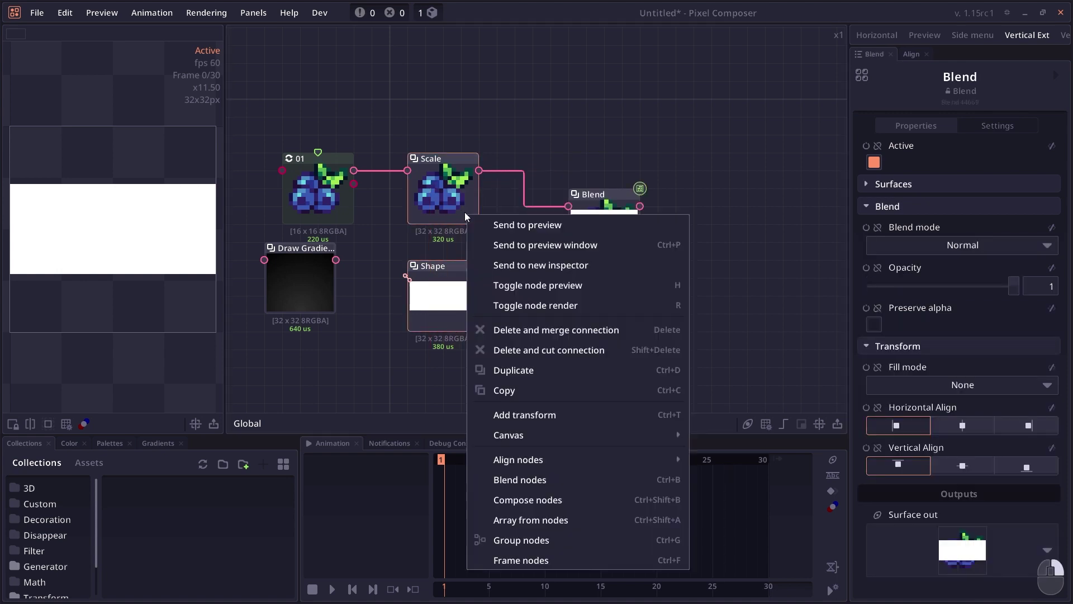
{"action": "left_click", "coordinate": [549, 243]}
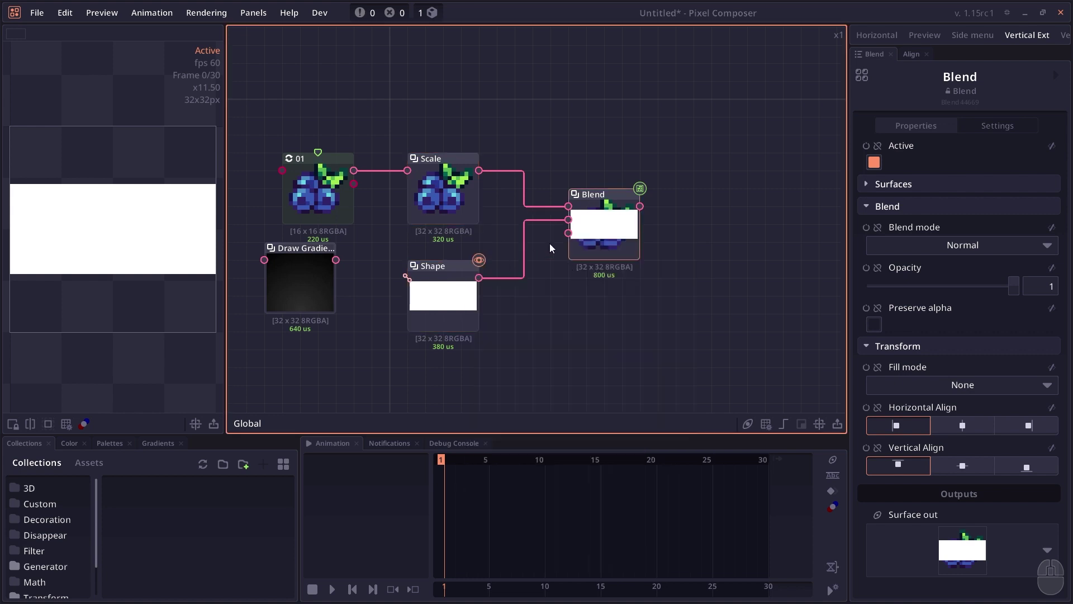
Set the Blend node's blend mode to Multiply and preview its output.
{"action": "left_click", "coordinate": [939, 243]}
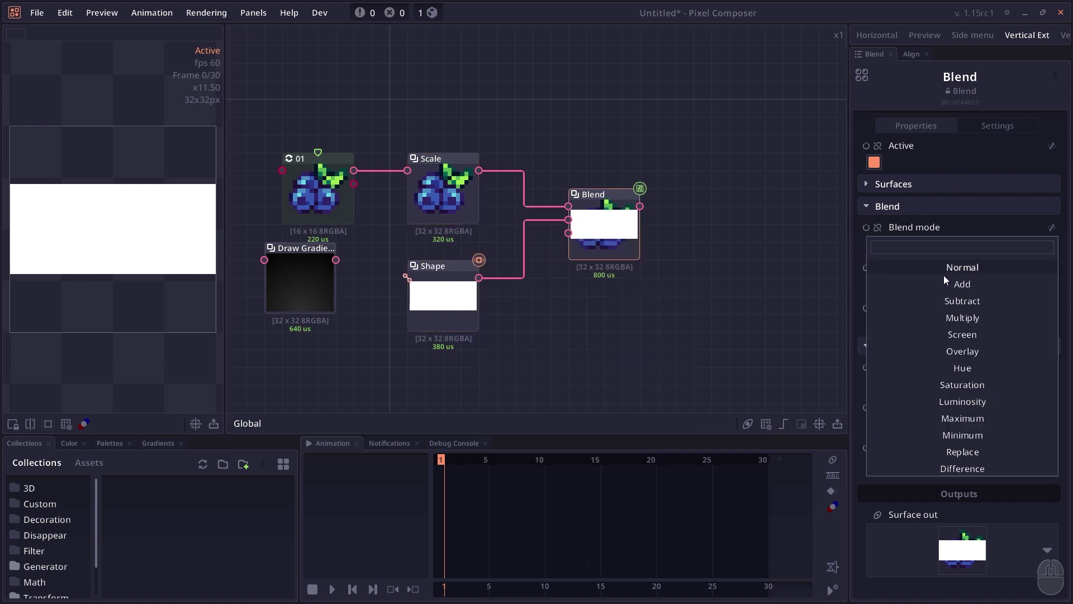
{"action": "left_click", "coordinate": [946, 318]}
{"action": "left_click", "coordinate": [605, 243]}
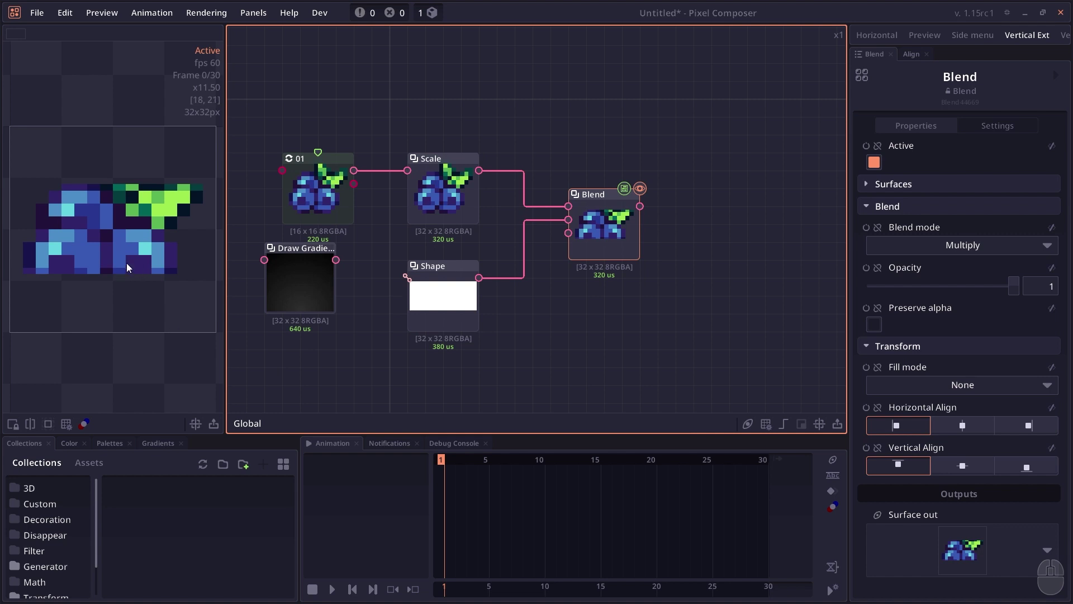
Preview the rectangle from the Shape node and select the Blend node again.
{"action": "left_click", "coordinate": [434, 330]}
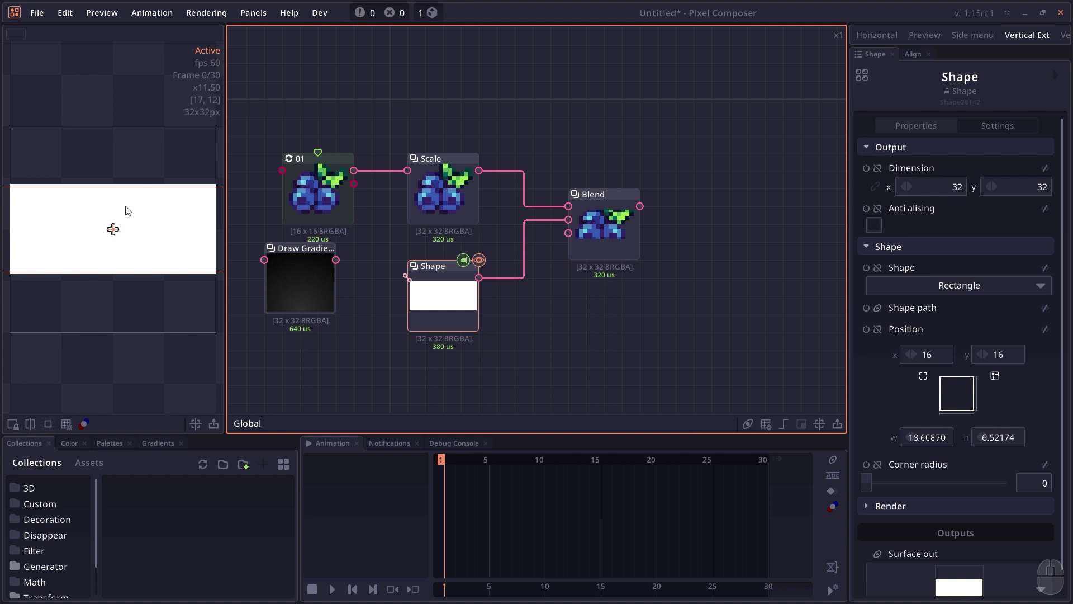
{"action": "left_click", "coordinate": [588, 241]}
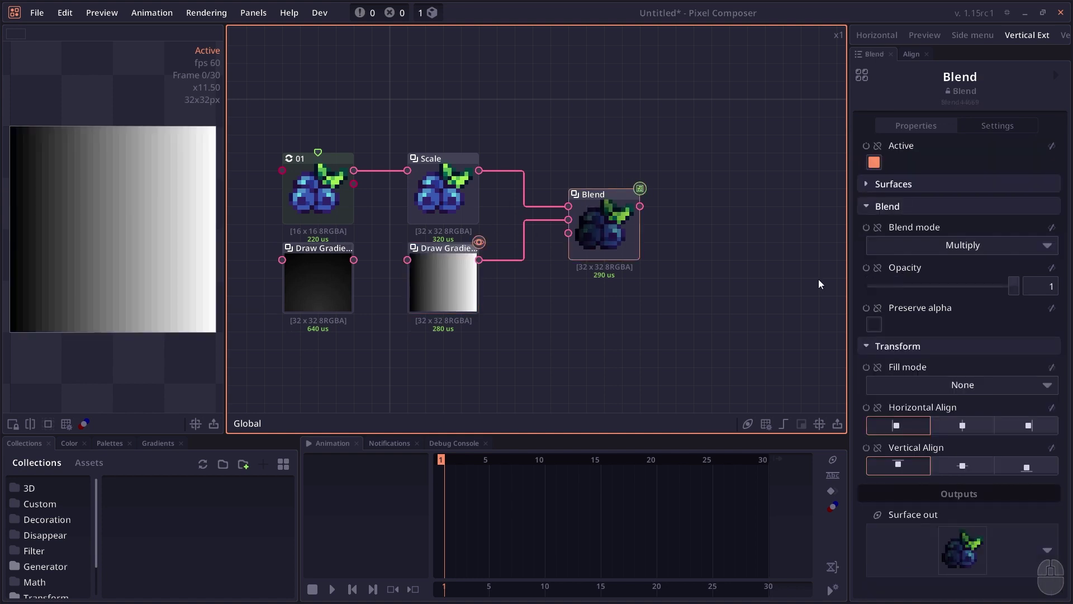
Try the Difference blend mode on the Blend node and switch it to Subtract.
{"action": "left_click", "coordinate": [887, 245]}
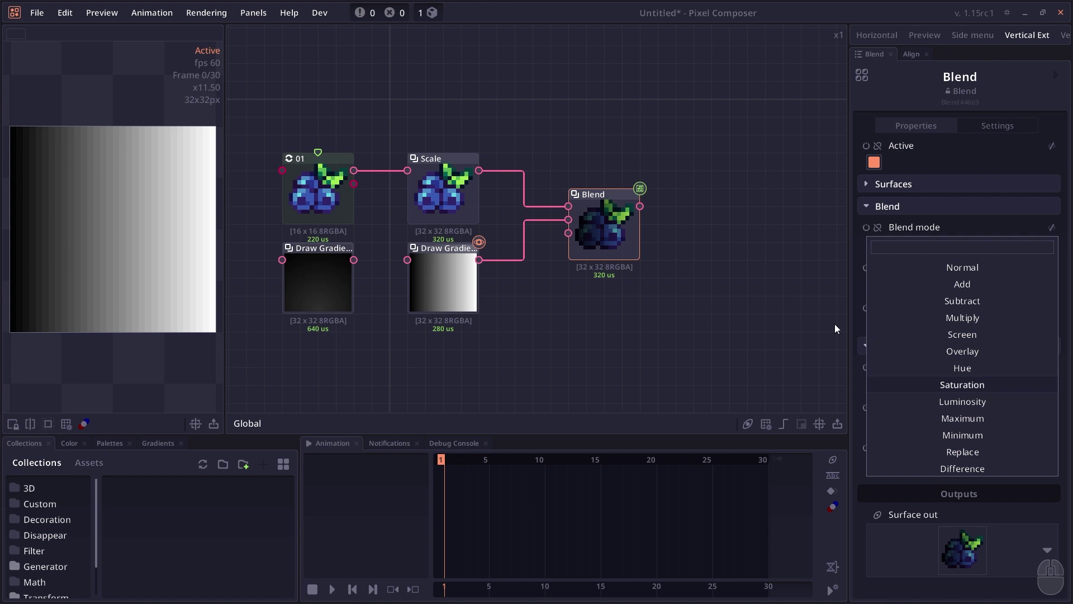
{"action": "left_click", "coordinate": [962, 468]}
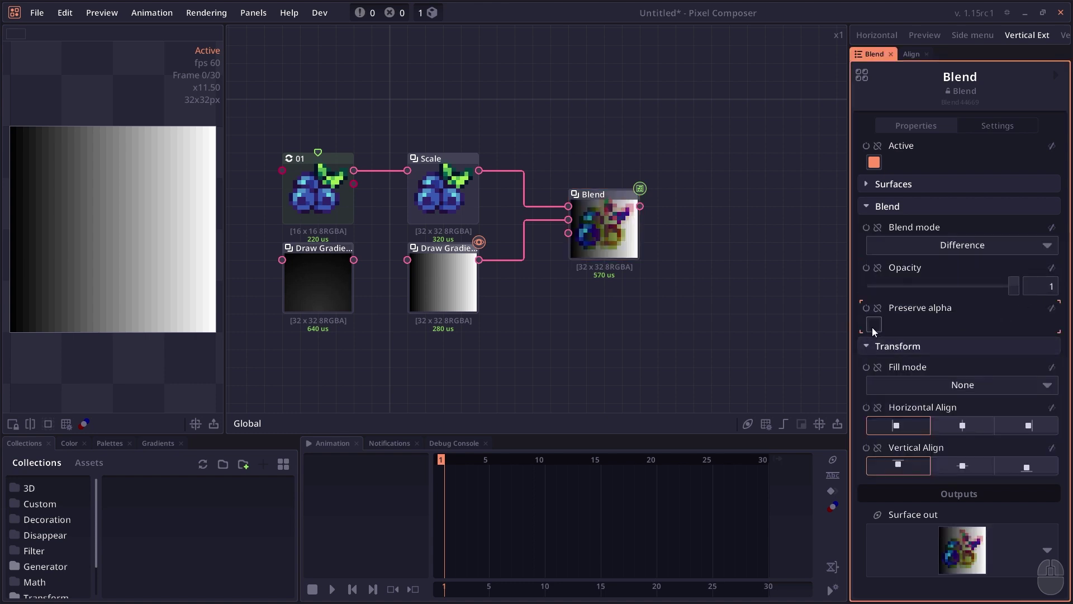
{"action": "left_click", "coordinate": [915, 241]}
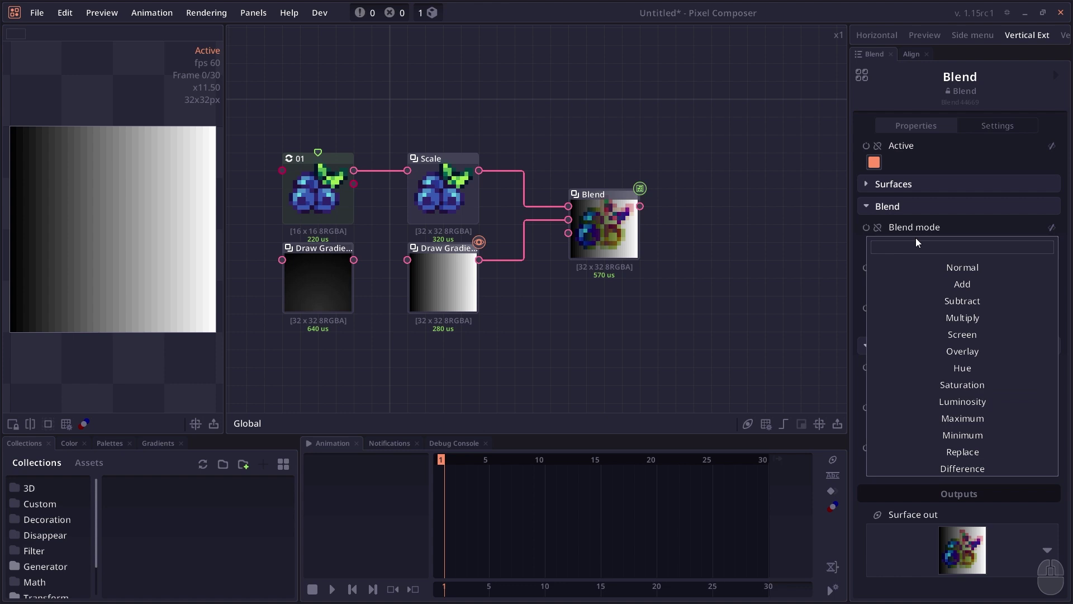
{"action": "left_click", "coordinate": [954, 303]}
Compare the previews of the Scale and connected gradient nodes, sample the gradient's colours, and preview the Blend node's output.
{"action": "left_click", "coordinate": [437, 188]}
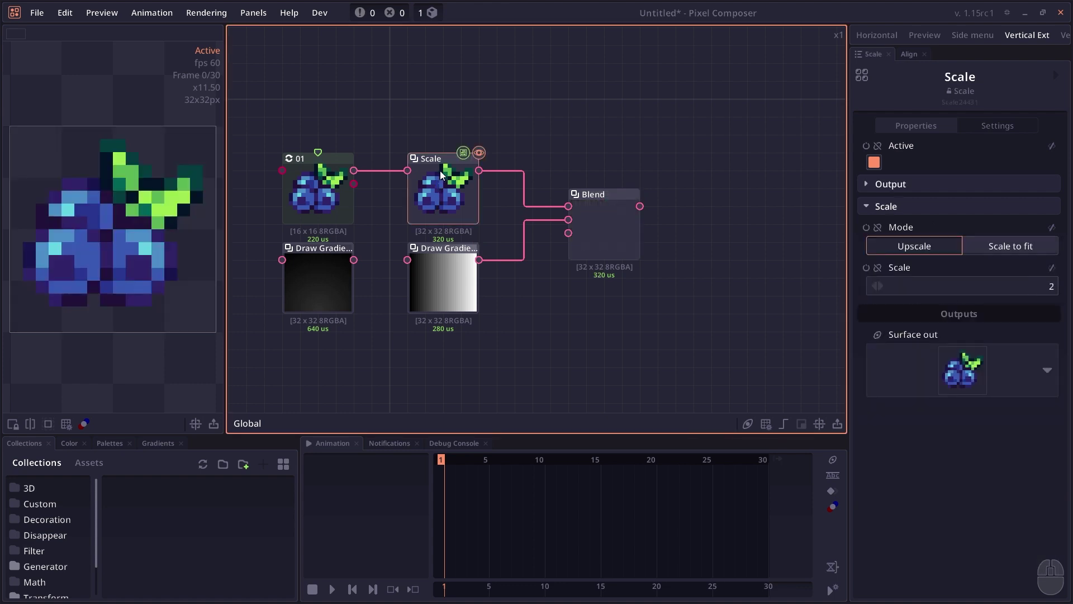
{"action": "left_click", "coordinate": [441, 286]}
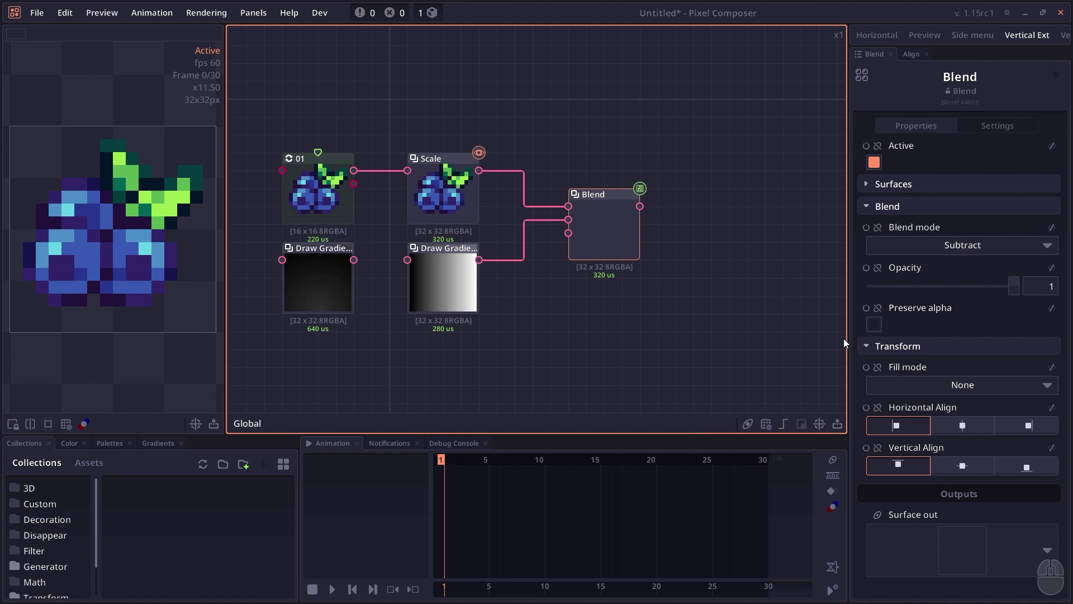
{"action": "left_click", "coordinate": [432, 184]}
{"action": "left_click", "coordinate": [159, 273]}
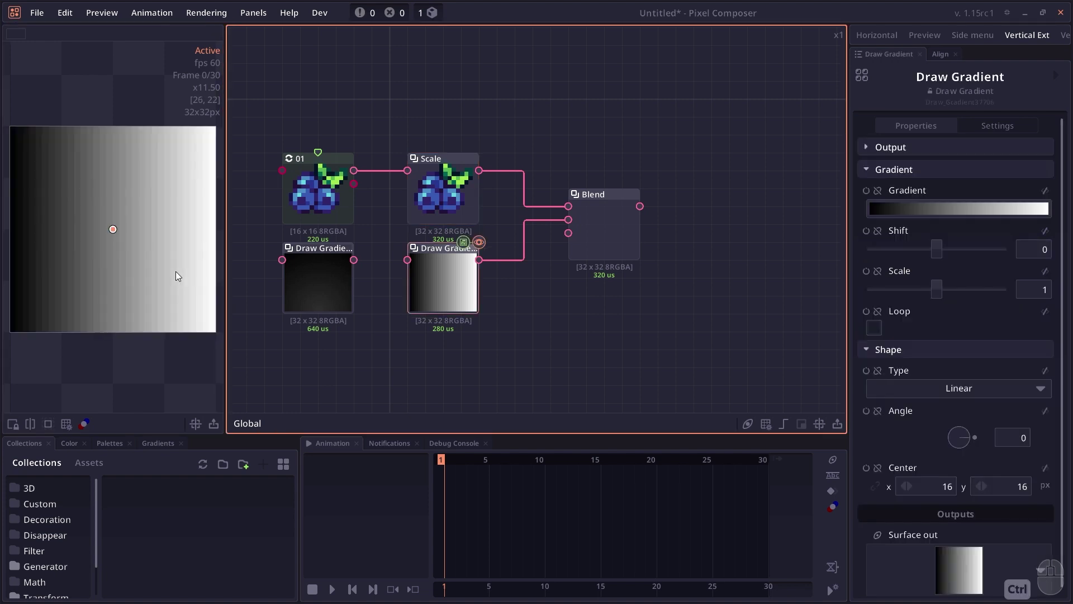
{"action": "key", "text": "ctrl"}
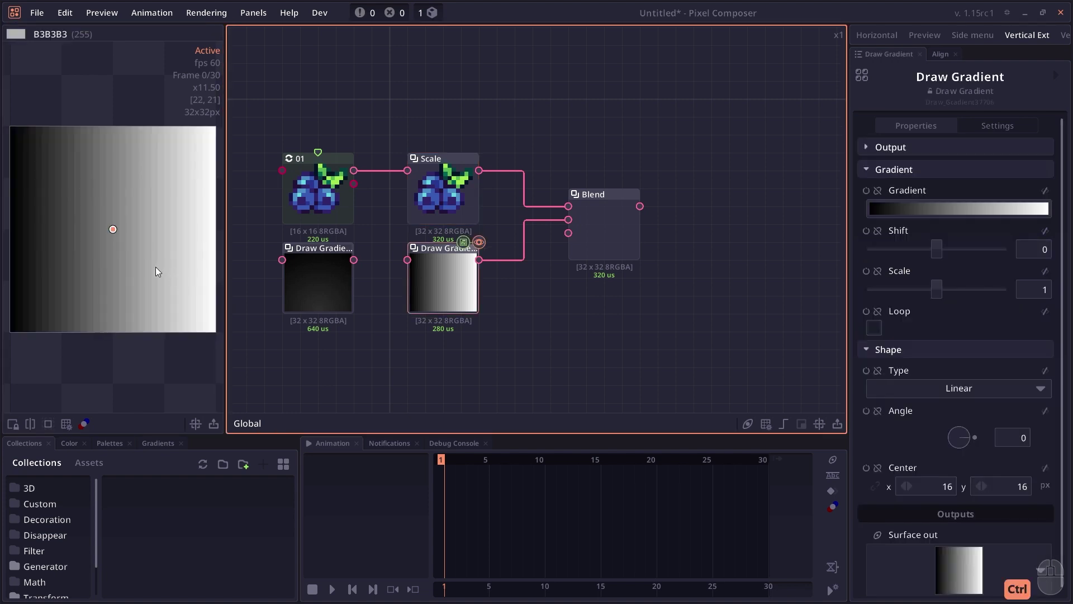
{"action": "left_click", "coordinate": [616, 235]}
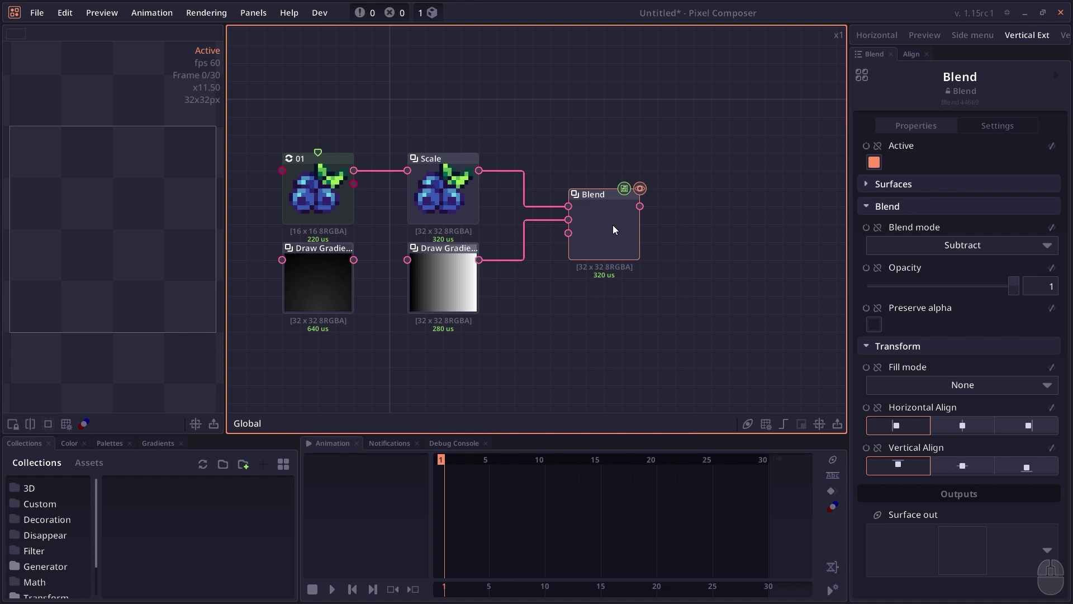
Enable Preserve alpha on the Blend node and compare its preview with the Scale node's.
{"action": "left_click", "coordinate": [876, 325]}
{"action": "scroll", "coordinate": [541, 330], "scroll_direction": "up", "scroll_amount": 1}
{"action": "scroll", "coordinate": [541, 331], "scroll_direction": "down", "scroll_amount": 1}
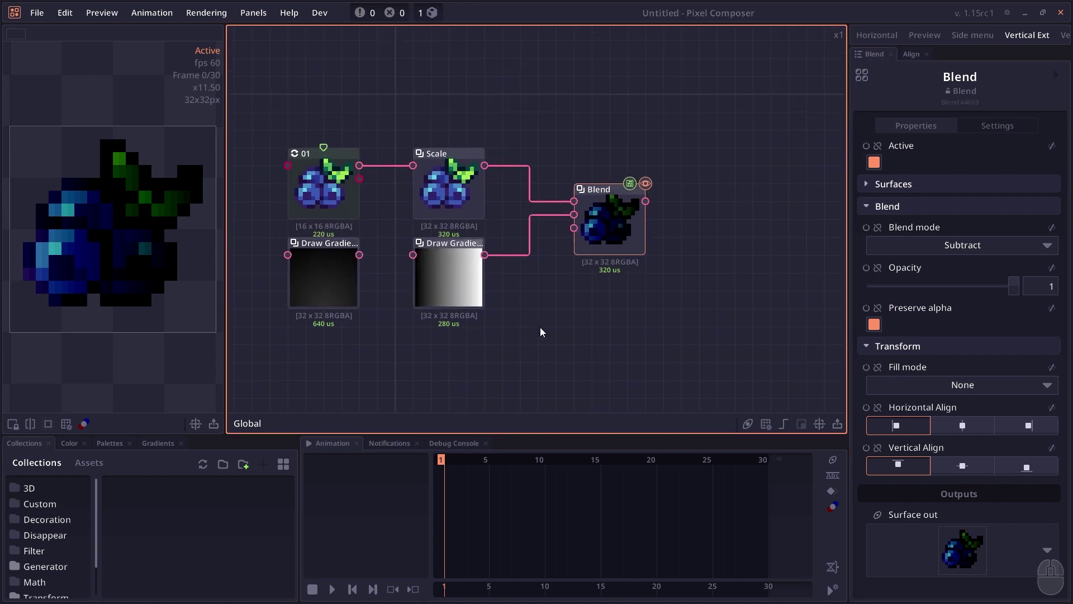
{"action": "double_click", "coordinate": [461, 196]}
{"action": "double_click", "coordinate": [606, 216]}
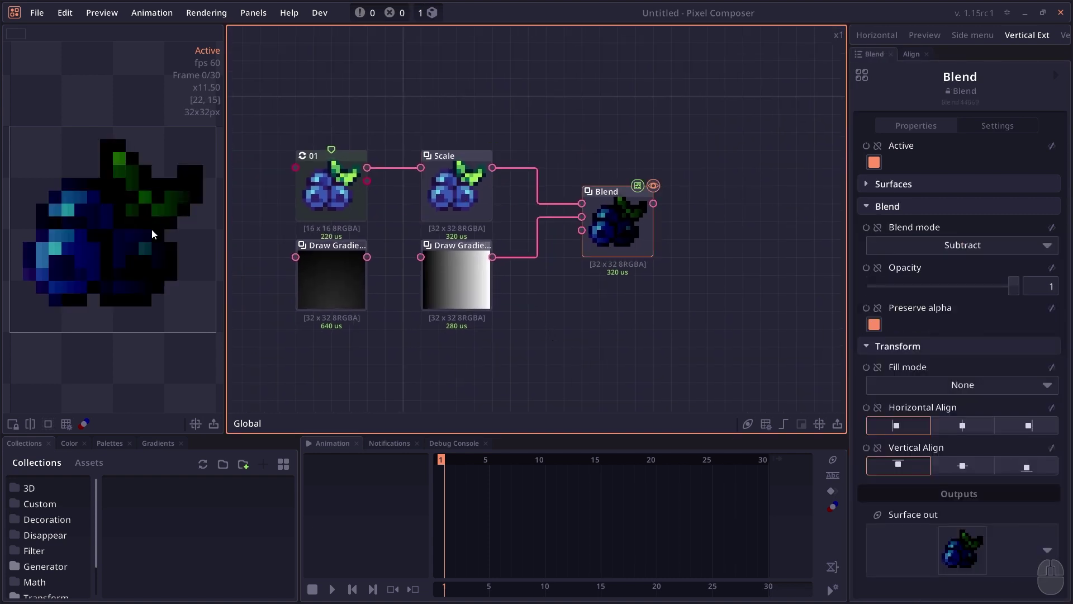
Expand the Blend node's surface inputs and add a Shape node below the connected gradient.
{"action": "left_click", "coordinate": [893, 184]}
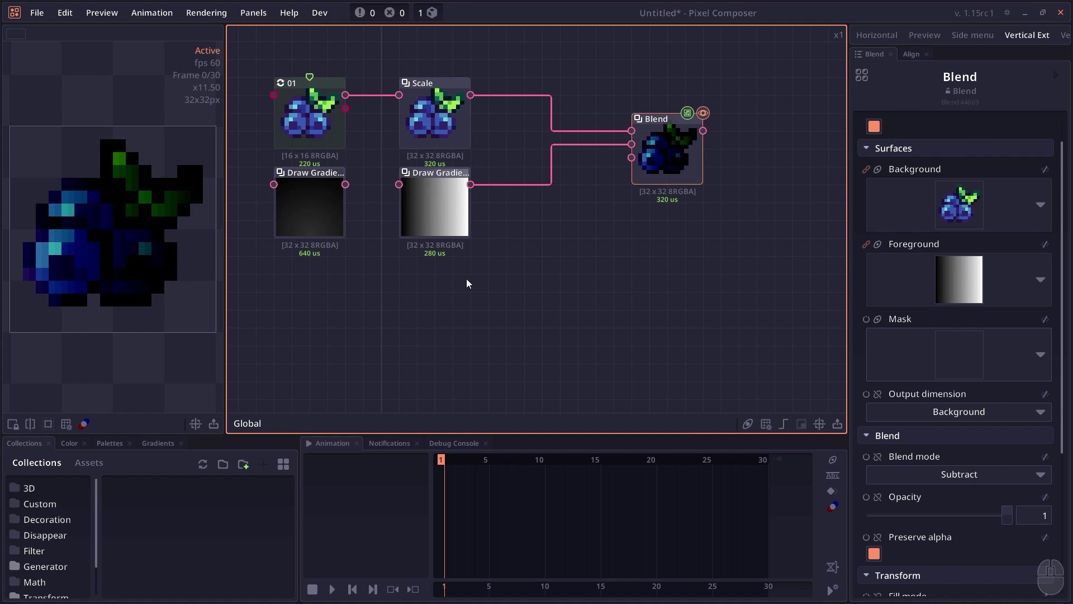
{"action": "right_click", "coordinate": [400, 283]}
{"action": "type", "text": "shap"}
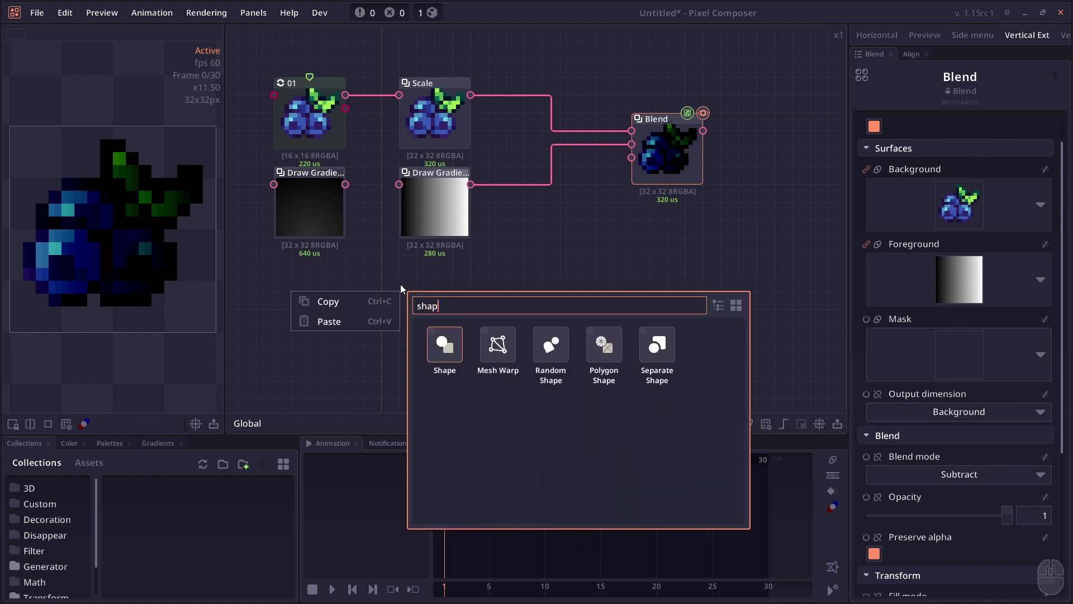
{"action": "left_click", "coordinate": [445, 344]}
Reduce the Shape node's rectangle to about 14.87 by 6.78 in w and h and connect its output to the Blend node's mask.
{"action": "left_click_drag", "start_coordinate": [216, 332], "coordinate": [209, 272]}
{"action": "left_click_drag", "start_coordinate": [459, 289], "coordinate": [619, 173]}
{"action": "left_click_drag", "start_coordinate": [135, 248], "coordinate": [186, 135]}
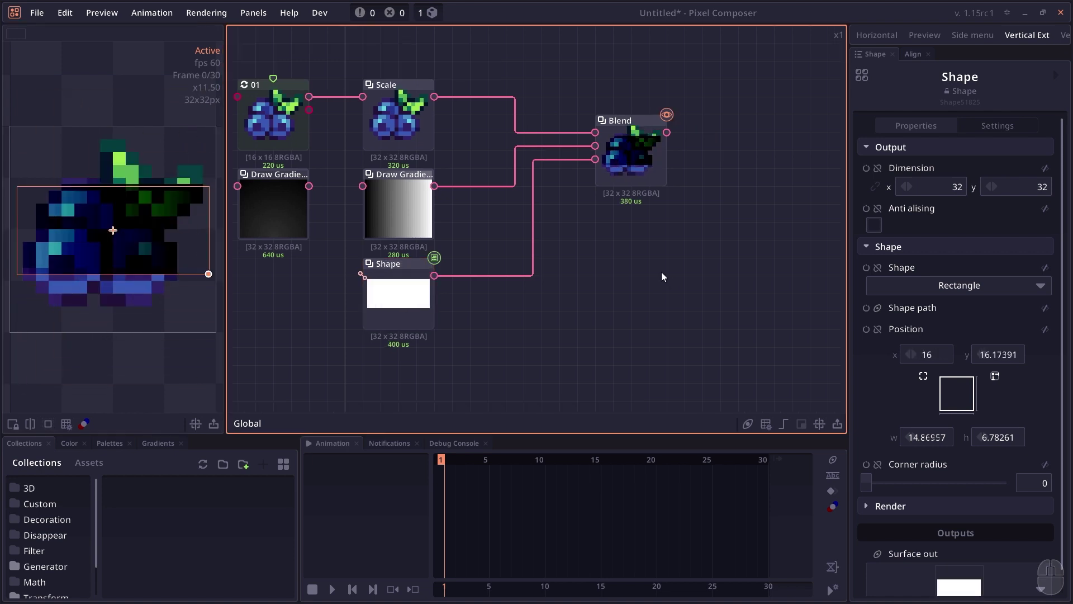
Delete the Blend node and add a Composite node from the Compose category.
{"action": "left_click", "coordinate": [644, 165]}
{"action": "key", "text": "Delete"}
{"action": "left_click_drag", "start_coordinate": [654, 208], "coordinate": [670, 253]}
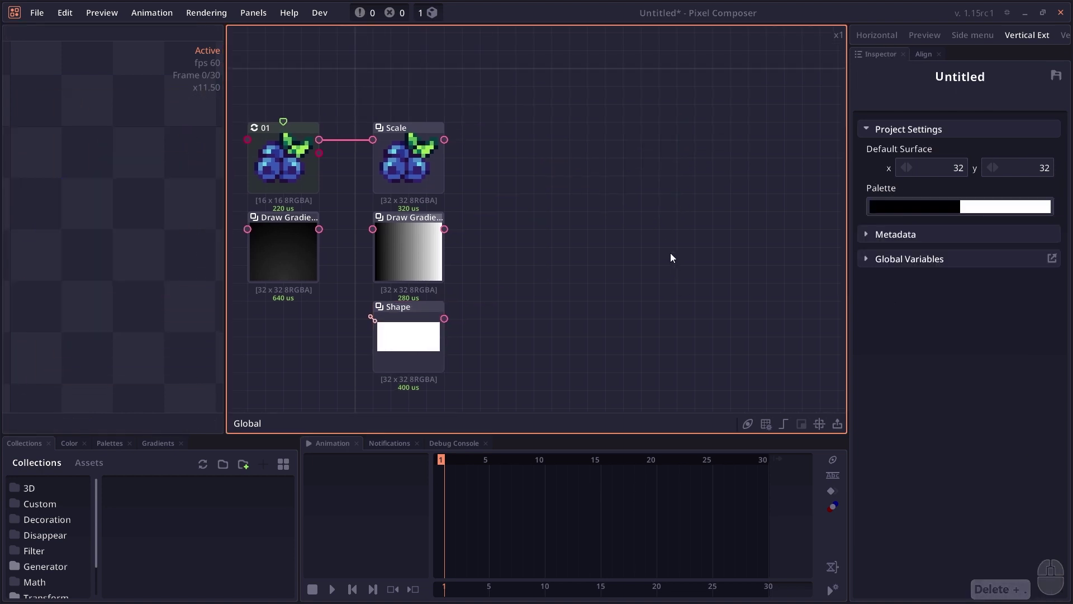
{"action": "right_click", "coordinate": [572, 144]}
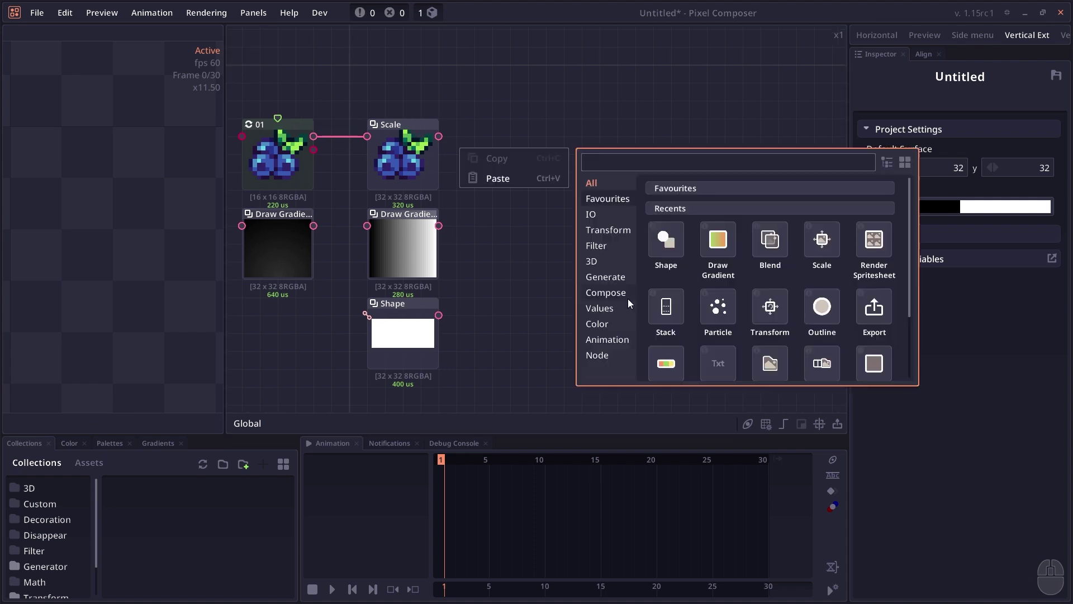
{"action": "left_click", "coordinate": [618, 294]}
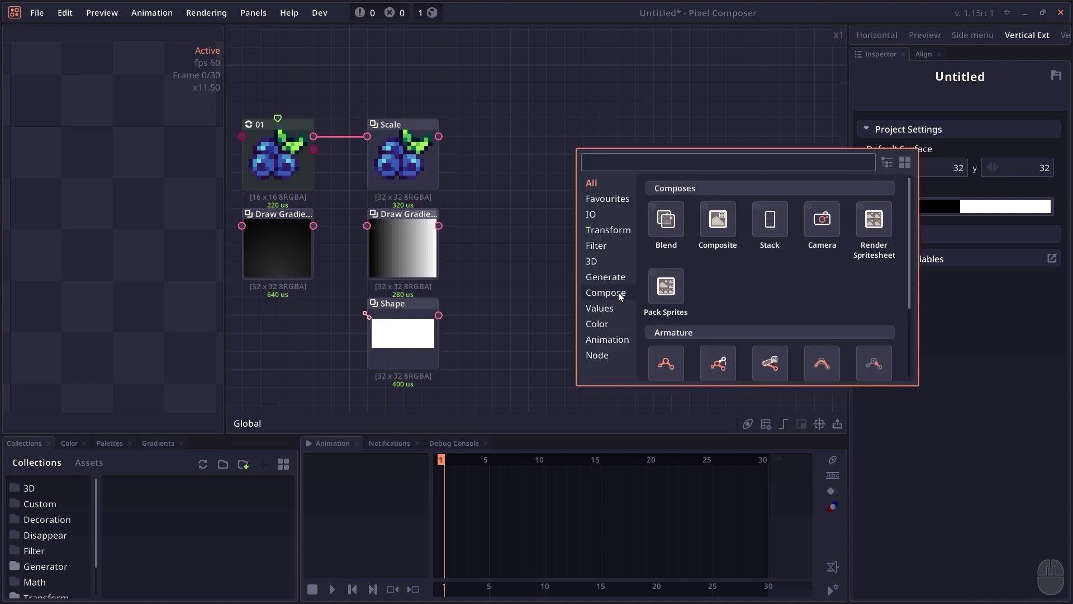
{"action": "left_click", "coordinate": [714, 229]}
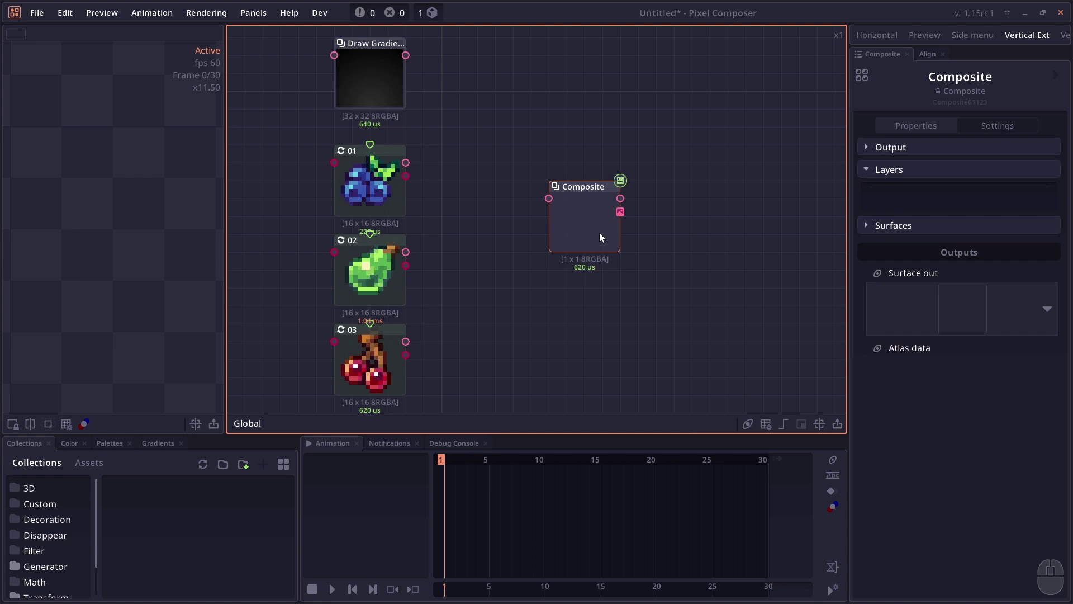
Layer the 01, 02 and 03 sprites over the gradient with three chained Blend nodes and preview the first one.
{"action": "left_click_drag", "start_coordinate": [599, 237], "coordinate": [653, 148]}
{"action": "left_click_drag", "start_coordinate": [444, 81], "coordinate": [352, 162]}
{"action": "key", "text": "ctrl+b"}
{"action": "left_click", "coordinate": [348, 293], "text": "ctrl"}
{"action": "key", "text": "ctrl+b"}
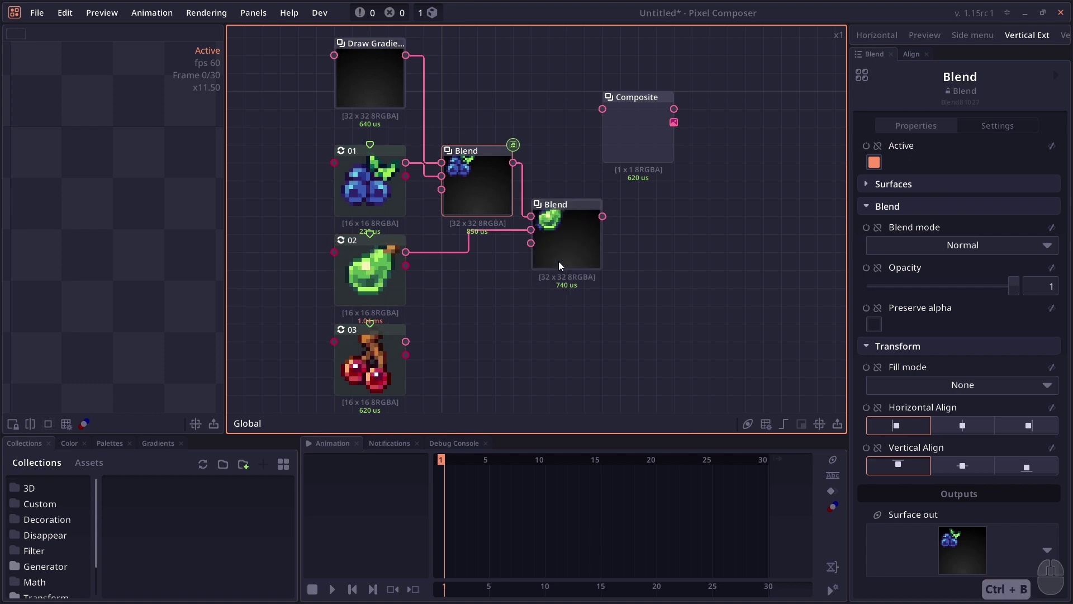
{"action": "left_click", "coordinate": [375, 385], "text": "ctrl"}
{"action": "key", "text": "ctrl+b"}
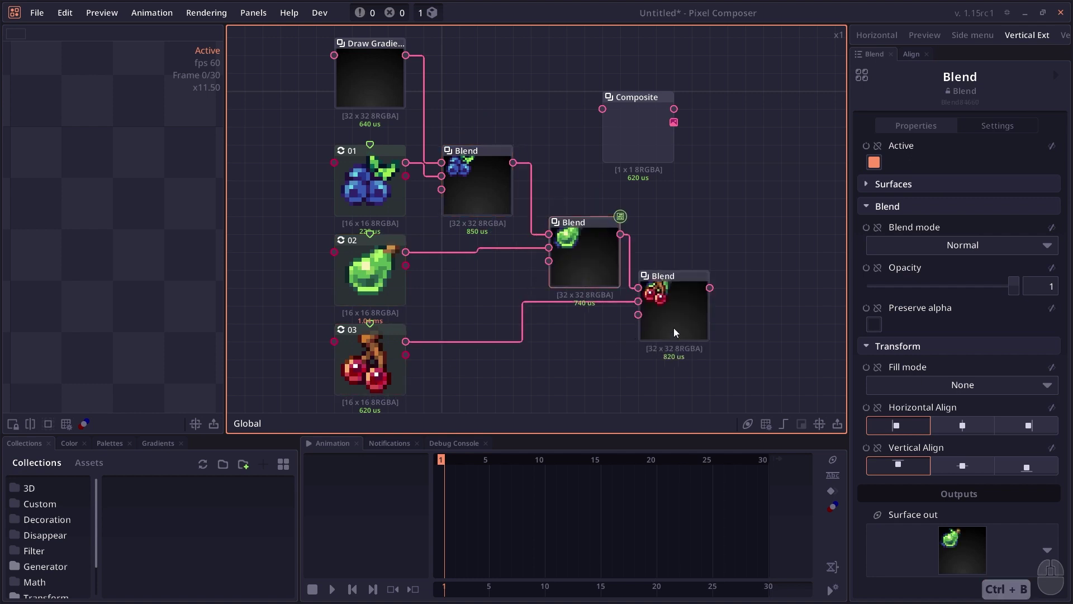
{"action": "left_click_drag", "start_coordinate": [673, 328], "coordinate": [691, 345]}
{"action": "left_click", "coordinate": [491, 192]}
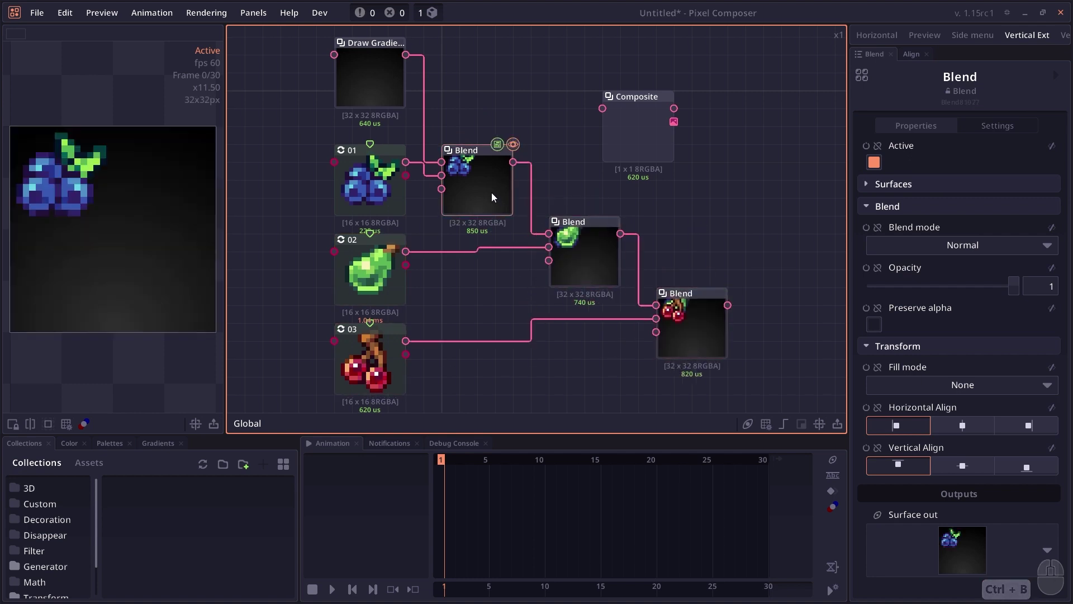
{"action": "left_click", "coordinate": [86, 180]}
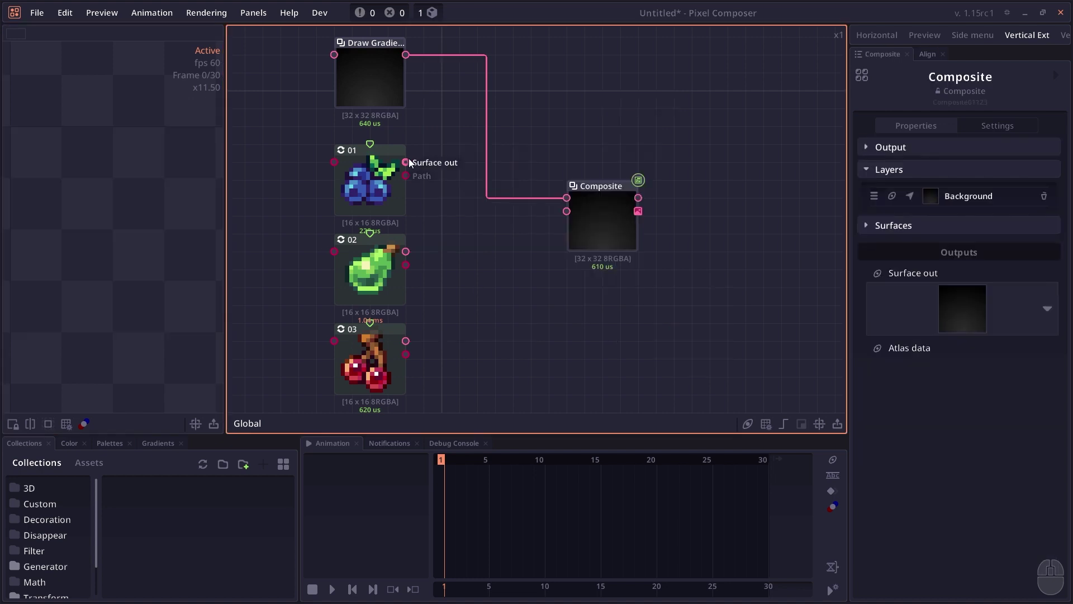
Connect the surface outputs of sprites 01, 02 and 03 to the Composite node as layers above the gradient background.
{"action": "mouse_move", "coordinate": [406, 162]}
{"action": "left_mouse_down"}
{"action": "mouse_move", "coordinate": [555, 226]}
{"action": "mouse_move", "coordinate": [567, 212]}
{"action": "left_mouse_up"}
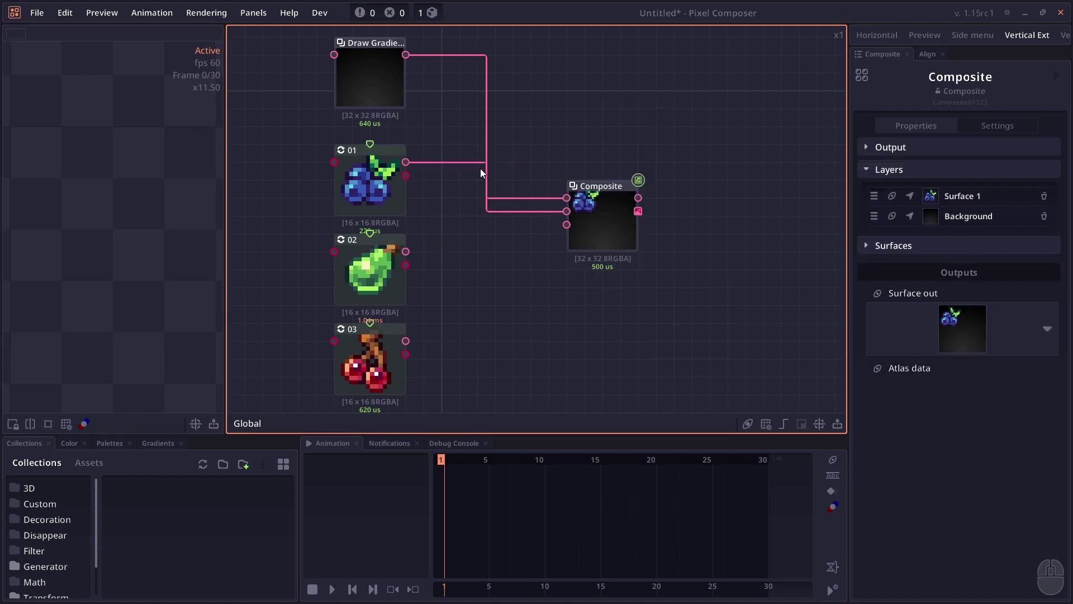
{"action": "left_click_drag", "start_coordinate": [406, 251], "coordinate": [566, 225]}
{"action": "left_click_drag", "start_coordinate": [407, 340], "coordinate": [566, 241]}
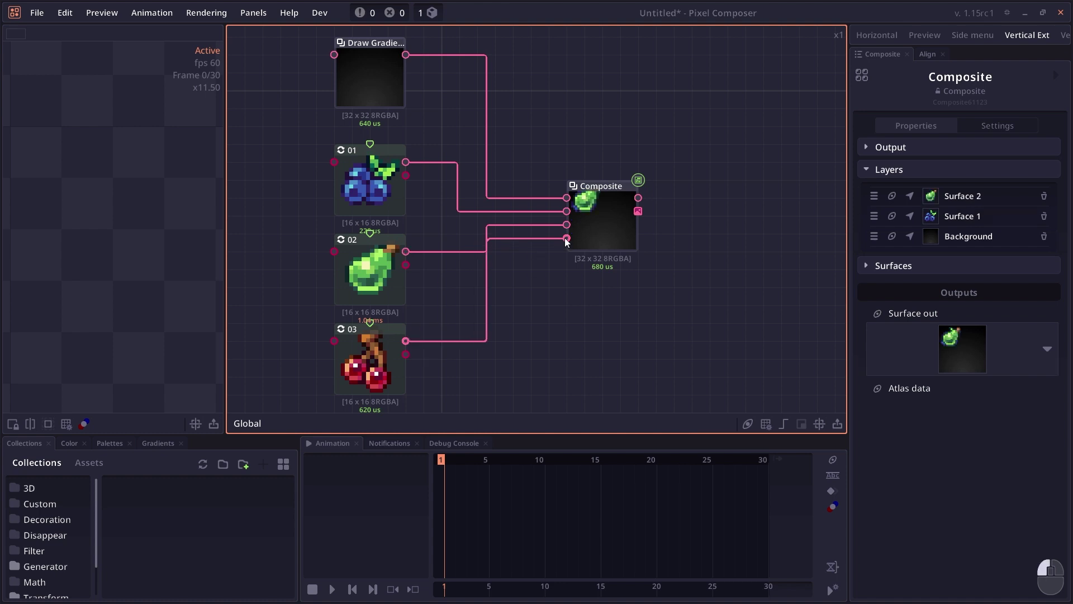
{"action": "left_click_drag", "start_coordinate": [565, 238], "coordinate": [566, 239]}
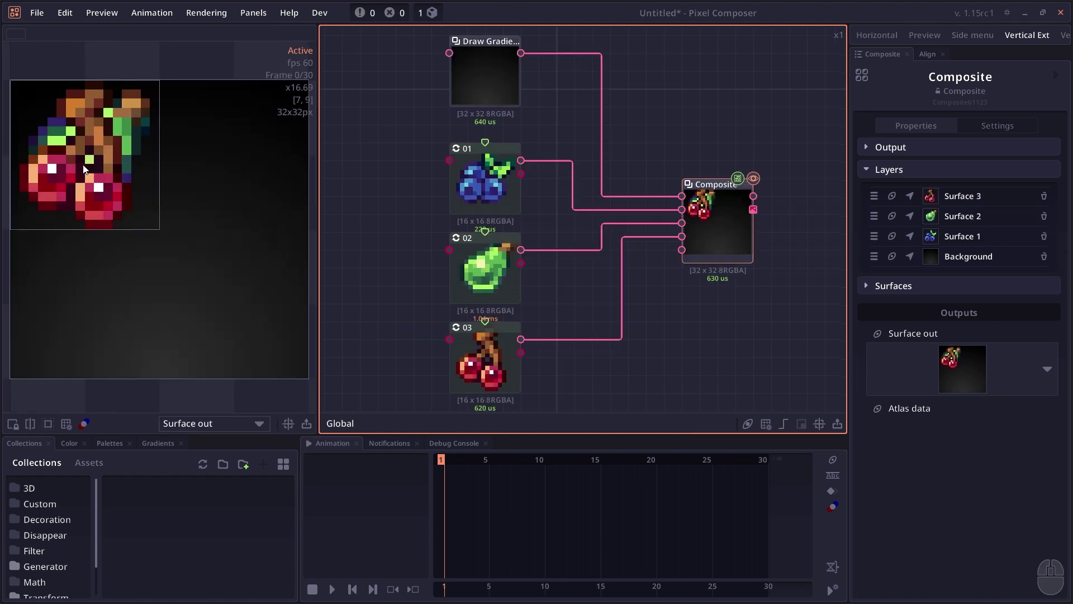
Spread the sprites over the composite canvas, with the cherries at lower left, the pear at upper centre and the blueberries in the middle.
{"action": "left_click_drag", "start_coordinate": [85, 196], "coordinate": [88, 338]}
{"action": "left_click_drag", "start_coordinate": [80, 145], "coordinate": [220, 136]}
{"action": "left_click_drag", "start_coordinate": [115, 142], "coordinate": [235, 288]}
{"action": "left_click_drag", "start_coordinate": [259, 154], "coordinate": [182, 149]}
{"action": "left_click_drag", "start_coordinate": [204, 273], "coordinate": [264, 267]}
{"action": "left_click_drag", "start_coordinate": [135, 164], "coordinate": [220, 199]}
{"action": "left_click_drag", "start_coordinate": [265, 274], "coordinate": [227, 296]}
{"action": "left_click_drag", "start_coordinate": [224, 170], "coordinate": [168, 152]}
{"action": "left_click_drag", "start_coordinate": [272, 354], "coordinate": [227, 299]}
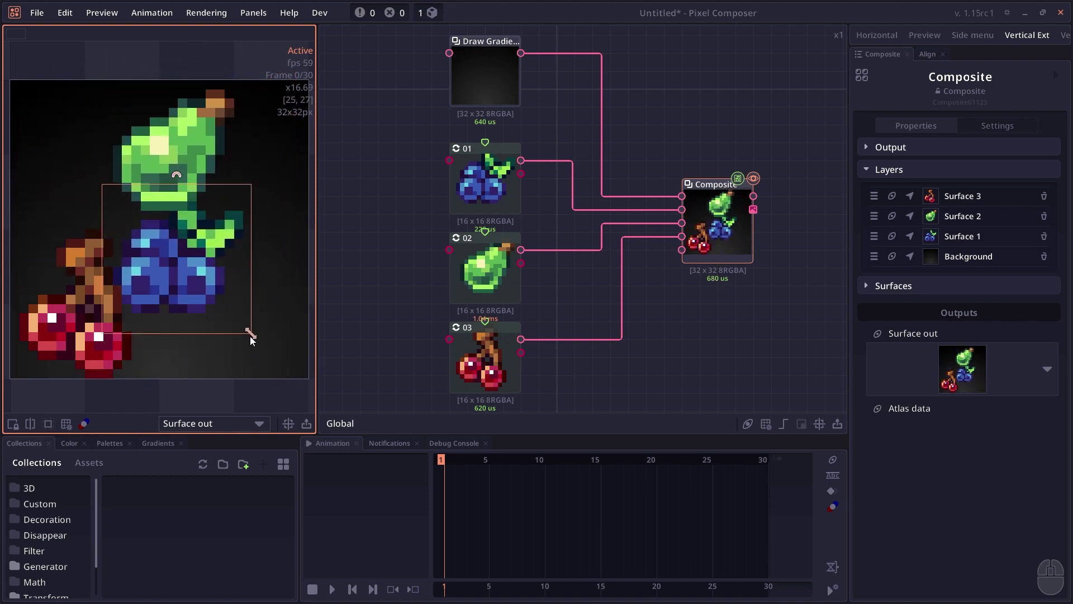
Enlarge the blueberry layer, rotate it clockwise and shift it slightly within the composite preview.
{"action": "left_click_drag", "start_coordinate": [250, 336], "coordinate": [295, 348]}
{"action": "left_click_drag", "start_coordinate": [177, 160], "coordinate": [190, 161]}
{"action": "mouse_move", "coordinate": [185, 164]}
{"action": "left_mouse_down"}
{"action": "mouse_move", "coordinate": [210, 183]}
{"action": "mouse_move", "coordinate": [183, 156]}
{"action": "left_mouse_up"}
{"action": "left_click_drag", "start_coordinate": [211, 263], "coordinate": [201, 256]}
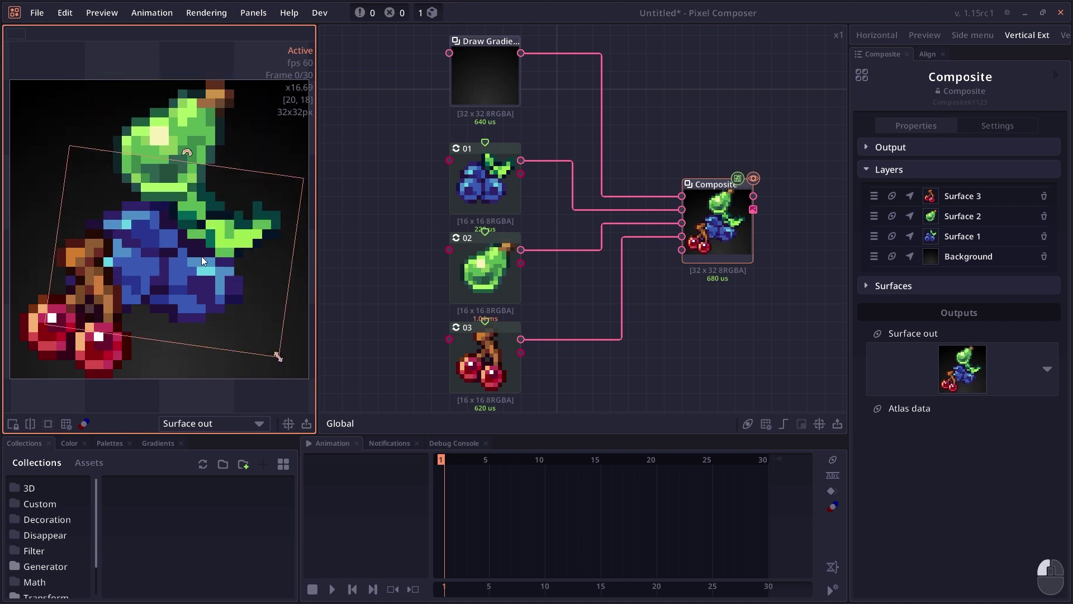
{"action": "left_click_drag", "start_coordinate": [188, 155], "coordinate": [214, 170]}
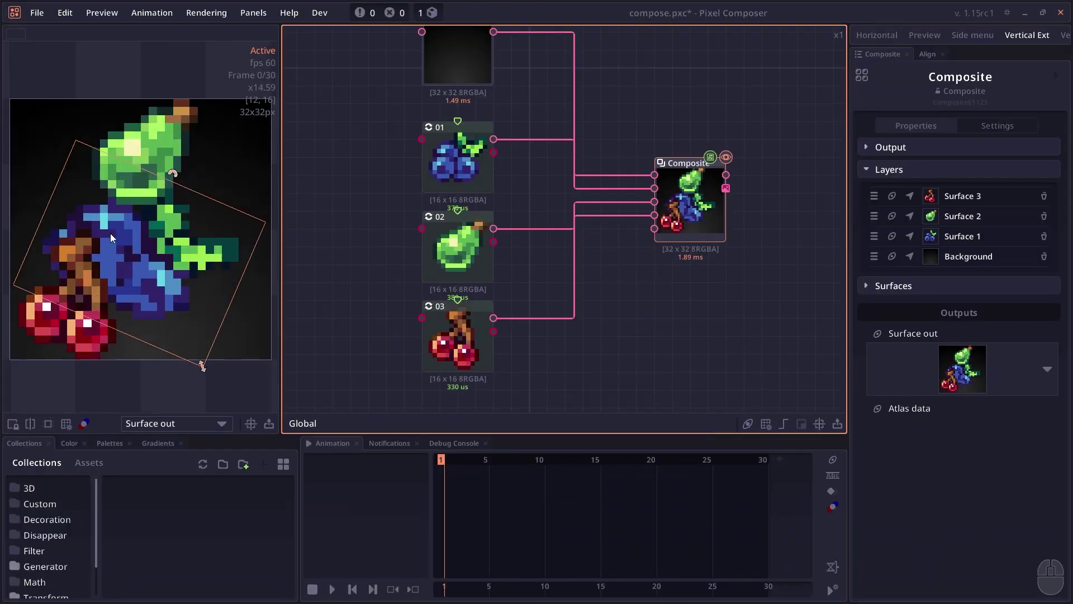
Shift the blueberries toward the canvas's right side, shrink them slightly and rotate them counterclockwise to nearly upright.
{"action": "mouse_move", "coordinate": [167, 248]}
{"action": "left_mouse_down"}
{"action": "mouse_move", "coordinate": [124, 227]}
{"action": "mouse_move", "coordinate": [186, 242]}
{"action": "left_mouse_up"}
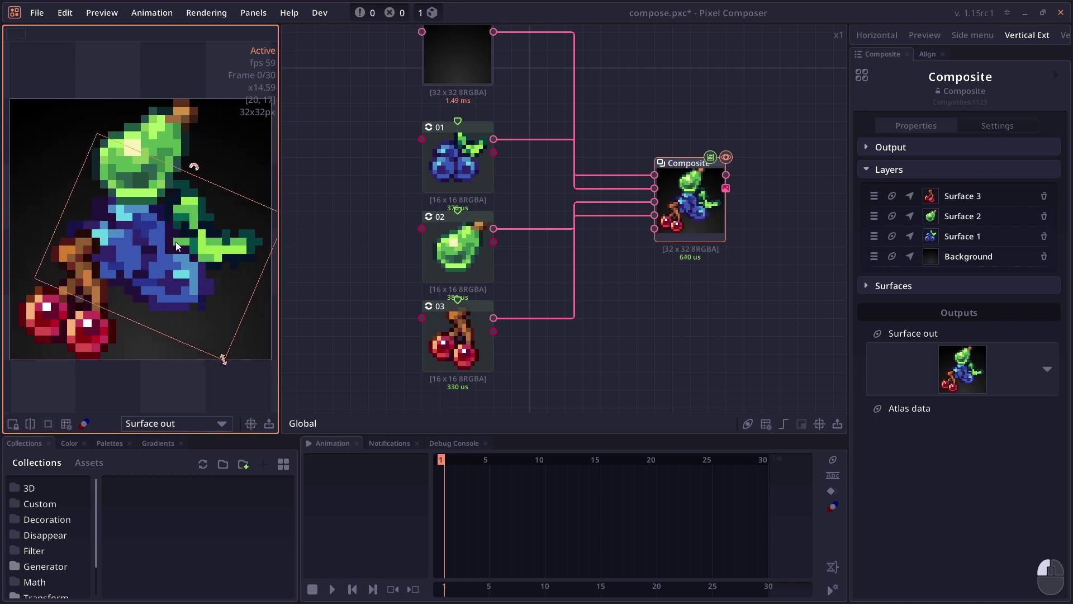
{"action": "left_click_drag", "start_coordinate": [221, 361], "coordinate": [217, 352]}
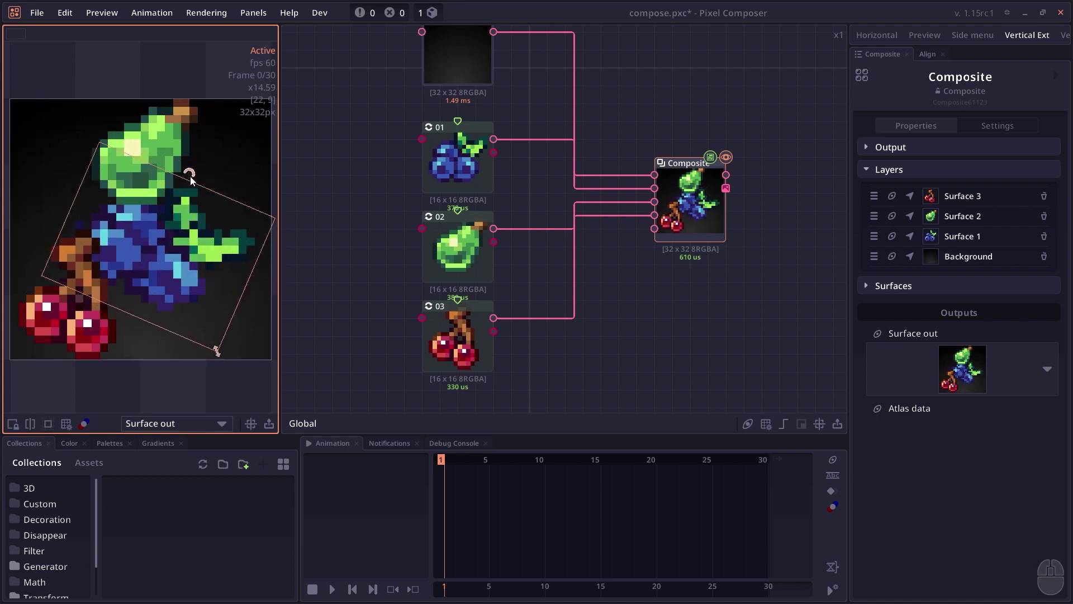
{"action": "left_click_drag", "start_coordinate": [189, 172], "coordinate": [154, 168]}
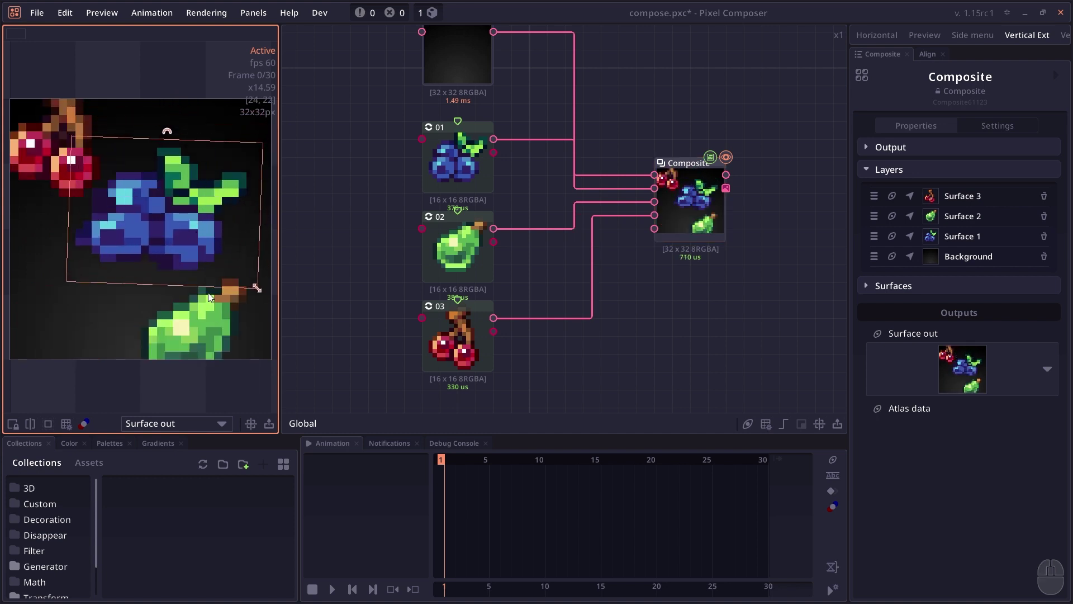
Overlap the pear with the blueberries and move the blueberry layer Surface 1 above Surface 2 in the layer order.
{"action": "left_click_drag", "start_coordinate": [218, 313], "coordinate": [196, 260]}
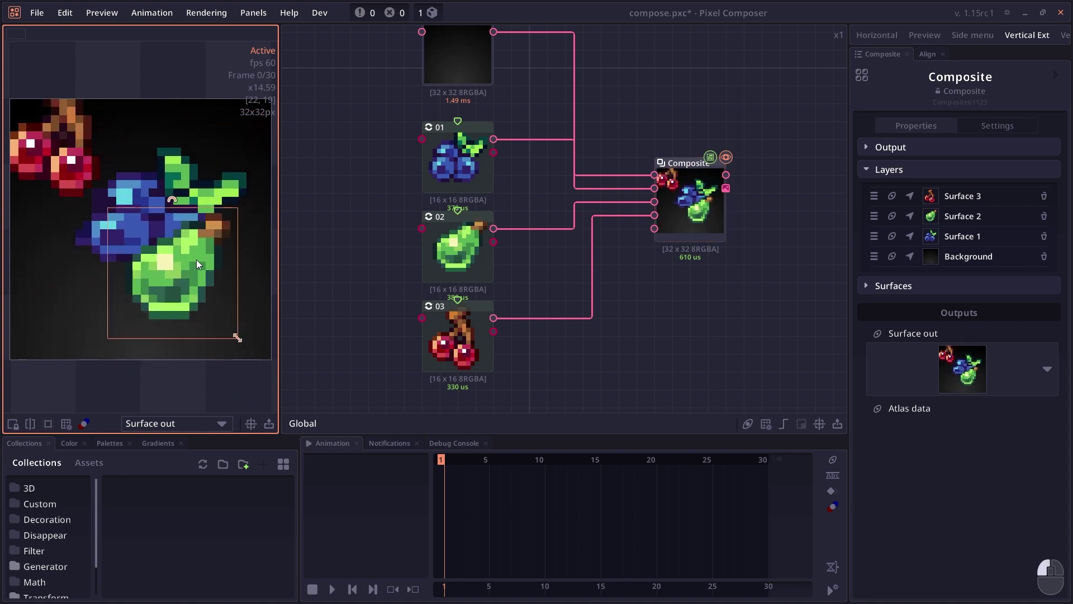
{"action": "left_click_drag", "start_coordinate": [183, 161], "coordinate": [175, 169]}
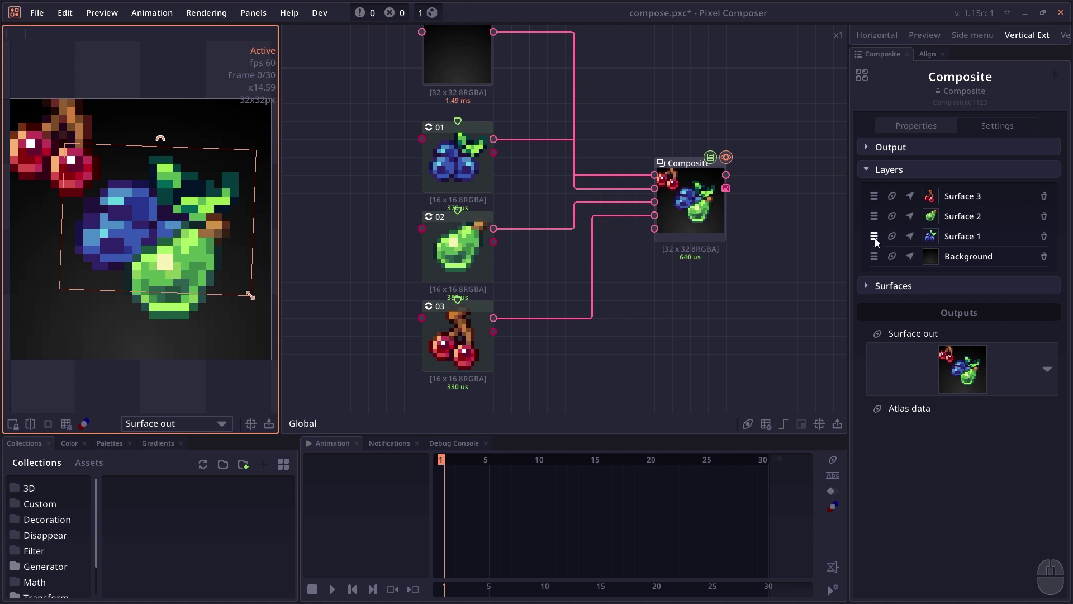
{"action": "left_click_drag", "start_coordinate": [874, 236], "coordinate": [875, 196]}
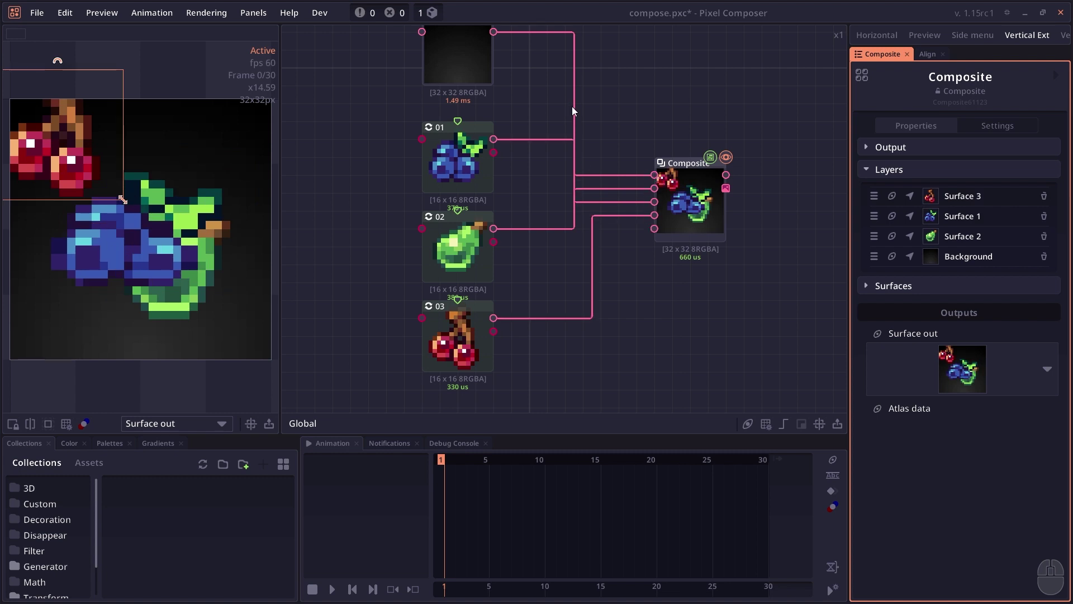
Separate the overlapping connection lines leading into the Composite node and expand its output settings.
{"action": "left_click_drag", "start_coordinate": [572, 106], "coordinate": [609, 106]}
{"action": "left_click_drag", "start_coordinate": [573, 150], "coordinate": [586, 152]}
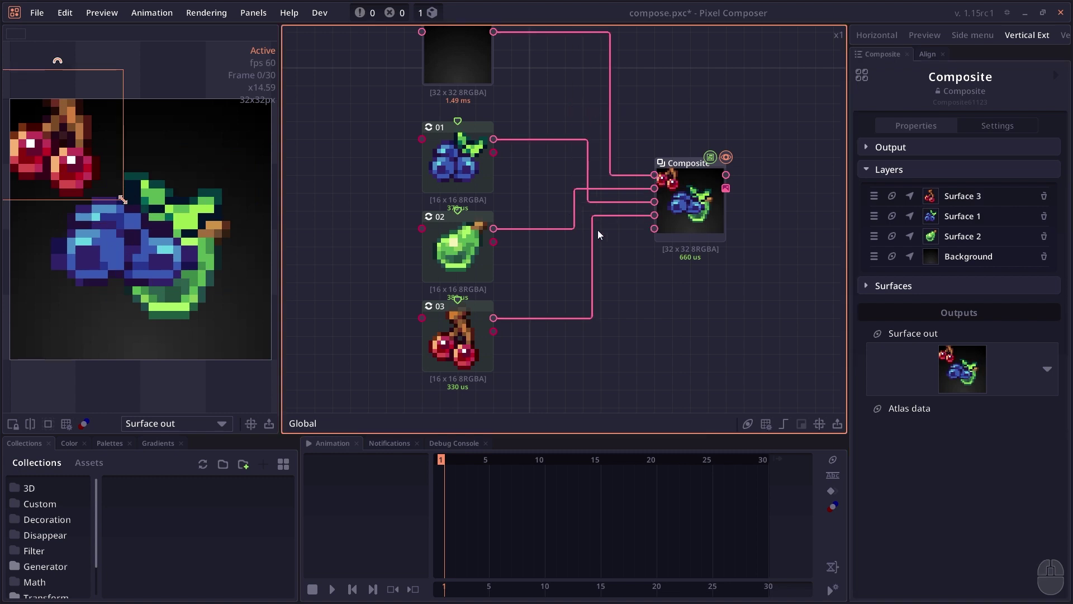
{"action": "left_click", "coordinate": [883, 141]}
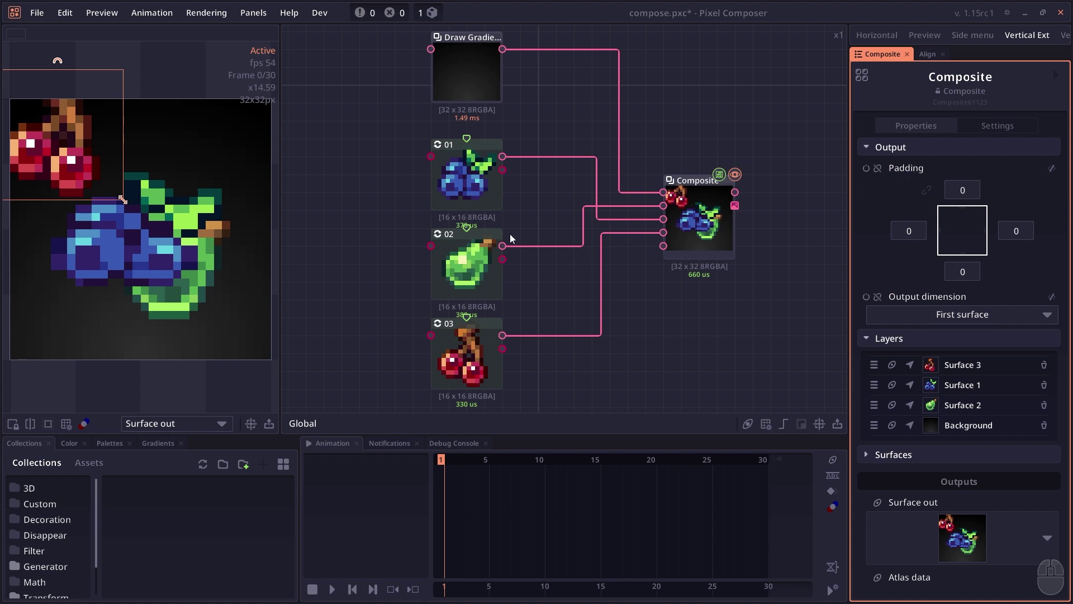
Set the Composite node's output dimension to Largest surface.
{"action": "left_click", "coordinate": [432, 212]}
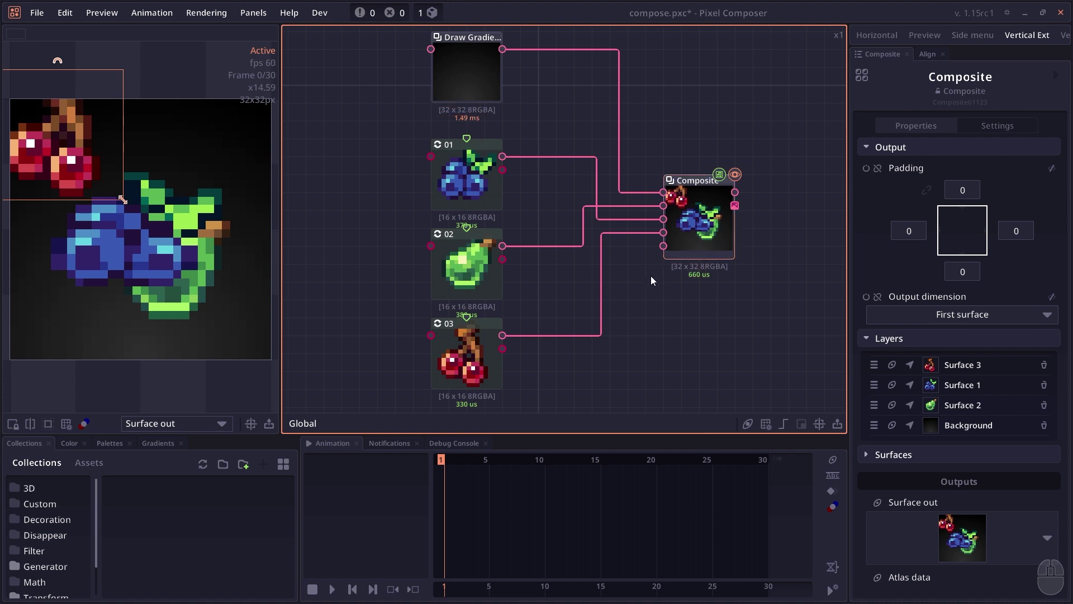
{"action": "left_click", "coordinate": [1015, 313]}
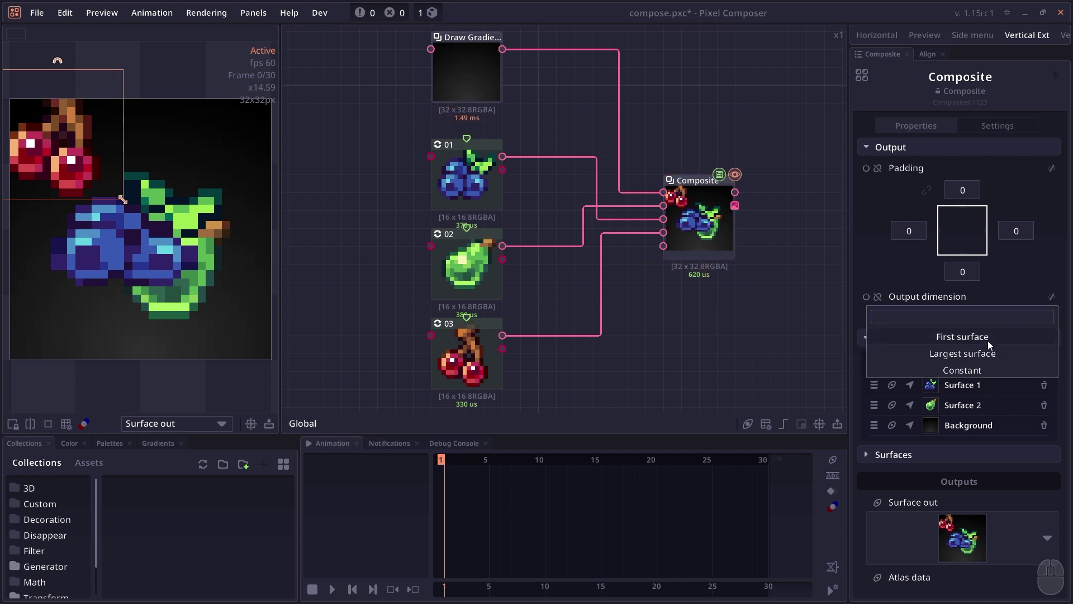
{"action": "left_click", "coordinate": [981, 353]}
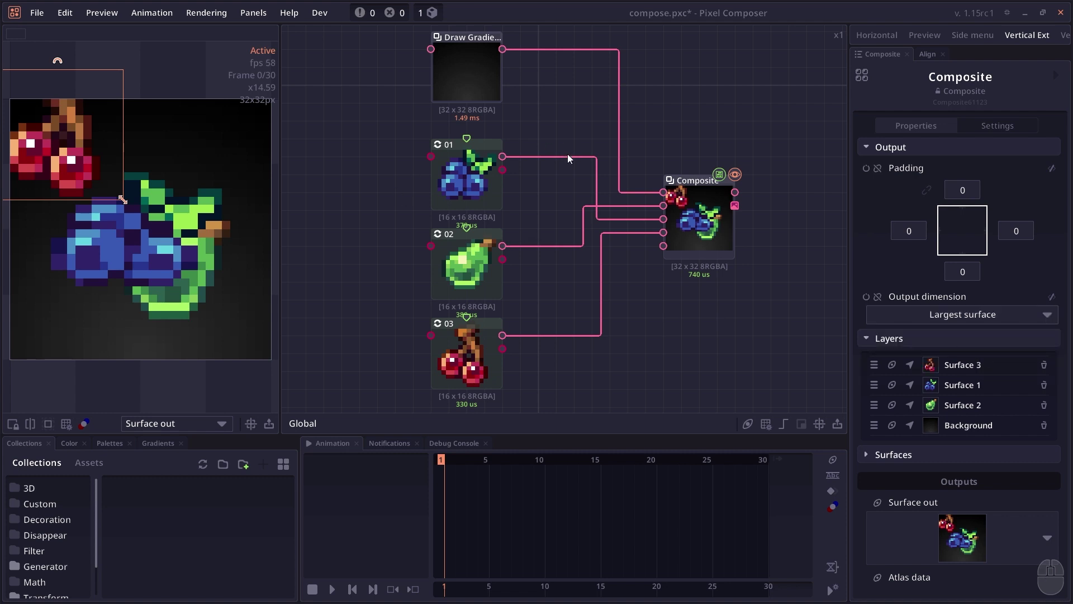
Set the Composite node's output dimension to Constant with a linked size of 64 × 64.
{"action": "left_click", "coordinate": [971, 315]}
{"action": "left_click", "coordinate": [957, 368]}
{"action": "left_click", "coordinate": [925, 354]}
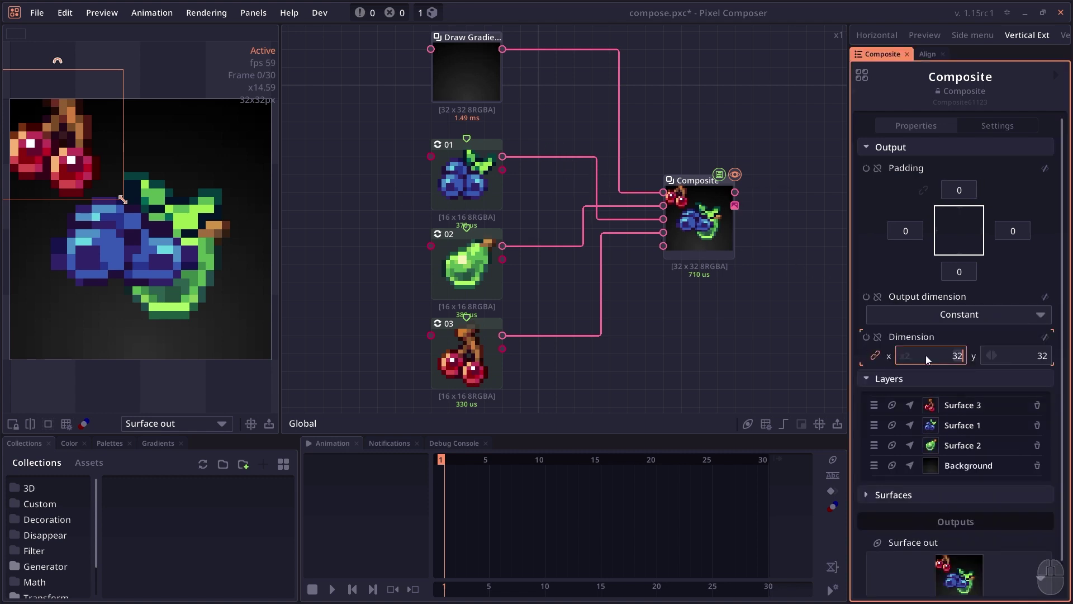
{"action": "type", "text": "64"}
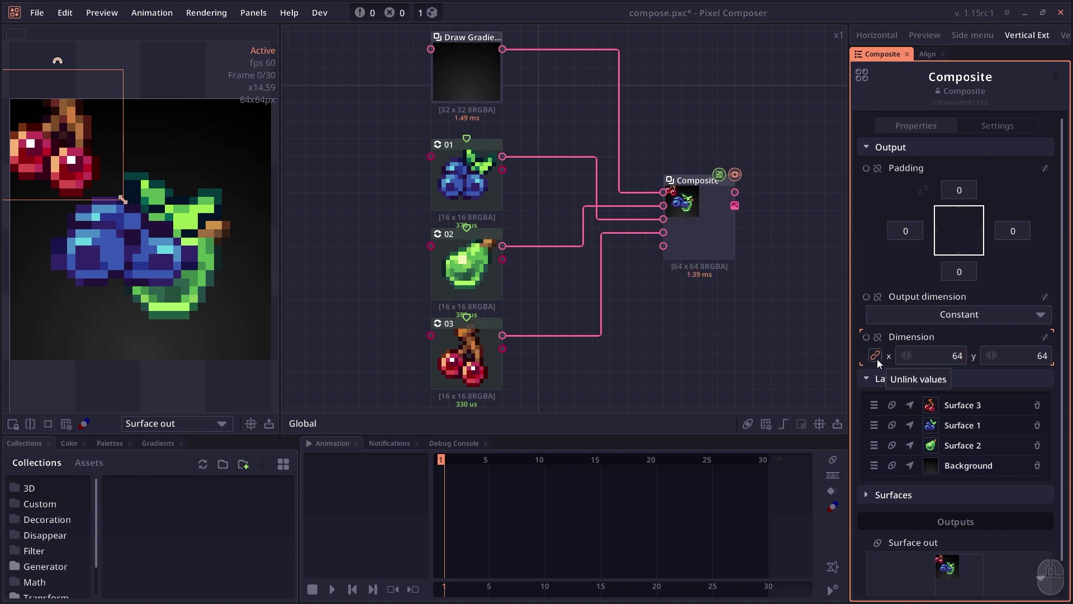
Collapse the Output settings, expand Surfaces, and expose the background's Position 0, Rotation 0 and Scale 0 as inputs on the Composite node.
{"action": "left_click", "coordinate": [897, 149]}
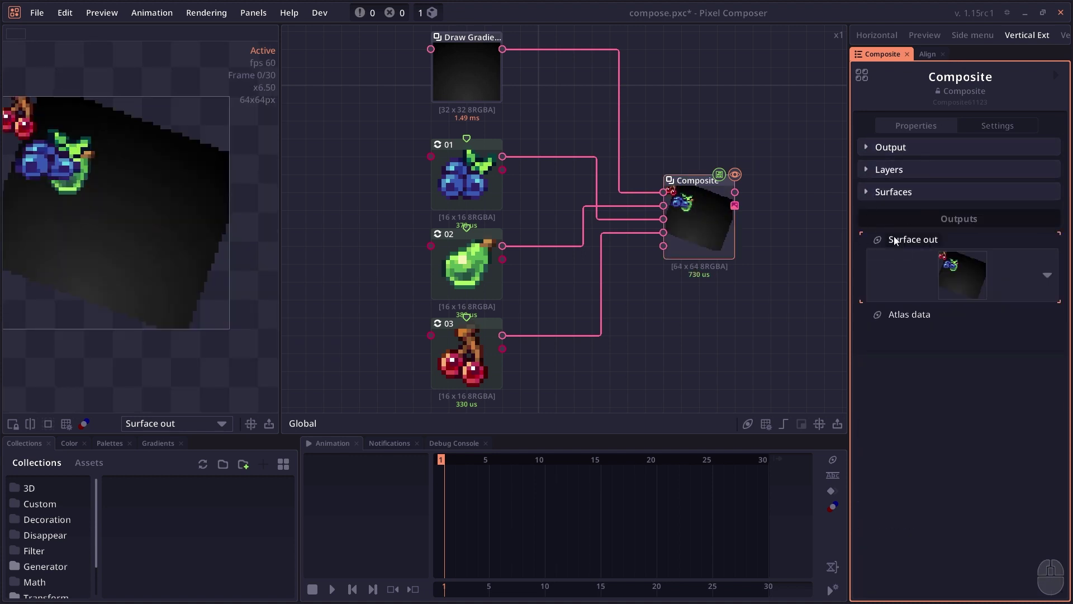
{"action": "left_click", "coordinate": [890, 196]}
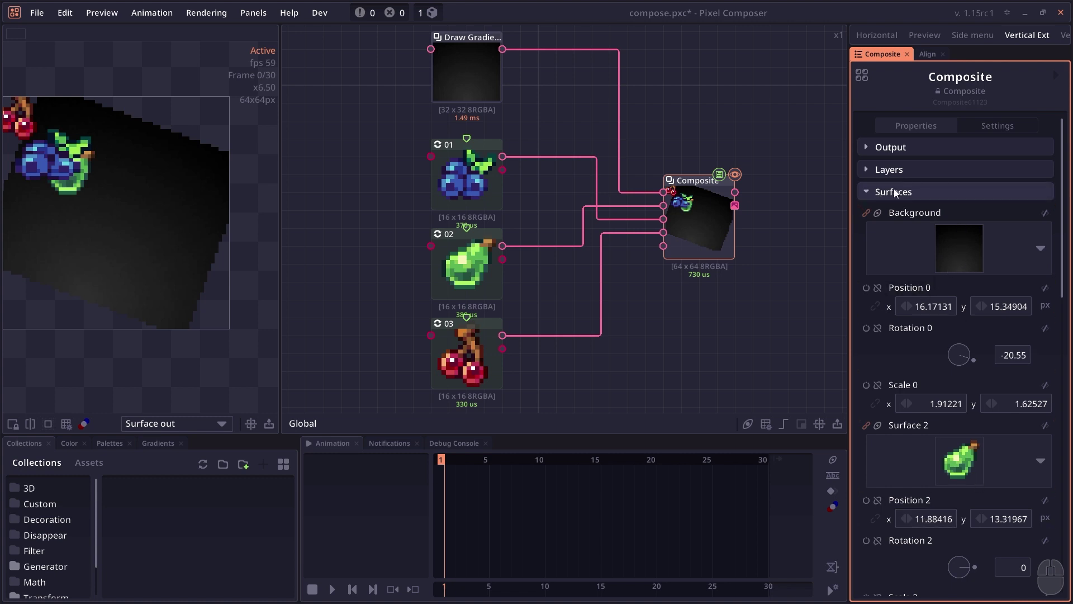
{"action": "scroll", "coordinate": [917, 212], "scroll_direction": "down", "scroll_amount": 3}
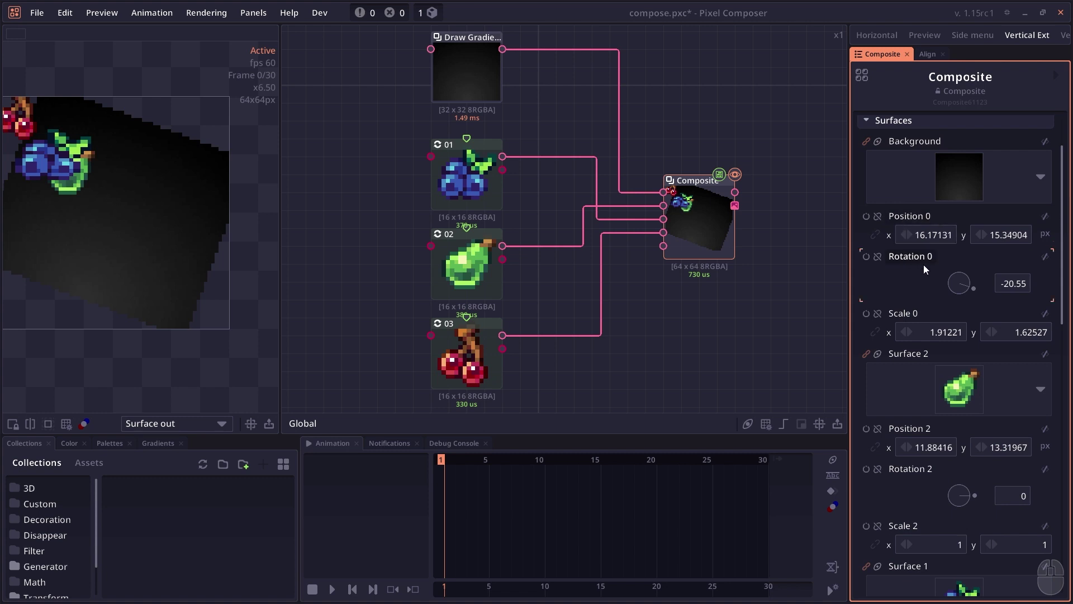
{"action": "scroll", "coordinate": [894, 314], "scroll_direction": "down", "scroll_amount": 4}
{"action": "scroll", "coordinate": [929, 403], "scroll_direction": "up", "scroll_amount": 3}
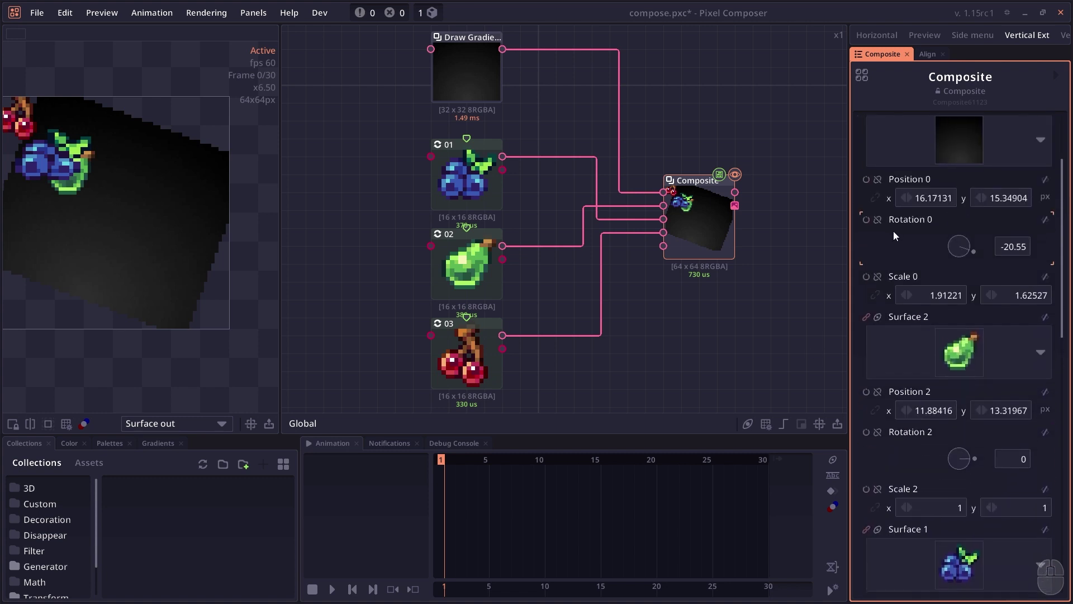
{"action": "left_click", "coordinate": [878, 180]}
{"action": "left_click", "coordinate": [878, 219]}
{"action": "left_click", "coordinate": [878, 276]}
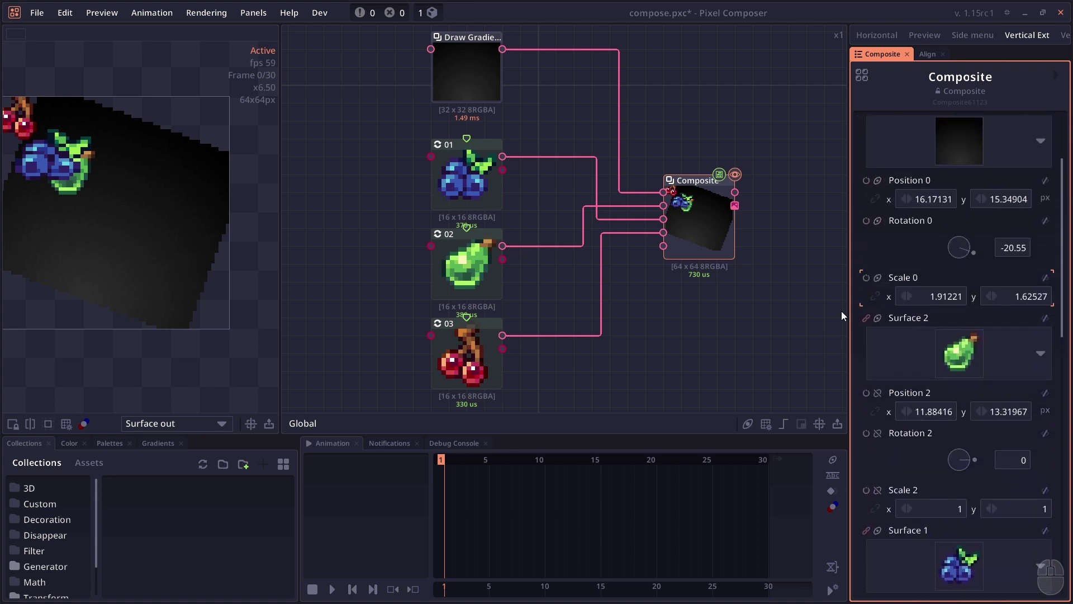
{"action": "scroll", "coordinate": [927, 223], "scroll_direction": "up", "scroll_amount": 1}
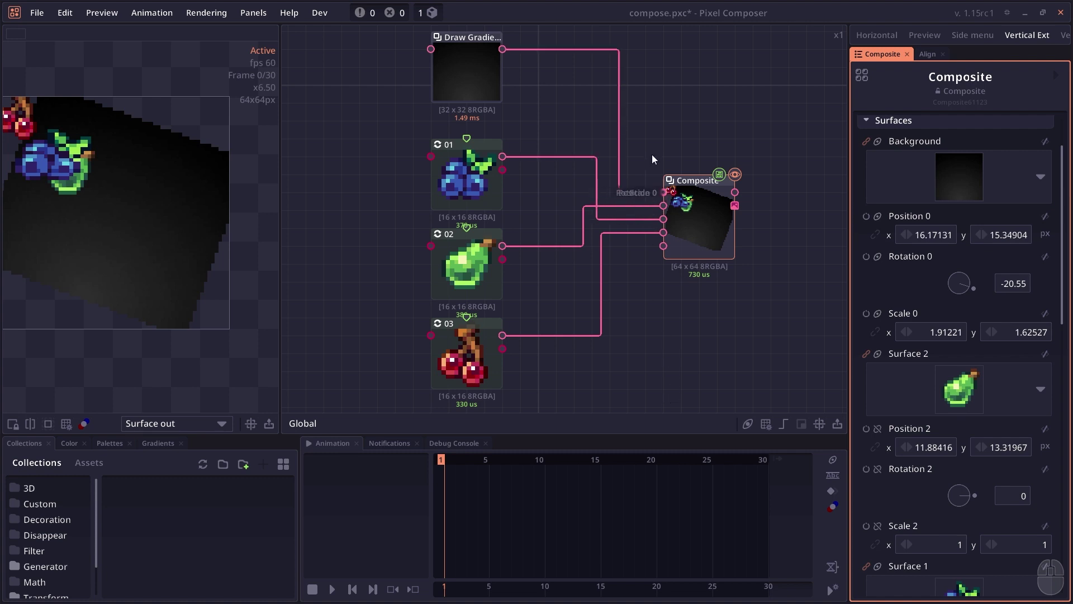
Move the Composite node upward and readjust its placement beside the fruit image nodes.
{"action": "left_click_drag", "start_coordinate": [655, 332], "coordinate": [631, 276]}
{"action": "left_click_drag", "start_coordinate": [685, 180], "coordinate": [687, 145]}
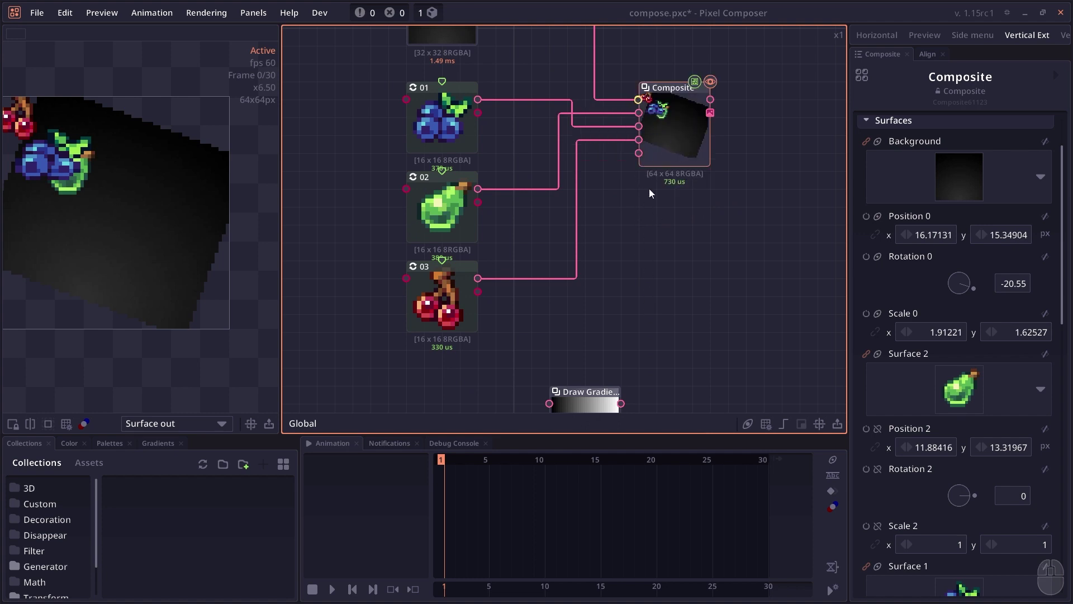
{"action": "left_click_drag", "start_coordinate": [698, 279], "coordinate": [732, 321]}
{"action": "left_click_drag", "start_coordinate": [721, 156], "coordinate": [731, 193]}
{"action": "left_click_drag", "start_coordinate": [667, 178], "coordinate": [660, 175]}
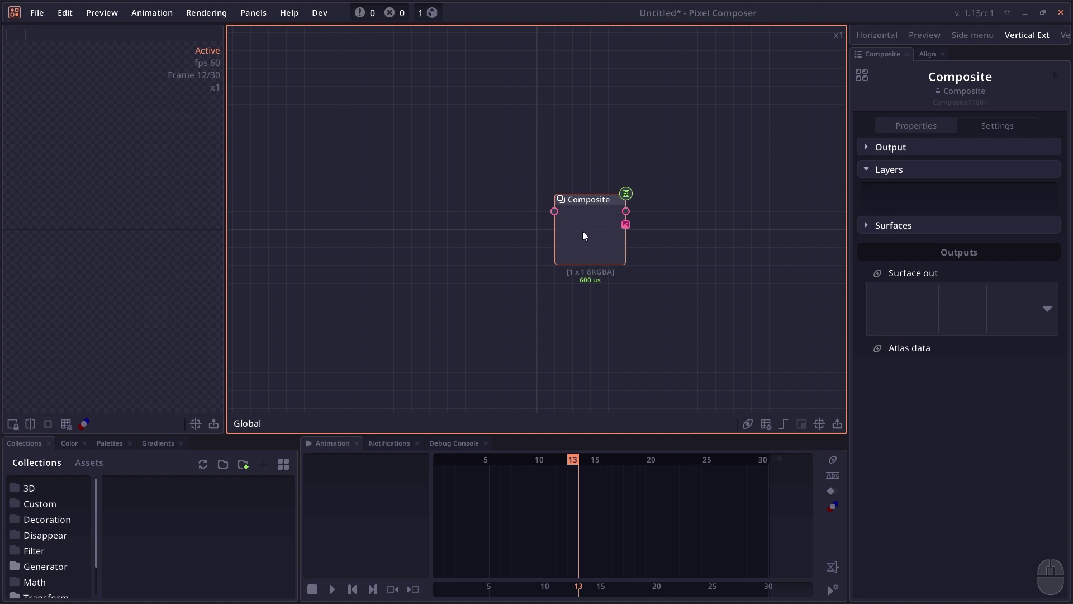
In the untitled project, add a Shape node near the Composite node, preview it and set its dimension to 24 × 24.
{"action": "right_click", "coordinate": [441, 177]}
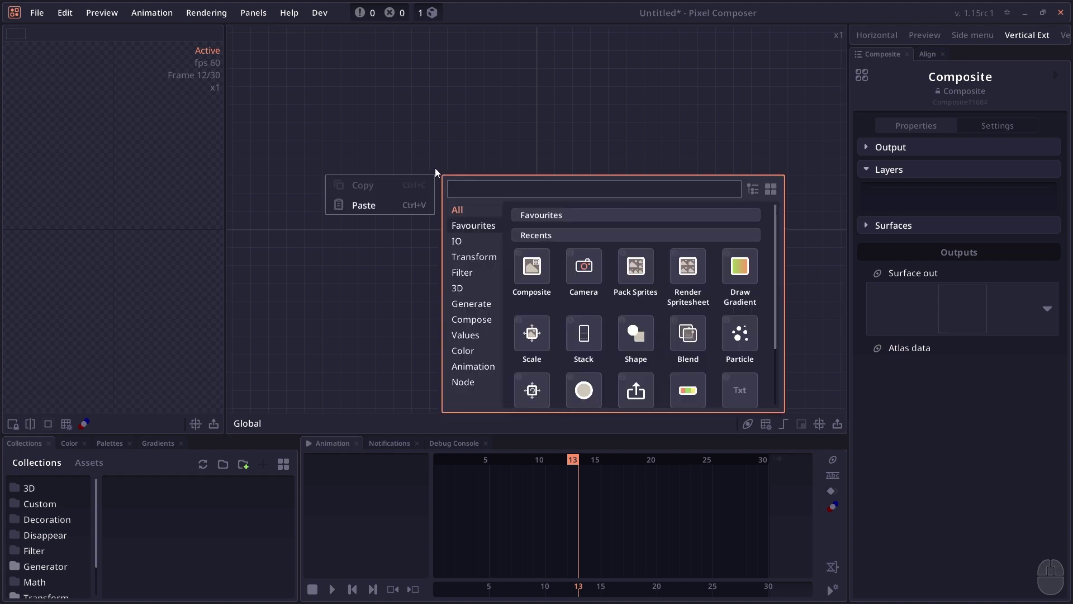
{"action": "left_click", "coordinate": [402, 204]}
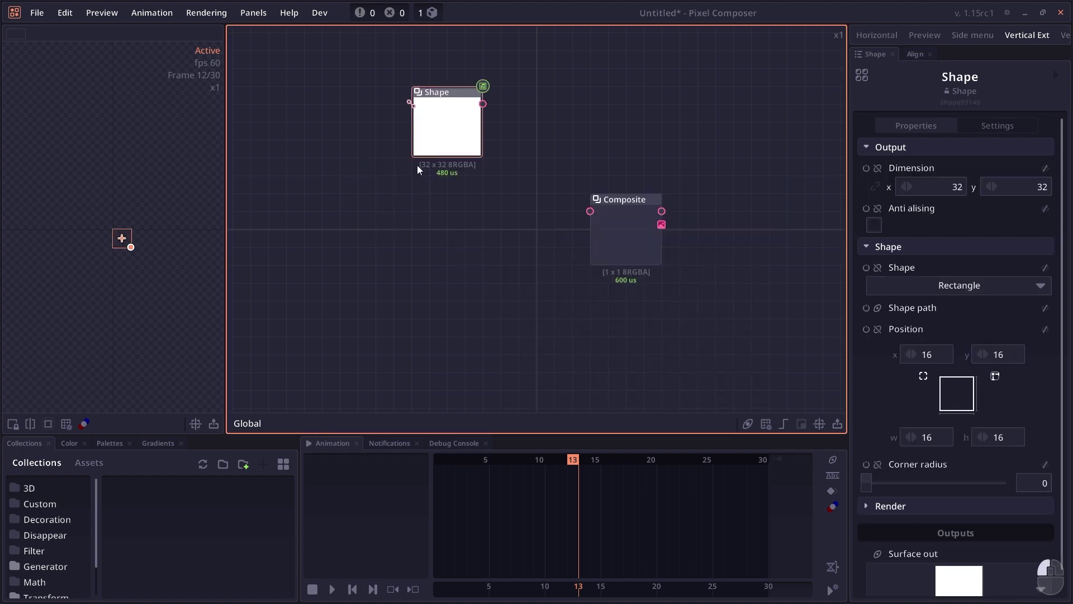
{"action": "left_click_drag", "start_coordinate": [433, 131], "coordinate": [487, 183]}
{"action": "double_click", "coordinate": [473, 187]}
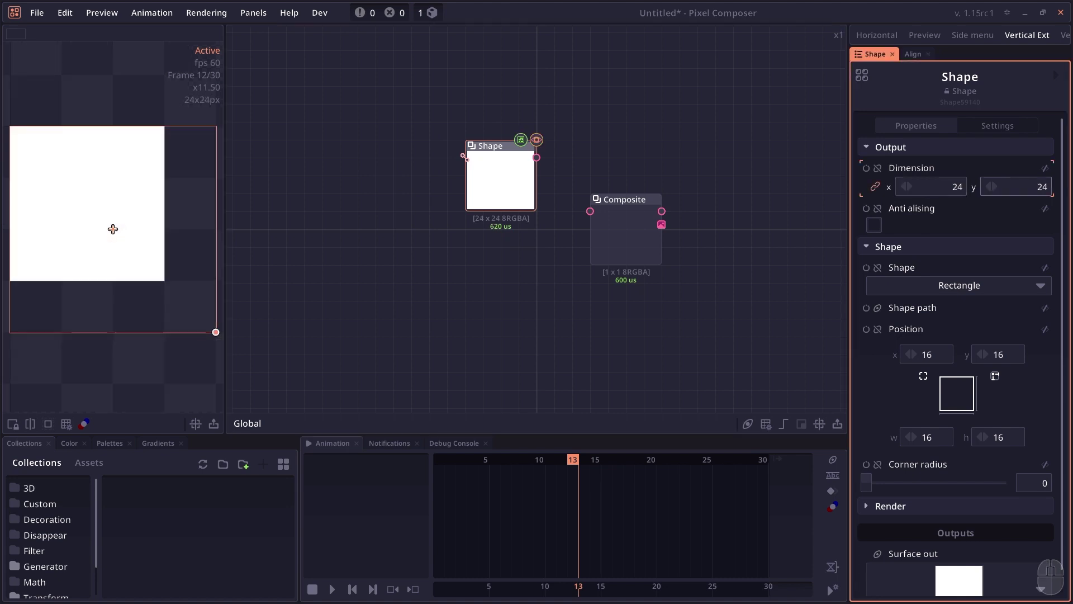
Add an Image Array of fruit sprites, connect the Shape as background and the array as Surface 1 to the Composite, and preview the result.
{"action": "left_click_drag", "start_coordinate": [421, 264], "coordinate": [423, 266]}
{"action": "left_click", "coordinate": [540, 308]}
{"action": "left_click_drag", "start_coordinate": [625, 380], "coordinate": [547, 330]}
{"action": "double_click", "coordinate": [547, 330]}
{"action": "left_click_drag", "start_coordinate": [572, 211], "coordinate": [638, 268]}
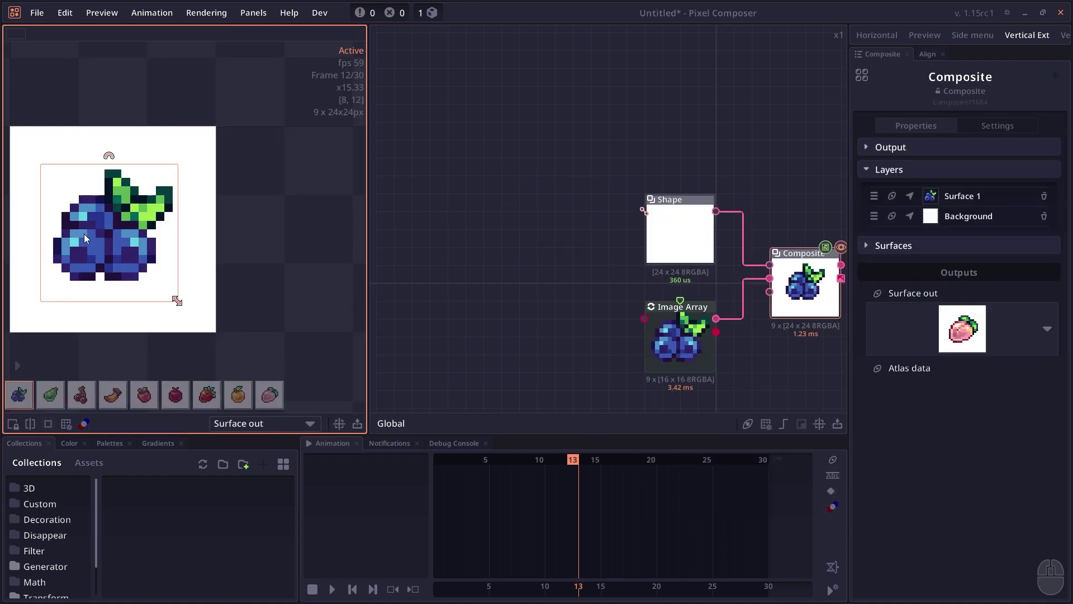
Examine each composited fruit in the output array one after another, from the blueberries to the peach.
{"action": "left_click_drag", "start_coordinate": [84, 234], "coordinate": [186, 228]}
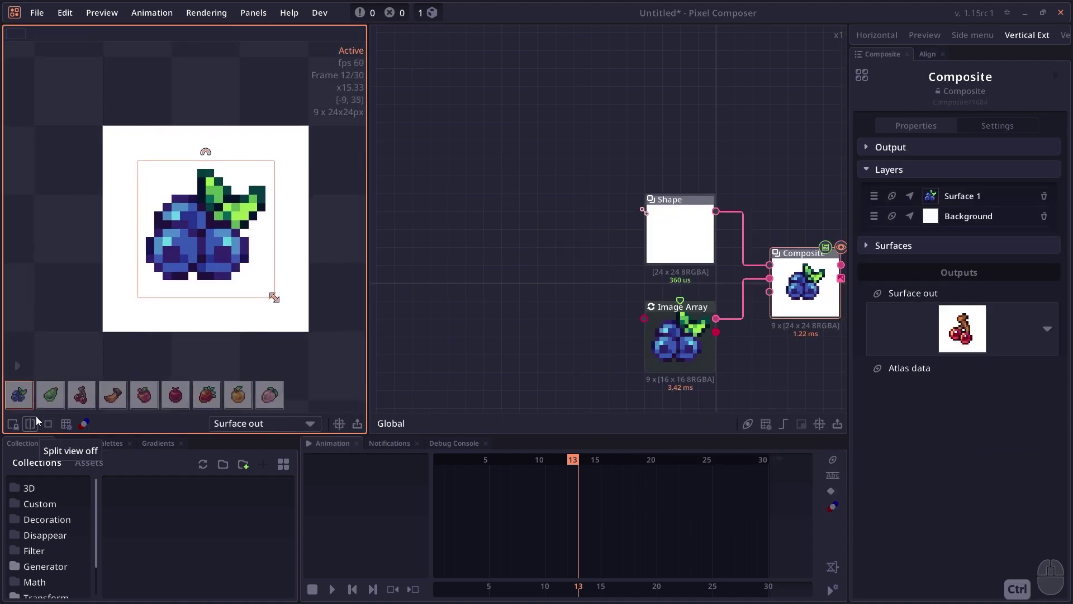
{"action": "left_click", "coordinate": [50, 397]}
{"action": "left_click", "coordinate": [78, 399]}
{"action": "left_click", "coordinate": [109, 399]}
{"action": "left_click", "coordinate": [141, 399]}
{"action": "left_click", "coordinate": [174, 399]}
{"action": "left_click", "coordinate": [203, 399]}
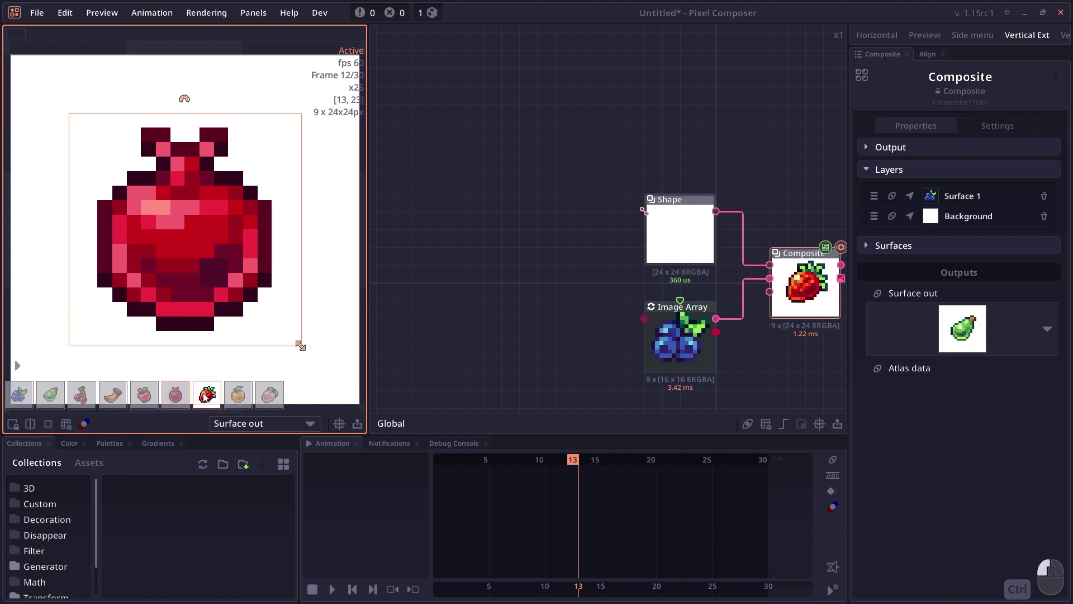
{"action": "left_click", "coordinate": [232, 399]}
{"action": "left_click", "coordinate": [259, 399]}
{"action": "scroll", "coordinate": [215, 274], "scroll_direction": "down", "scroll_amount": 2}
{"action": "scroll", "coordinate": [443, 237], "scroll_direction": "down", "scroll_amount": 3}
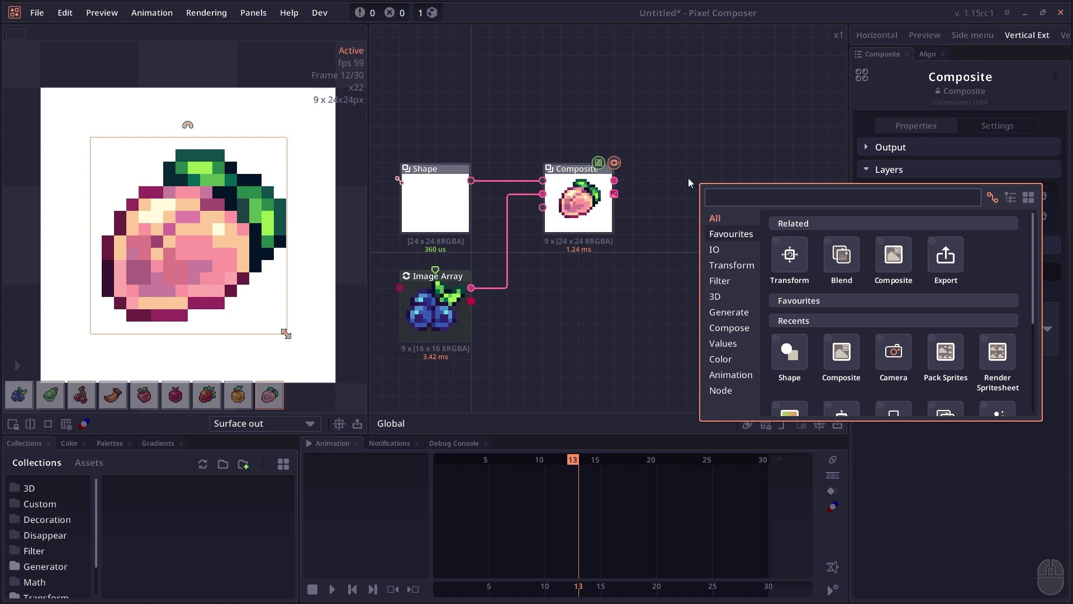
Add a Greyscale node fed by the Composite output and compare the previews of both nodes.
{"action": "type", "text": "gra"}
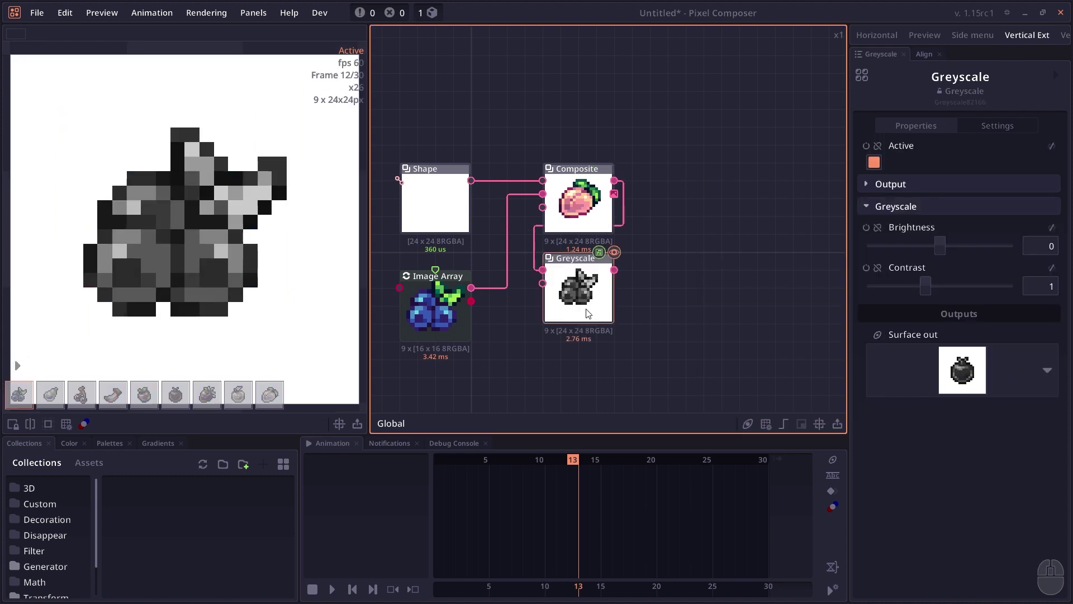
{"action": "left_click_drag", "start_coordinate": [715, 234], "coordinate": [673, 231]}
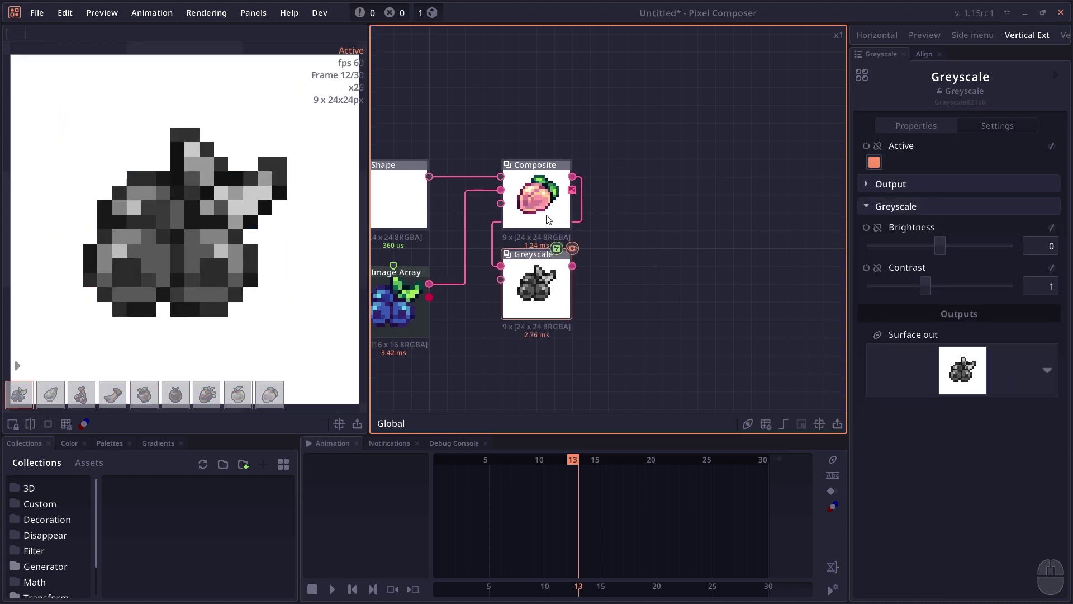
{"action": "double_click", "coordinate": [546, 218]}
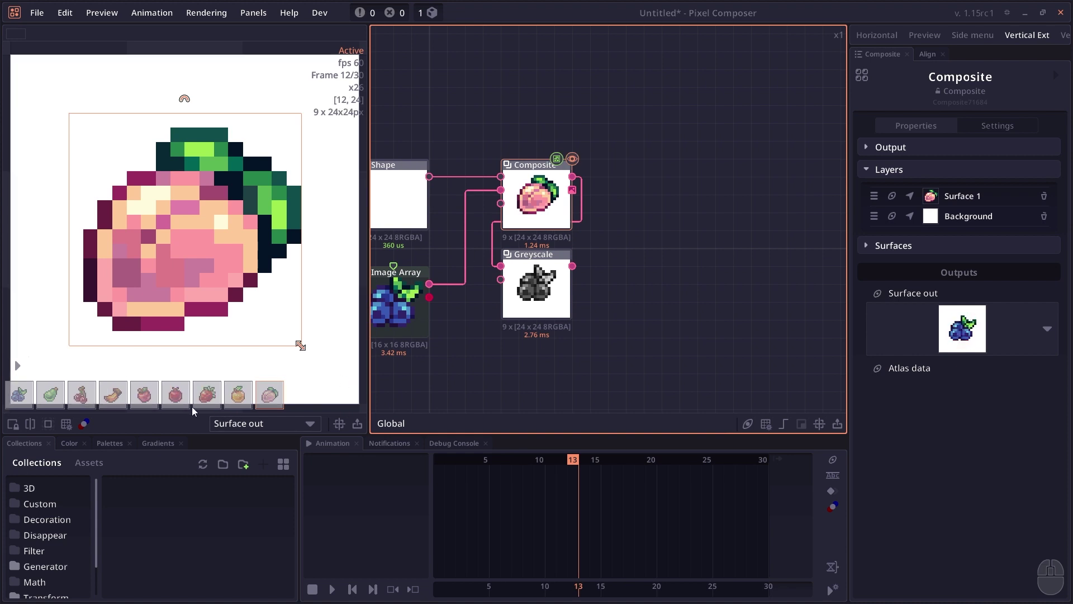
{"action": "double_click", "coordinate": [535, 288]}
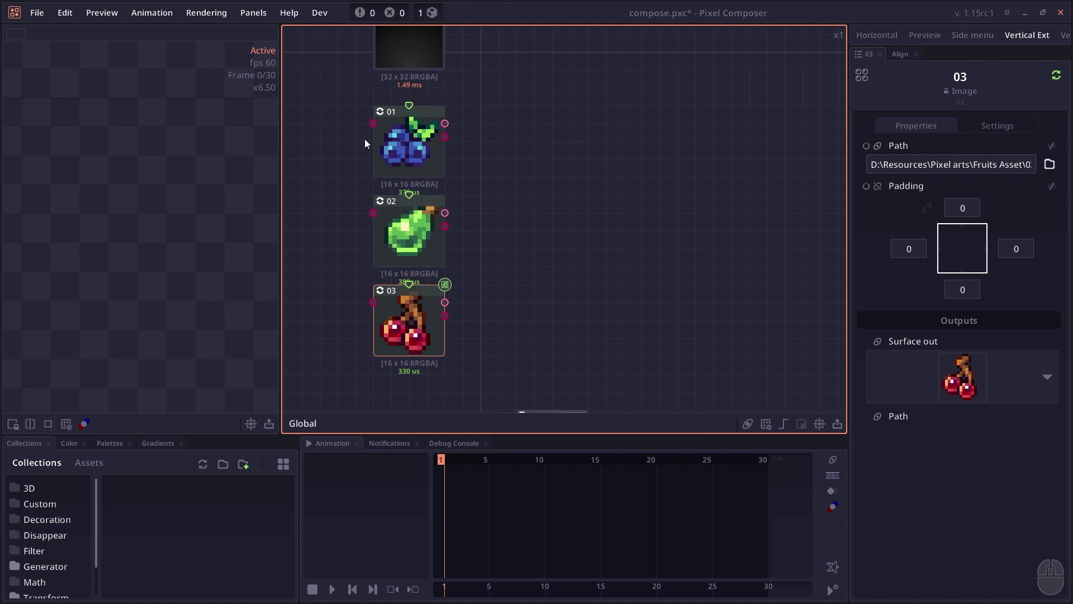
Back in the compose.pxc project, preview image node 01 and add a Stack node beside the fruit images.
{"action": "left_click", "coordinate": [400, 147]}
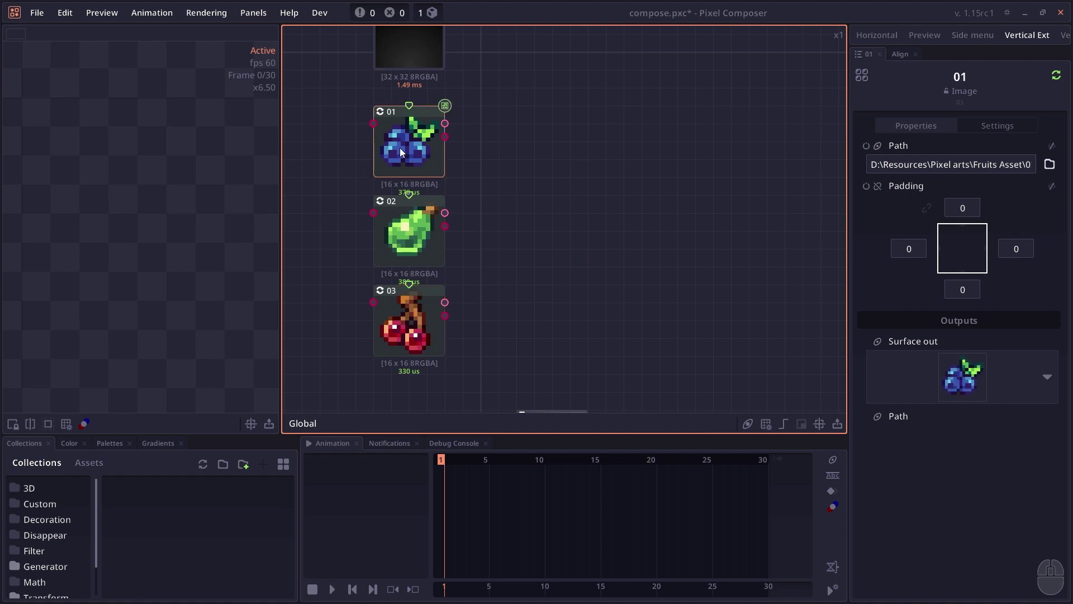
{"action": "left_click", "coordinate": [400, 147]}
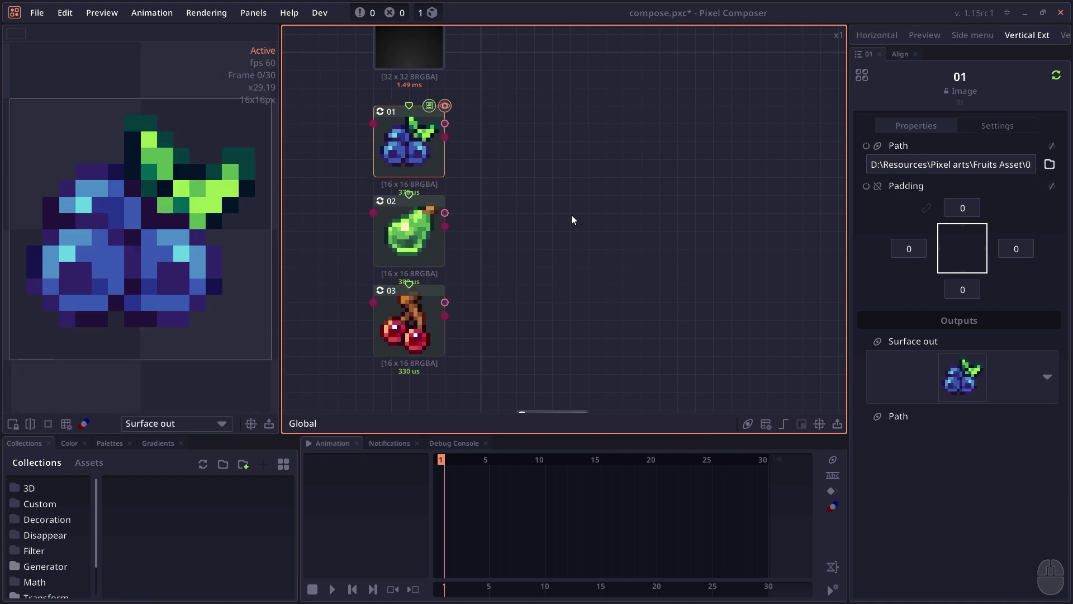
{"action": "scroll", "coordinate": [574, 225], "scroll_direction": "up", "scroll_amount": 2}
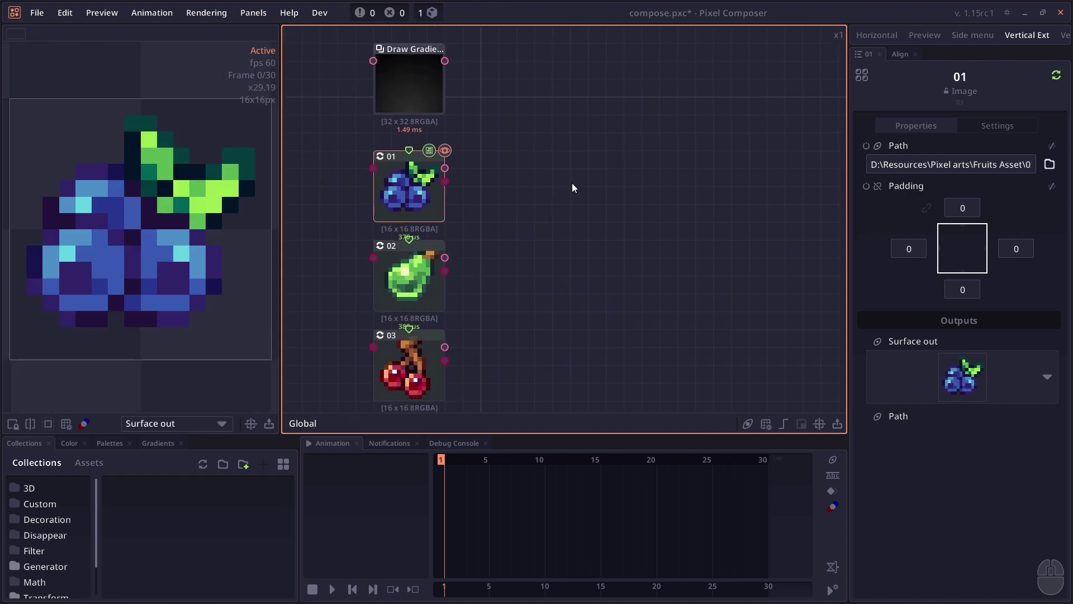
{"action": "left_click_drag", "start_coordinate": [554, 163], "coordinate": [552, 112]}
{"action": "scroll", "coordinate": [551, 113], "scroll_direction": "down", "scroll_amount": 1}
{"action": "scroll", "coordinate": [395, 162], "scroll_direction": "up", "scroll_amount": 1}
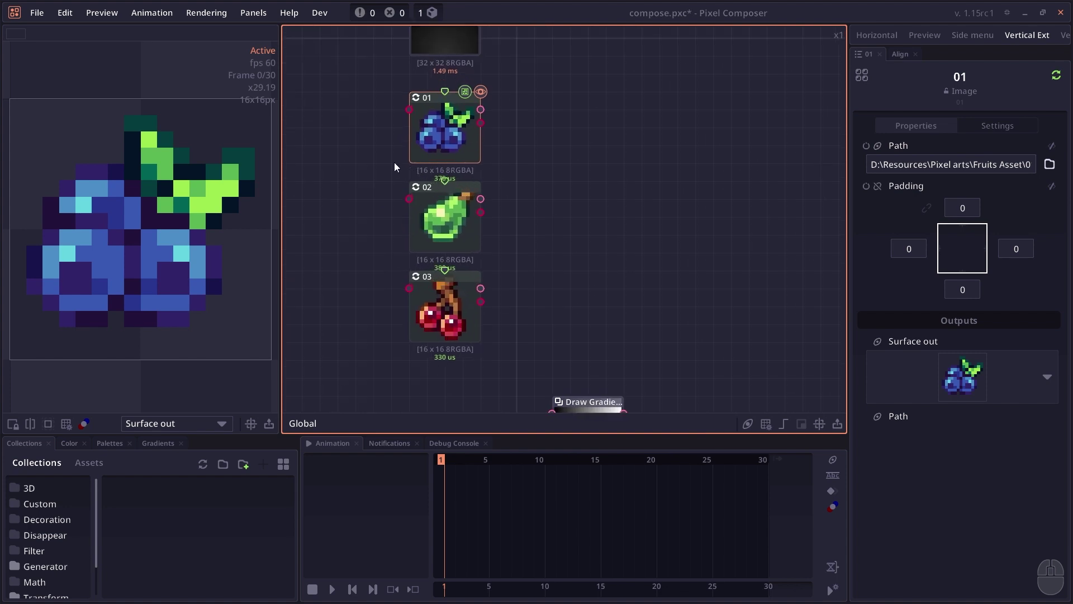
{"action": "right_click", "coordinate": [540, 151]}
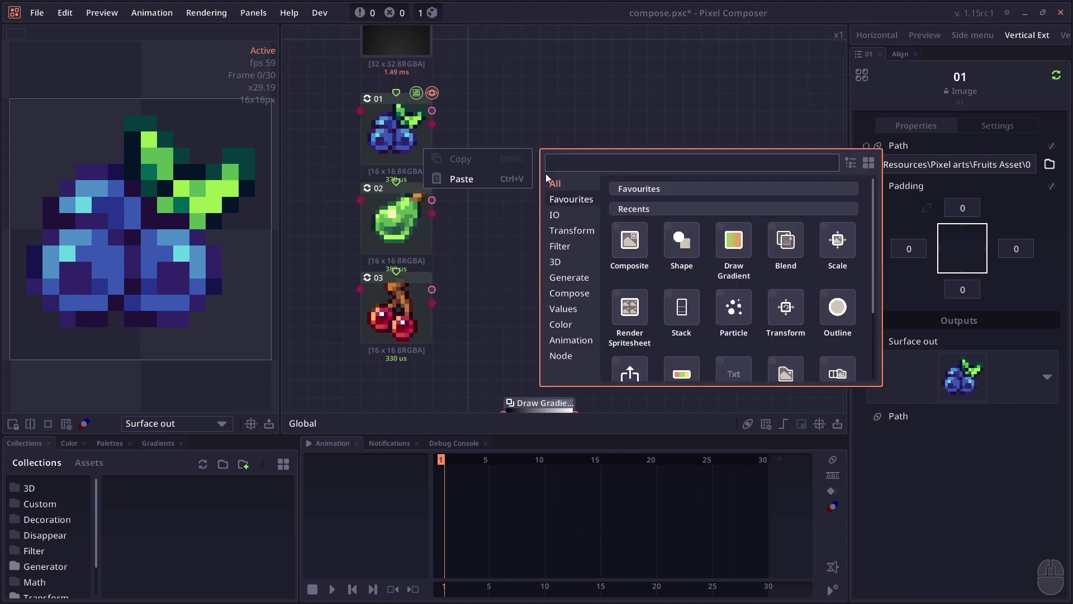
{"action": "left_click", "coordinate": [576, 300]}
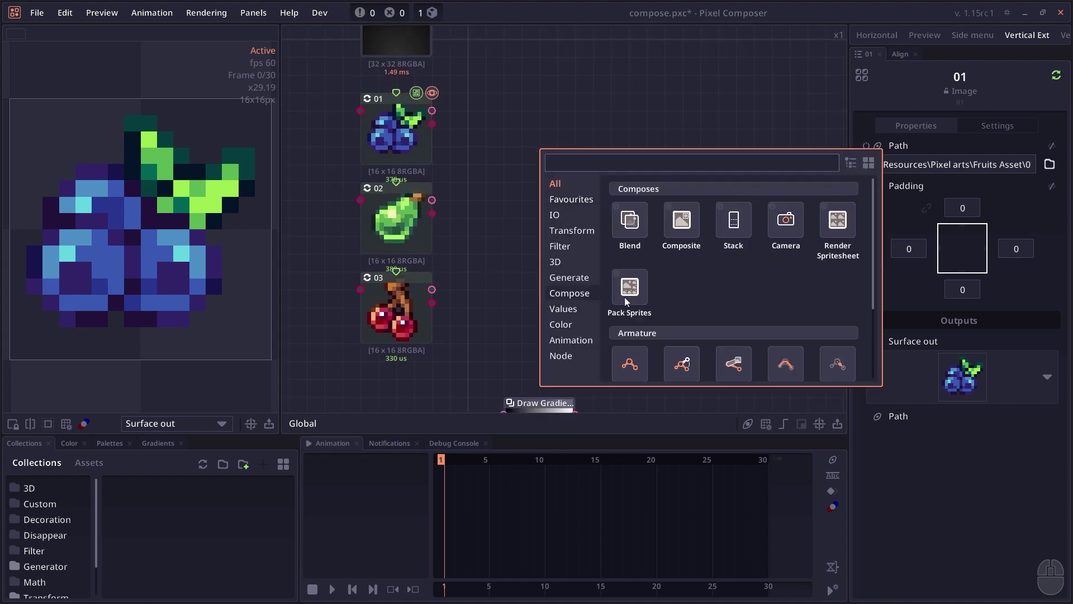
{"action": "left_click", "coordinate": [733, 230]}
Connect the surface outputs of images 01, 02 and 03 to the Stack node in order and preview the stack.
{"action": "left_click_drag", "start_coordinate": [432, 110], "coordinate": [557, 147]}
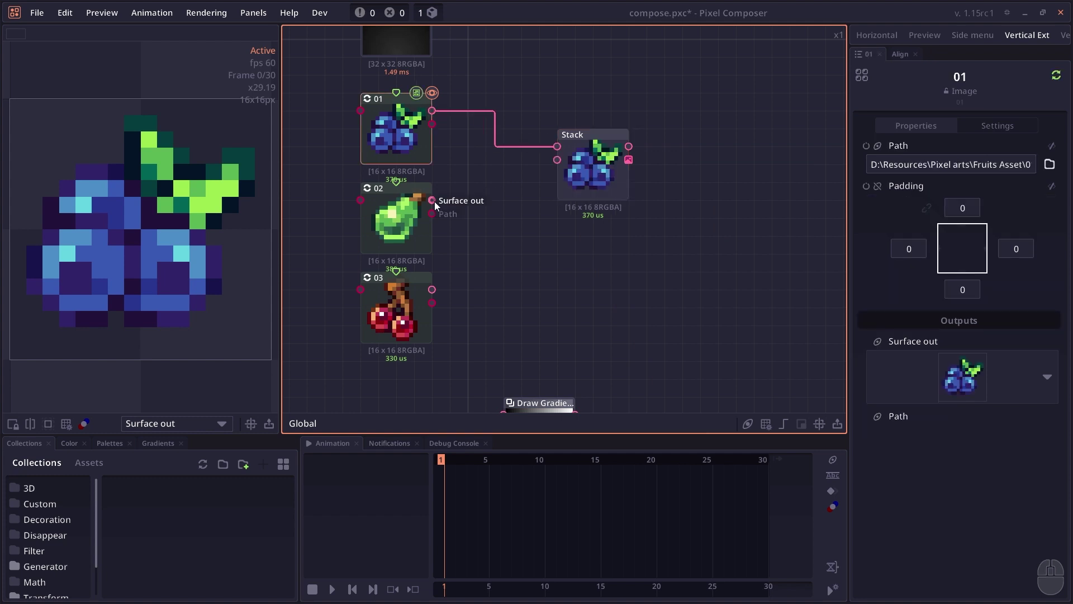
{"action": "left_click_drag", "start_coordinate": [434, 201], "coordinate": [556, 160]}
{"action": "left_click_drag", "start_coordinate": [433, 290], "coordinate": [556, 173]}
{"action": "left_click", "coordinate": [617, 183]}
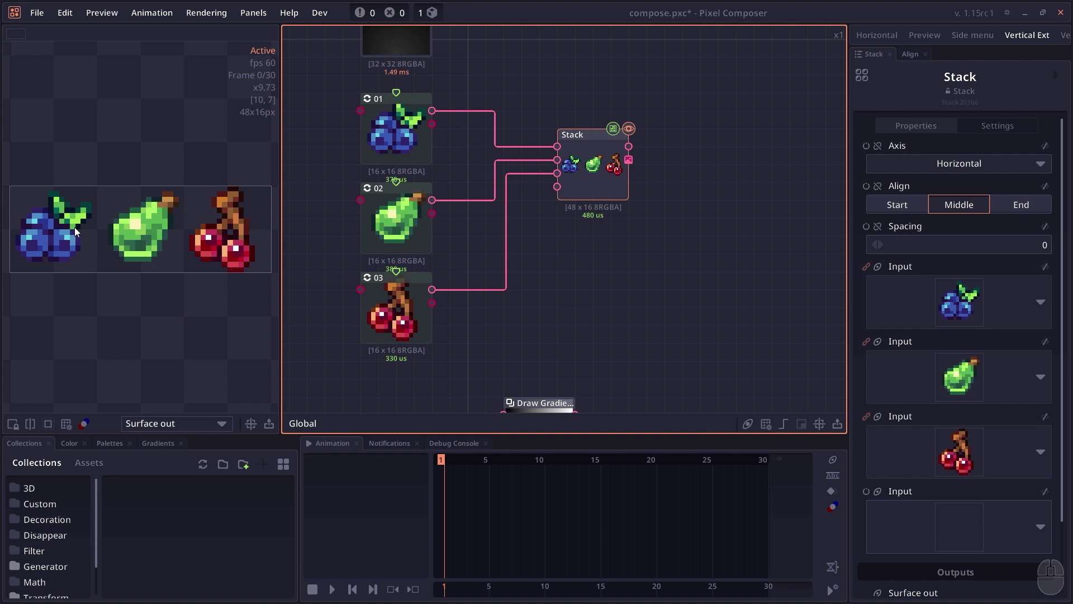
Try the Vertical axis and the remaining non-horizontal axis option on the Stack node.
{"action": "left_click", "coordinate": [959, 163]}
{"action": "left_click", "coordinate": [961, 199]}
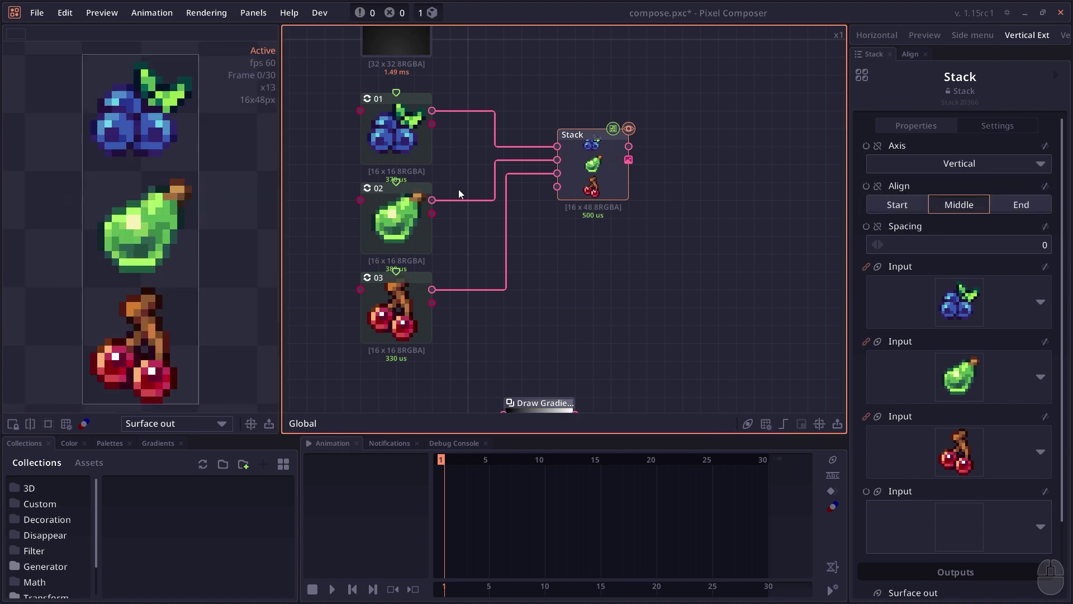
{"action": "left_click", "coordinate": [989, 163]}
{"action": "left_click", "coordinate": [955, 218]}
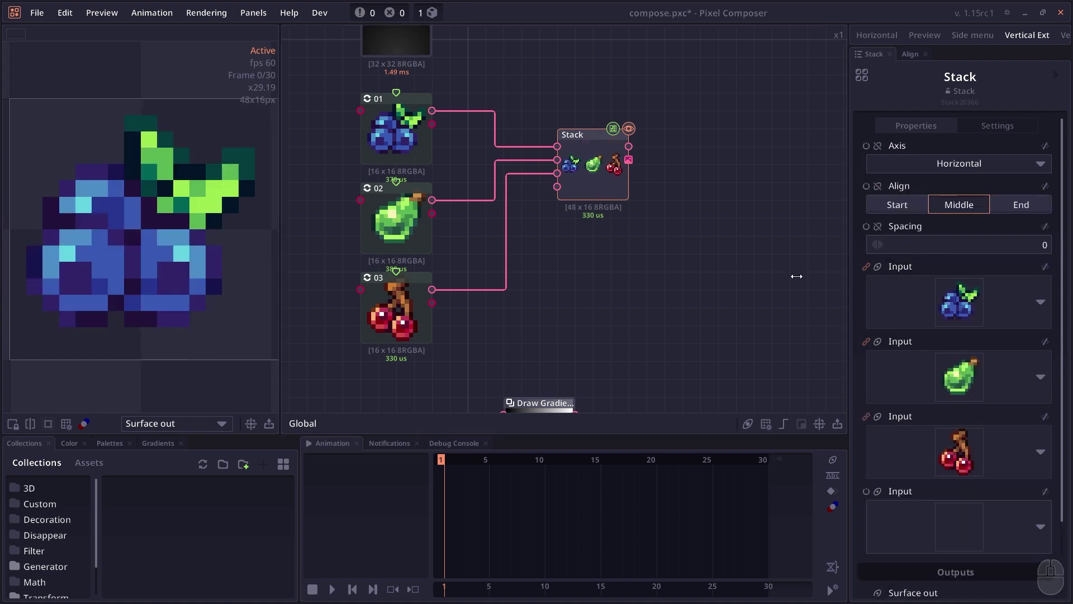
Set the Stack node's spacing to 4.
{"action": "left_click", "coordinate": [1012, 242]}
{"action": "type", "text": "18"}
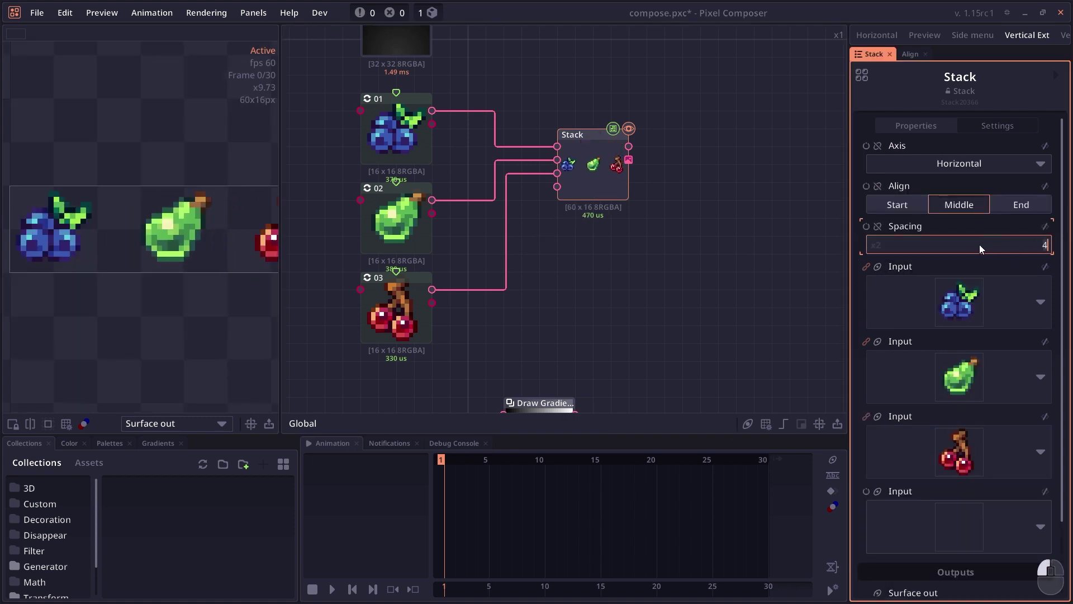
Move the Stack node away from the fruit images and insert a Scale node between image 01 and the stack.
{"action": "left_click_drag", "start_coordinate": [986, 245], "coordinate": [927, 244]}
{"action": "double_click", "coordinate": [592, 183]}
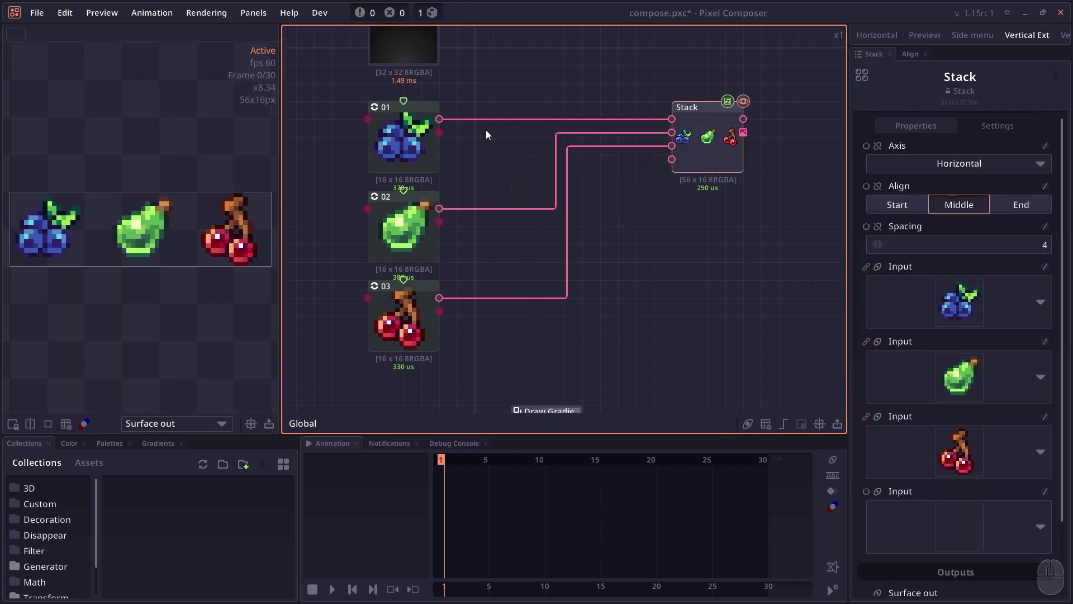
{"action": "right_click", "coordinate": [468, 122]}
{"action": "left_click", "coordinate": [565, 286]}
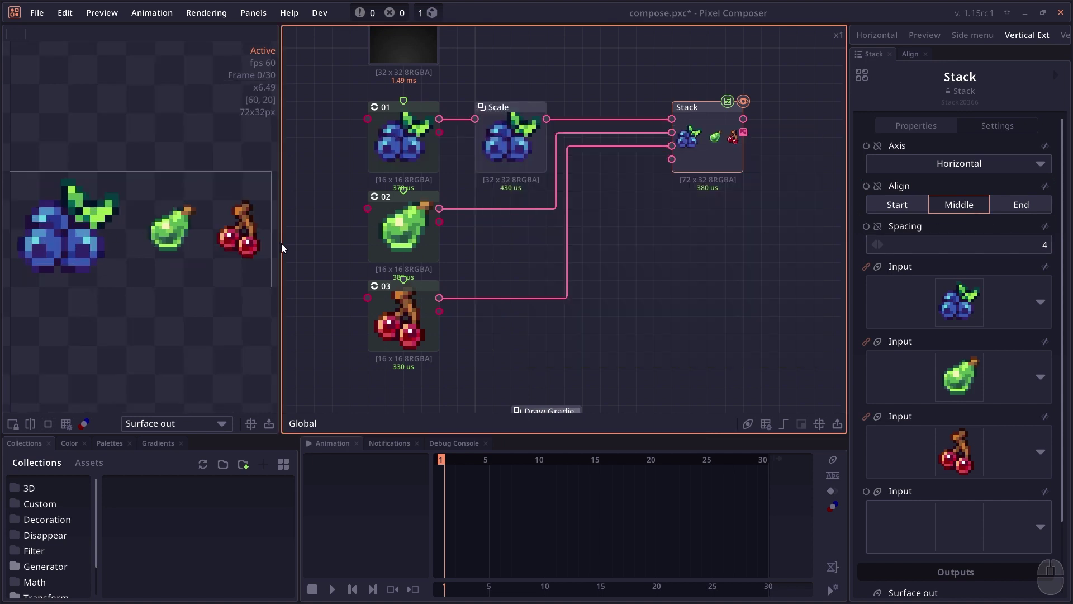
Try the Start alignment on the Stack node and return it to Middle.
{"action": "left_click", "coordinate": [914, 202]}
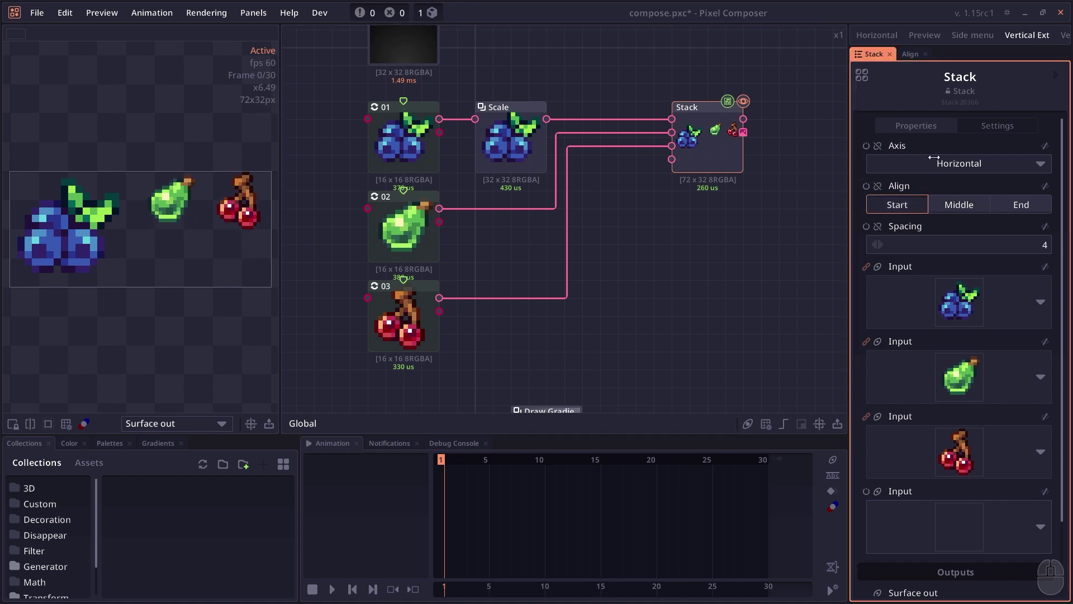
{"action": "left_click", "coordinate": [959, 204]}
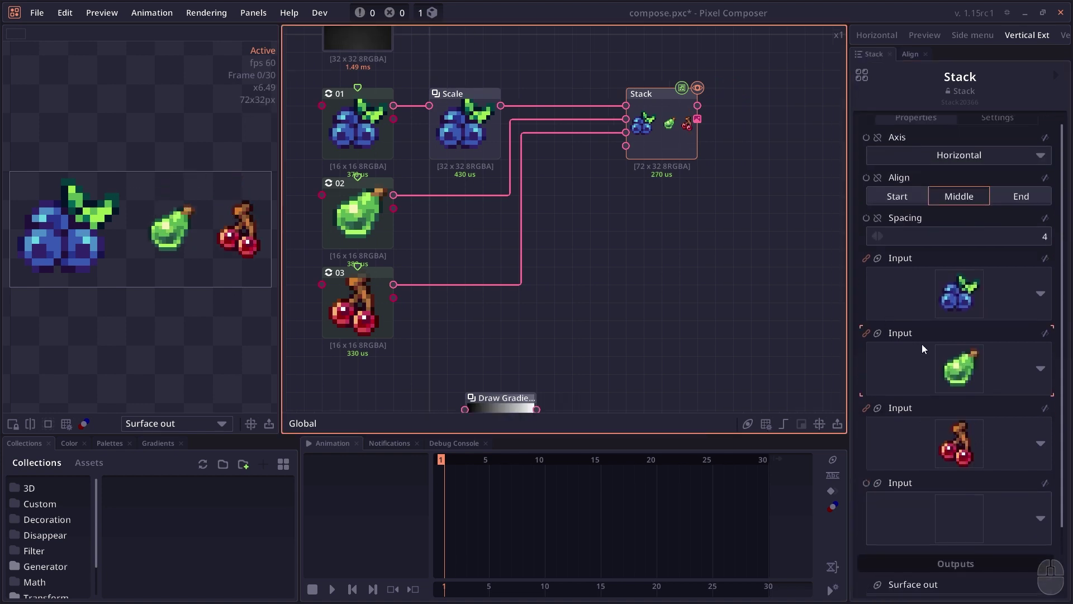
Remove the Scale and Stack nodes and place a Render Spritesheet node beside the fruit images.
{"action": "right_click", "coordinate": [679, 168]}
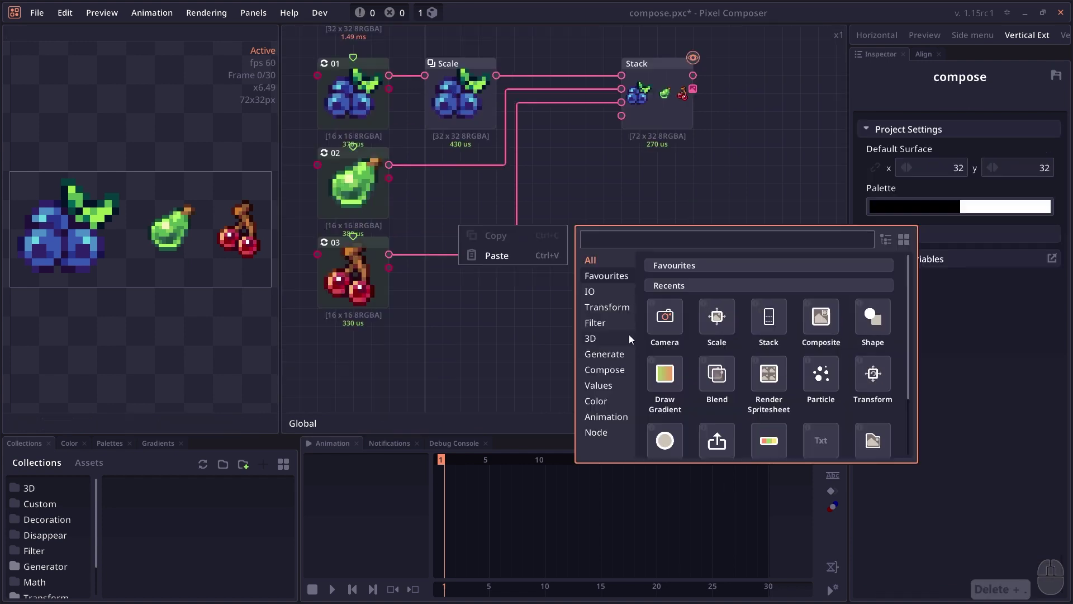
{"action": "left_click", "coordinate": [608, 370]}
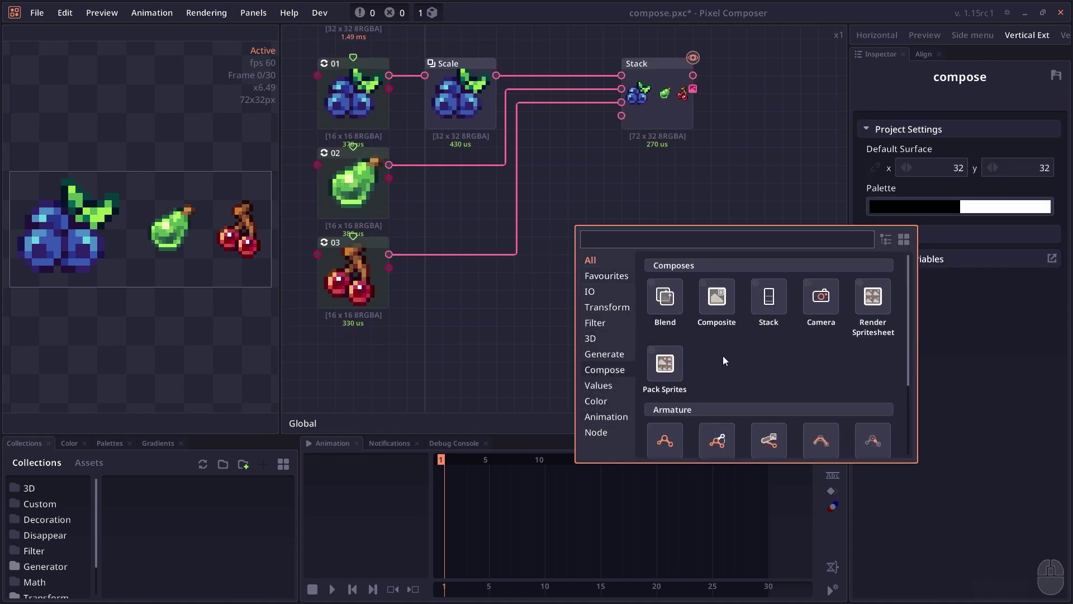
{"action": "left_click", "coordinate": [873, 296]}
{"action": "left_click_drag", "start_coordinate": [660, 254], "coordinate": [588, 243]}
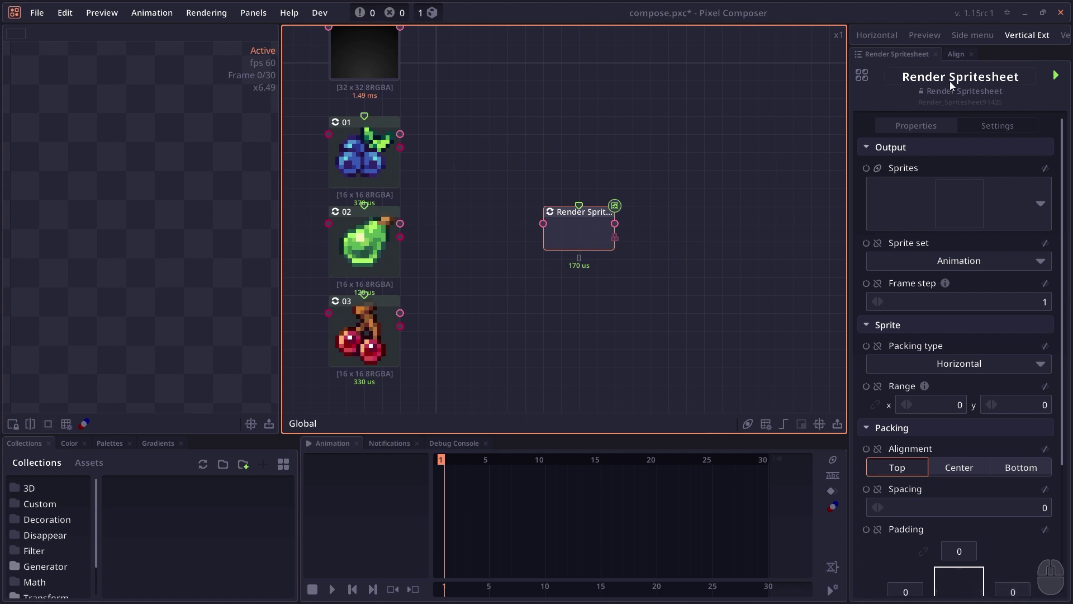
{"action": "scroll", "coordinate": [965, 210], "scroll_direction": "down", "scroll_amount": 3}
{"action": "scroll", "coordinate": [953, 333], "scroll_direction": "up", "scroll_amount": 3}
{"action": "left_click_drag", "start_coordinate": [582, 231], "coordinate": [590, 126]}
Add a Move up transform after image 01 and play its animation briefly before pausing it.
{"action": "left_click_drag", "start_coordinate": [392, 197], "coordinate": [442, 209]}
{"action": "type", "text": "move"}
{"action": "left_click", "coordinate": [479, 263]}
{"action": "left_click", "coordinate": [332, 589]}
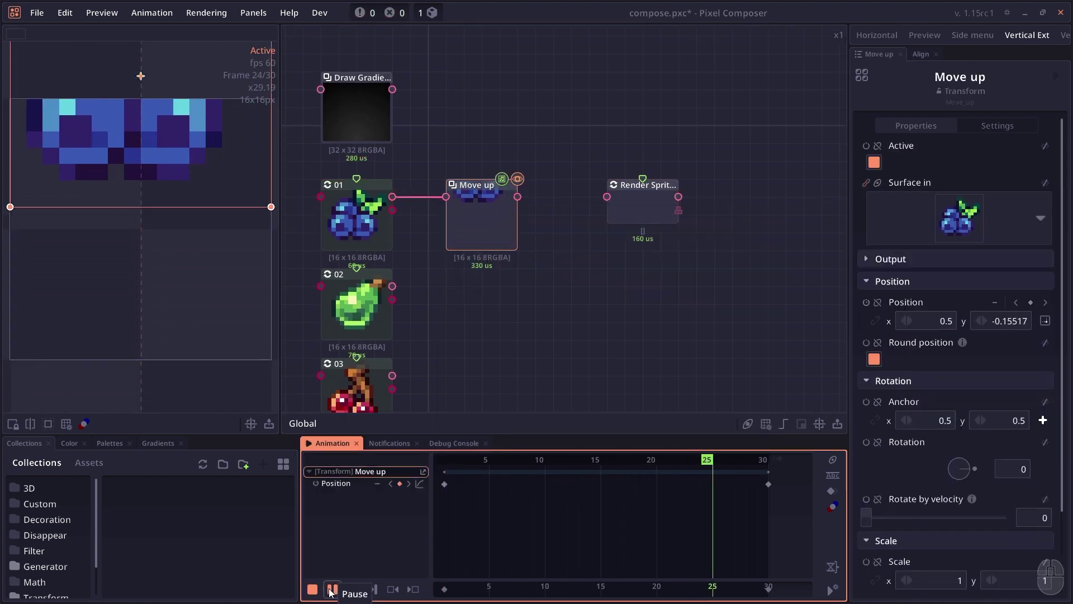
{"action": "left_click", "coordinate": [332, 589]}
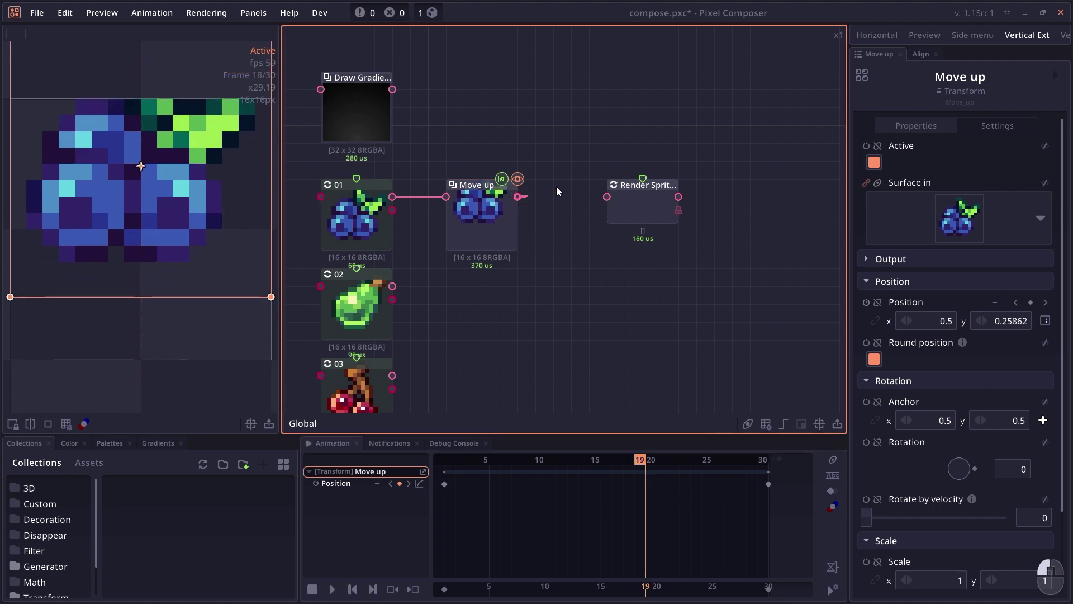
Feed the Move up output into the Render Spritesheet node's sprites, execute the node and preview the sheet up close.
{"action": "left_click_drag", "start_coordinate": [646, 207], "coordinate": [627, 206]}
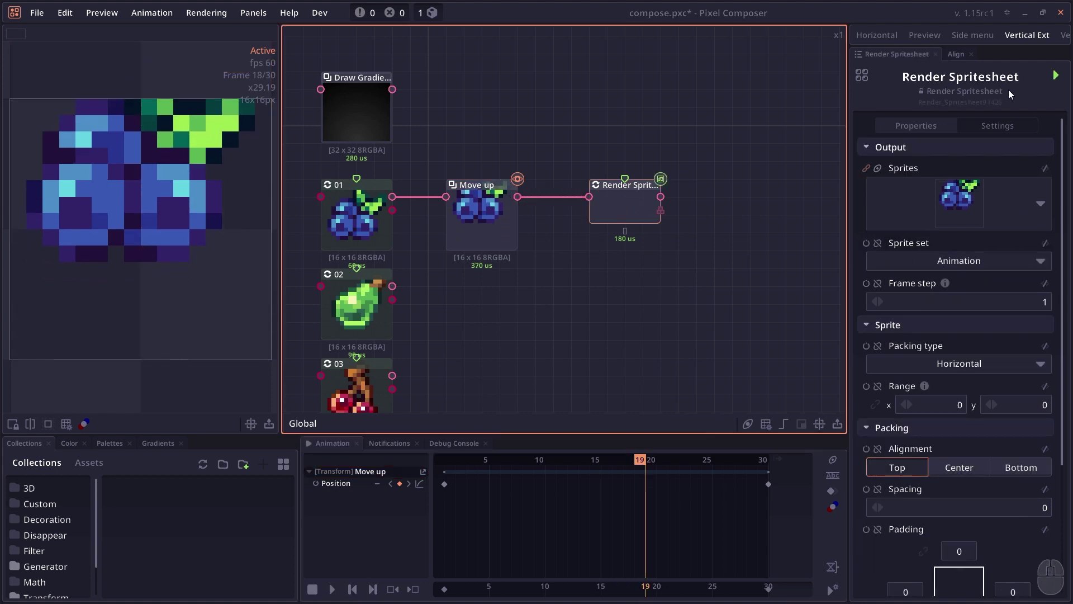
{"action": "left_click", "coordinate": [1056, 76]}
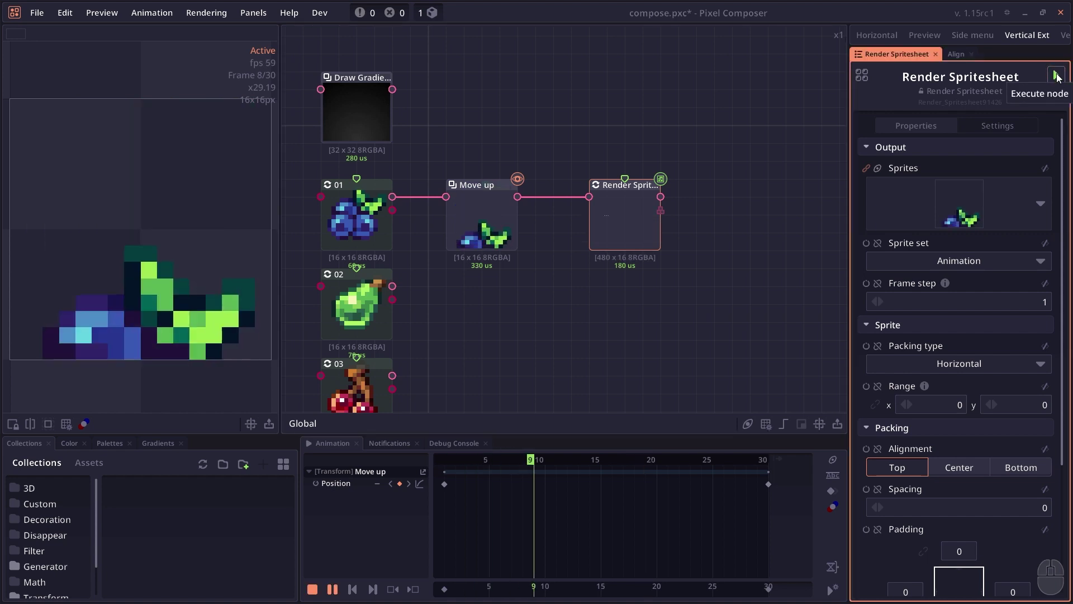
{"action": "left_click", "coordinate": [621, 227]}
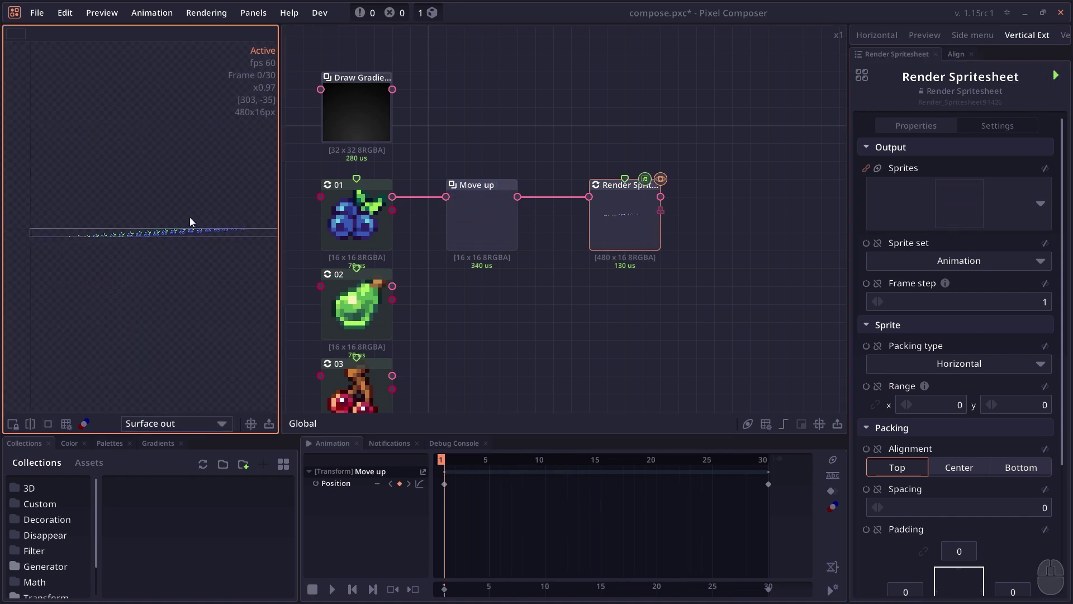
{"action": "scroll", "coordinate": [64, 241], "scroll_direction": "up", "scroll_amount": 5}
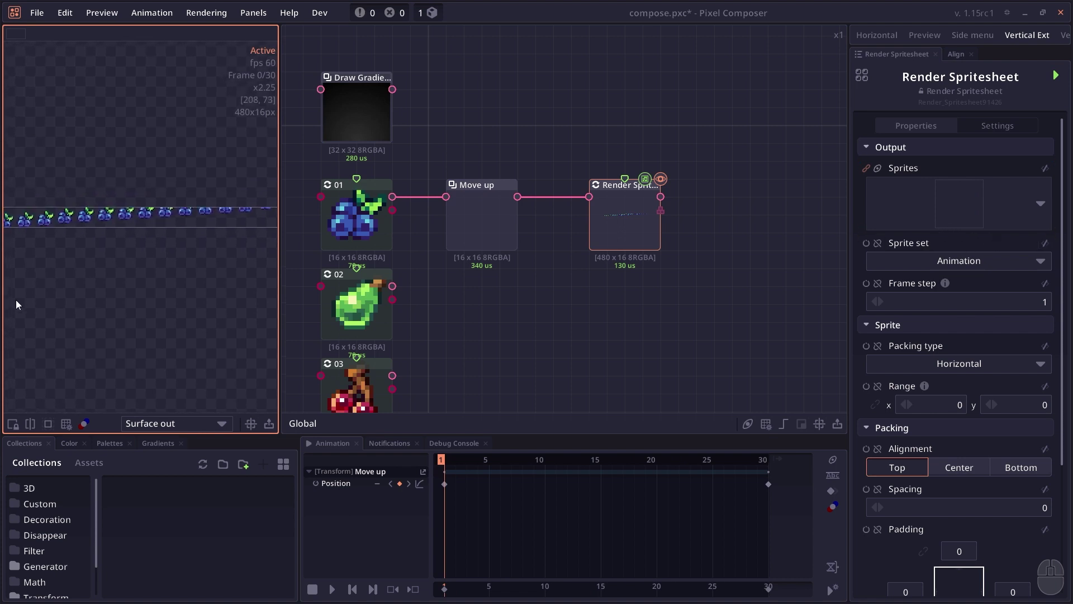
Set the spritesheet's frame step to 5 and execute the node again.
{"action": "left_click", "coordinate": [920, 302]}
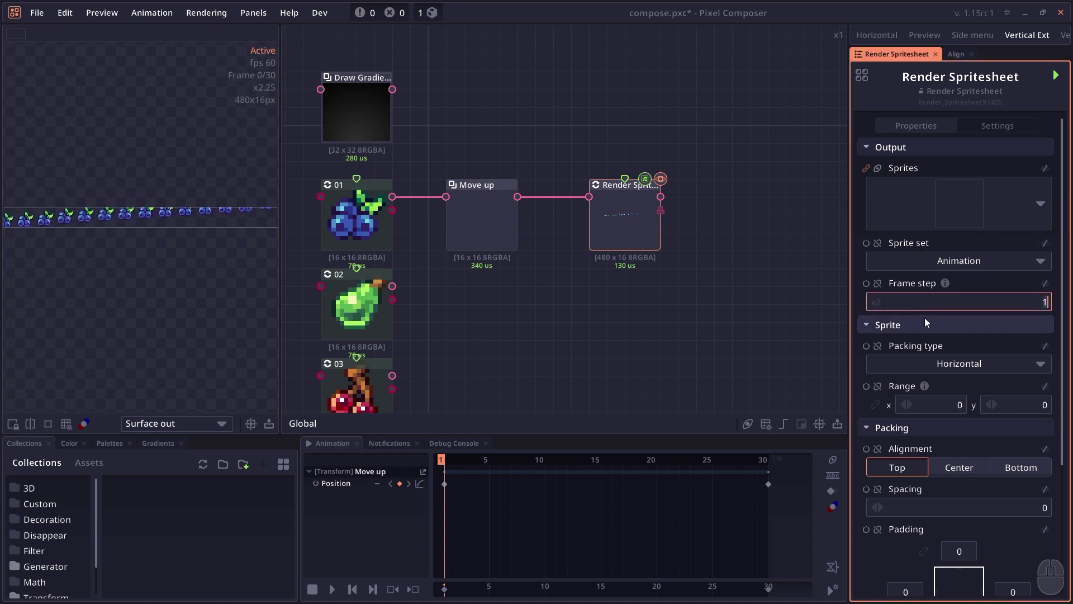
{"action": "key", "text": "BackSpace"}
{"action": "type", "text": "5"}
{"action": "key", "text": "Return"}
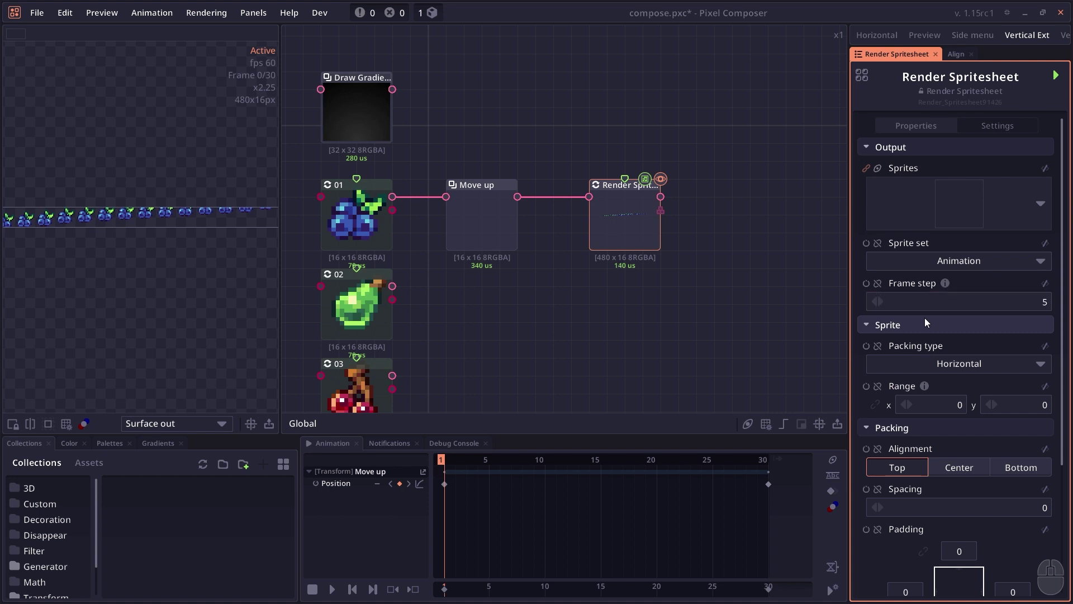
{"action": "left_click", "coordinate": [1055, 75]}
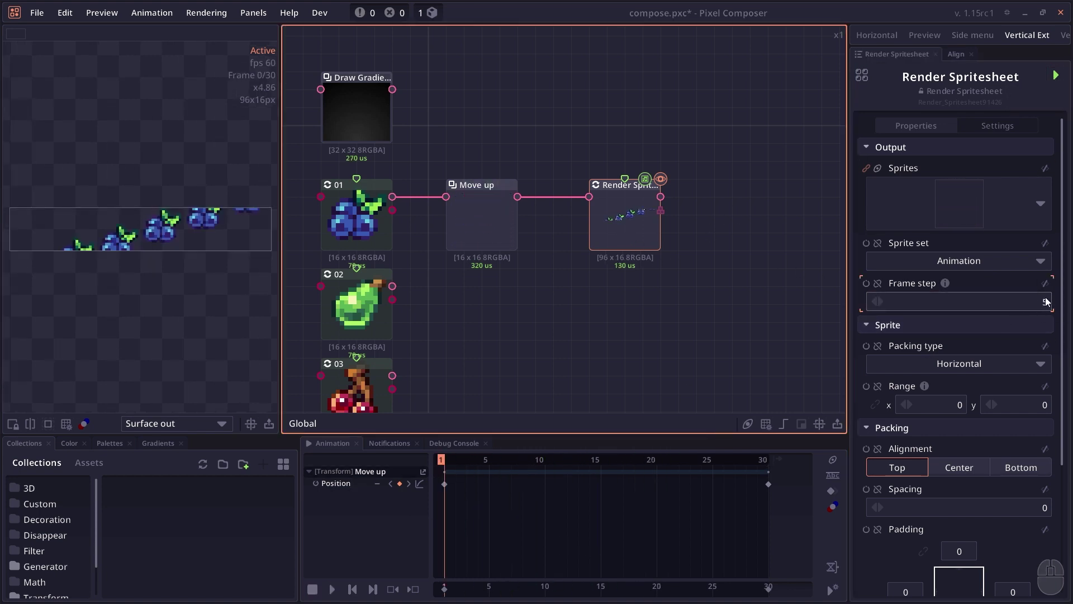
Change the spritesheet's packing type to Grid and render it again.
{"action": "scroll", "coordinate": [923, 290], "scroll_direction": "down", "scroll_amount": 2}
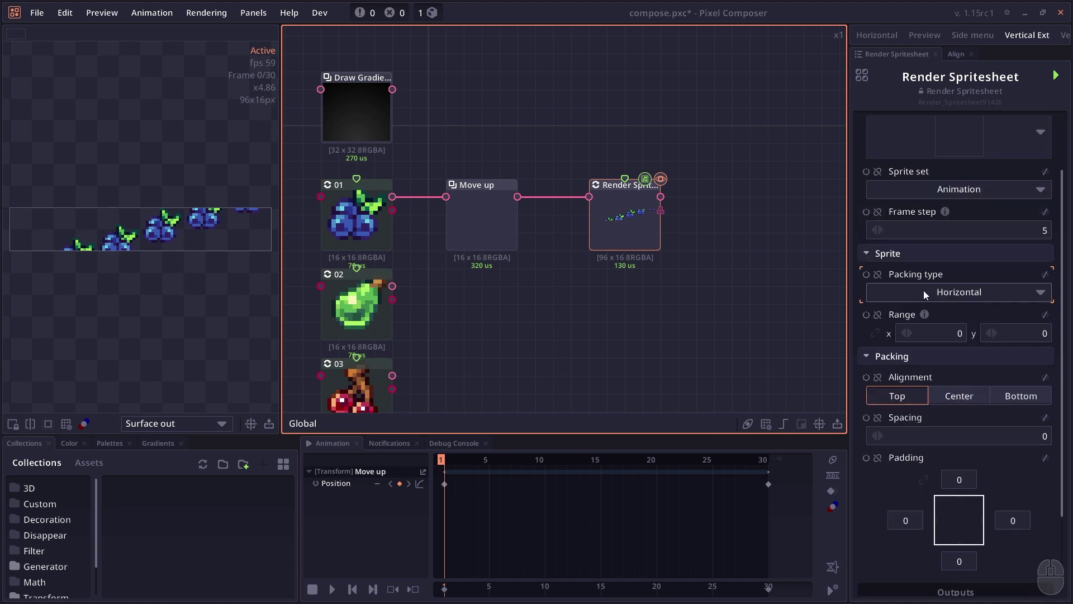
{"action": "left_click", "coordinate": [923, 290]}
{"action": "left_click", "coordinate": [930, 308]}
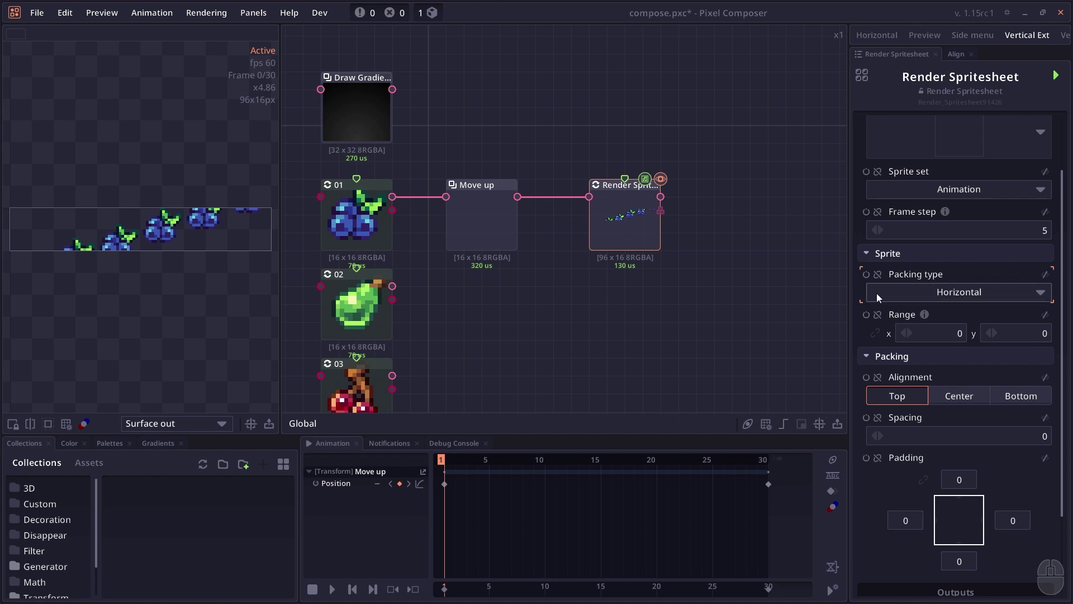
{"action": "scroll", "coordinate": [960, 300], "scroll_direction": "down", "scroll_amount": 2}
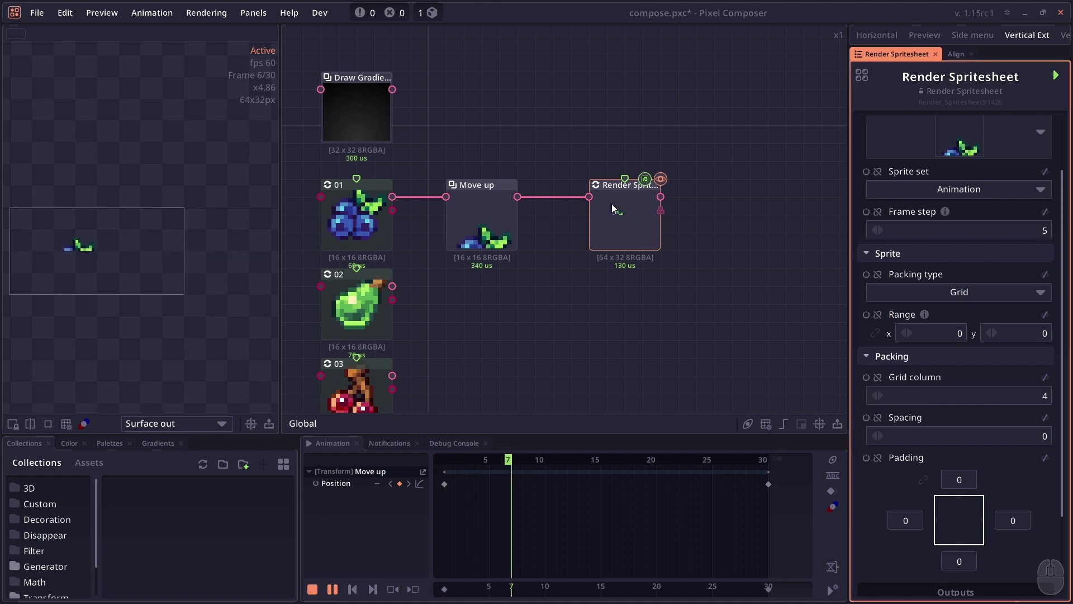
Set the spritesheet's grid column to 3, render again and inspect the packed result.
{"action": "left_click", "coordinate": [963, 391]}
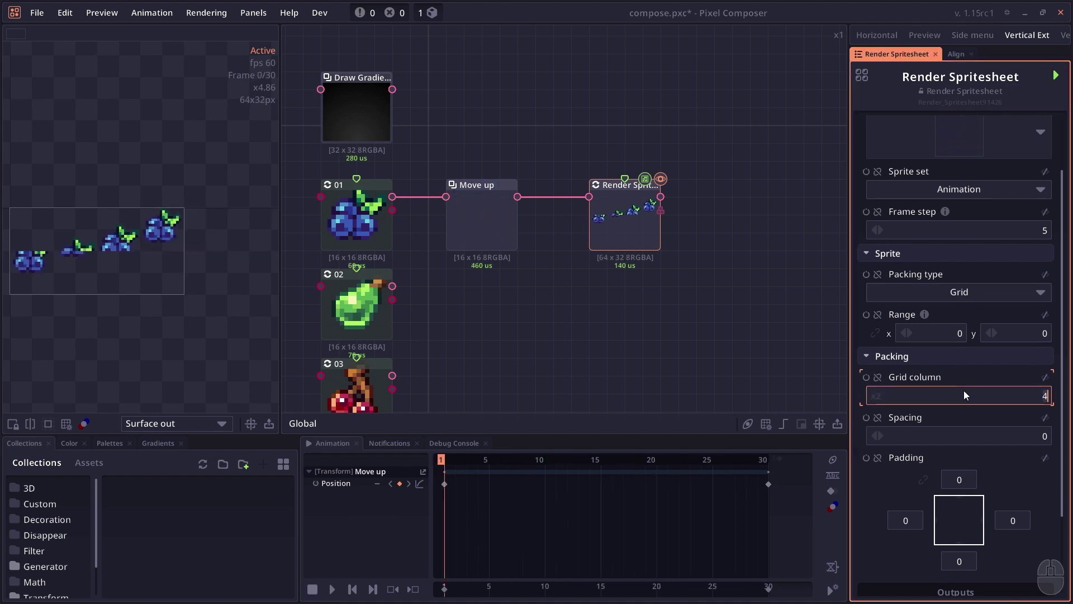
{"action": "type", "text": "3"}
{"action": "key", "text": "Return"}
{"action": "scroll", "coordinate": [160, 273], "scroll_direction": "up", "scroll_amount": 6}
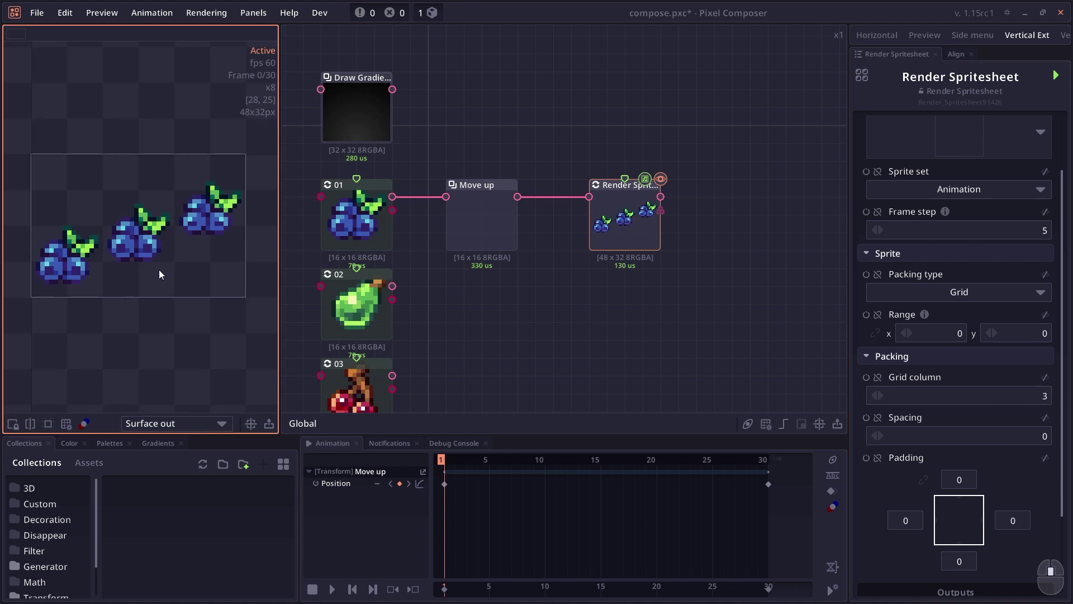
{"action": "scroll", "coordinate": [159, 271], "scroll_direction": "up", "scroll_amount": 1}
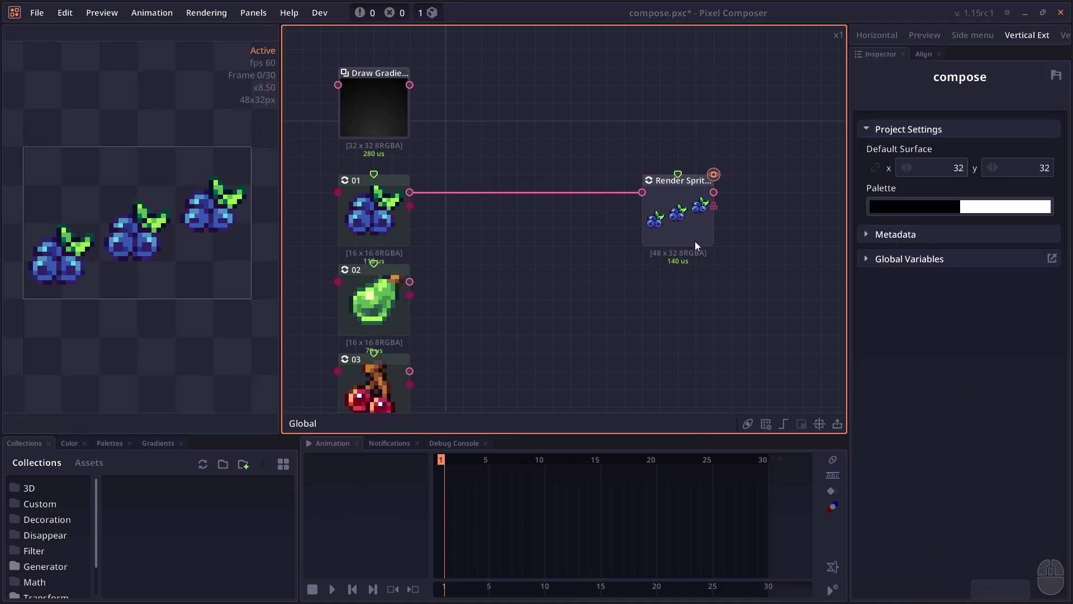
Remove the Move up node so image 01 feeds Render Spritesheet directly, reposition that node and execute it.
{"action": "left_click_drag", "start_coordinate": [694, 240], "coordinate": [615, 237]}
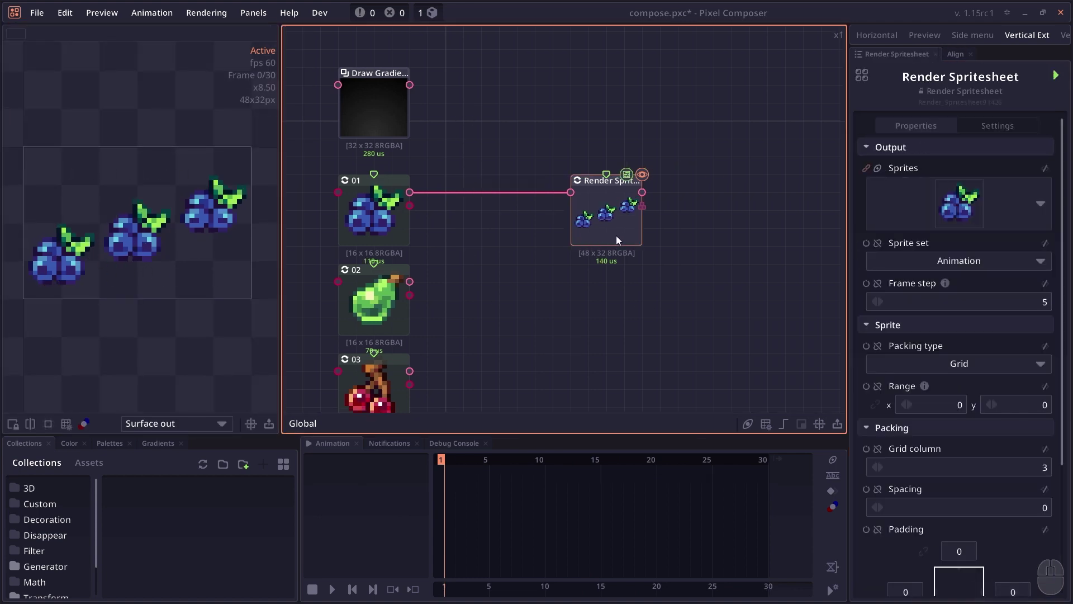
{"action": "left_click", "coordinate": [1053, 73]}
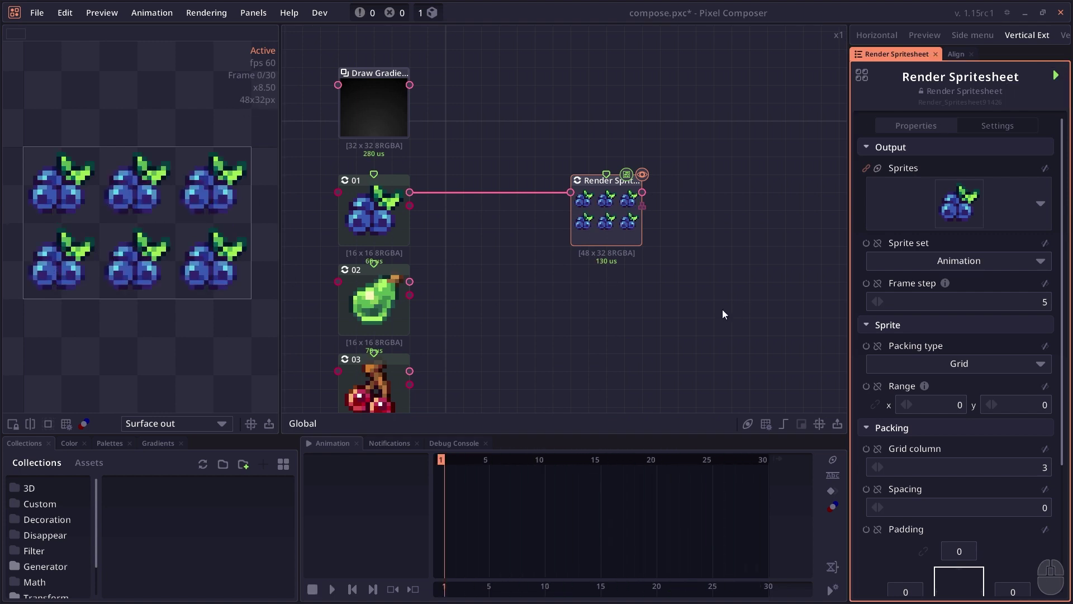
Set the spritesheet's spacing to 5 and execute the node.
{"action": "left_click", "coordinate": [945, 332]}
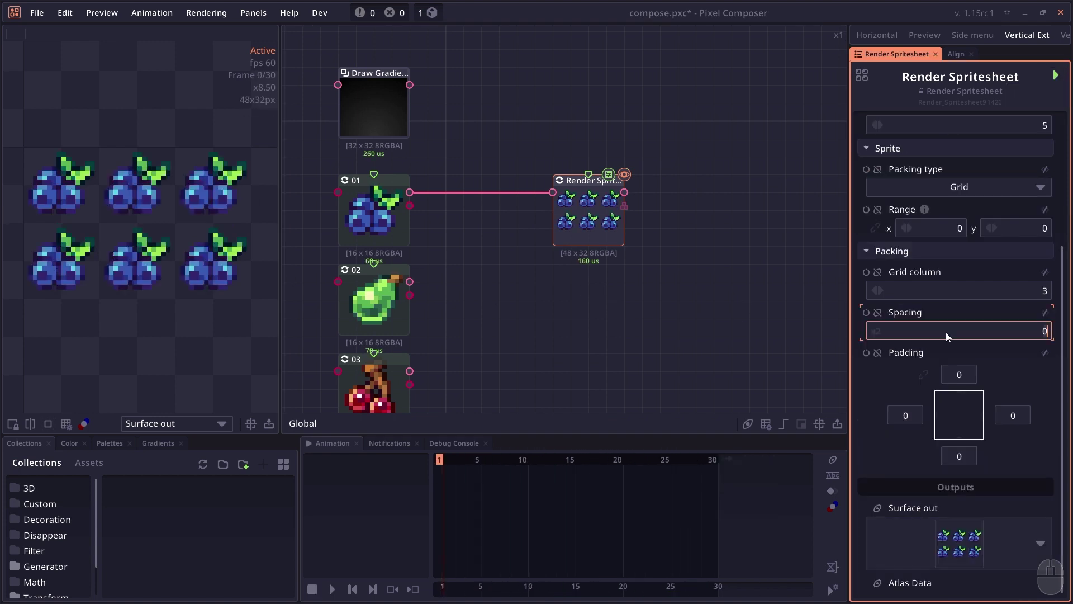
{"action": "type", "text": "5"}
{"action": "key", "text": "Return"}
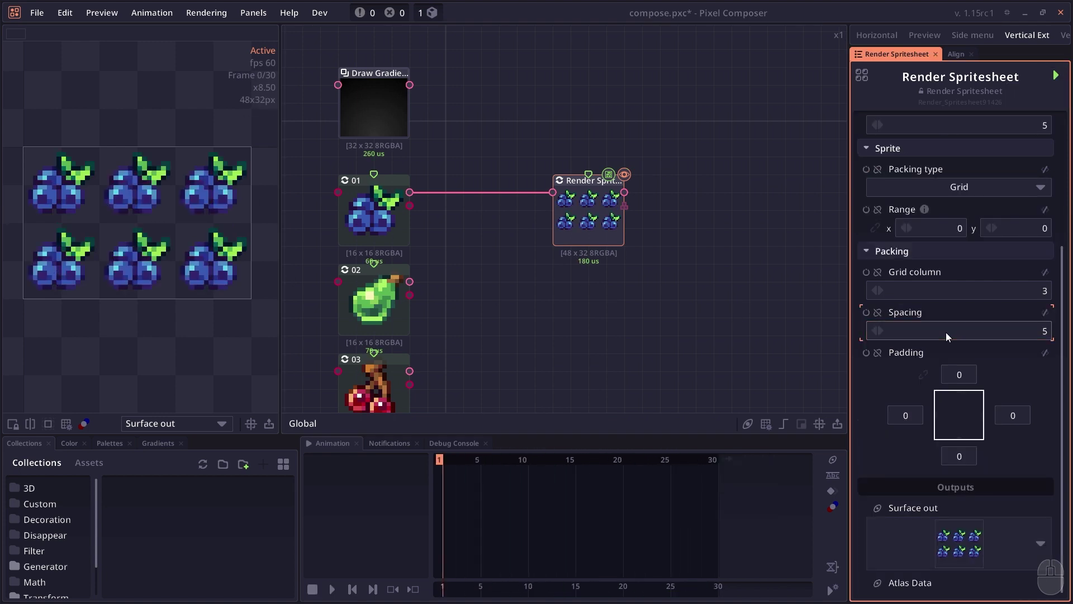
{"action": "left_click", "coordinate": [1055, 75]}
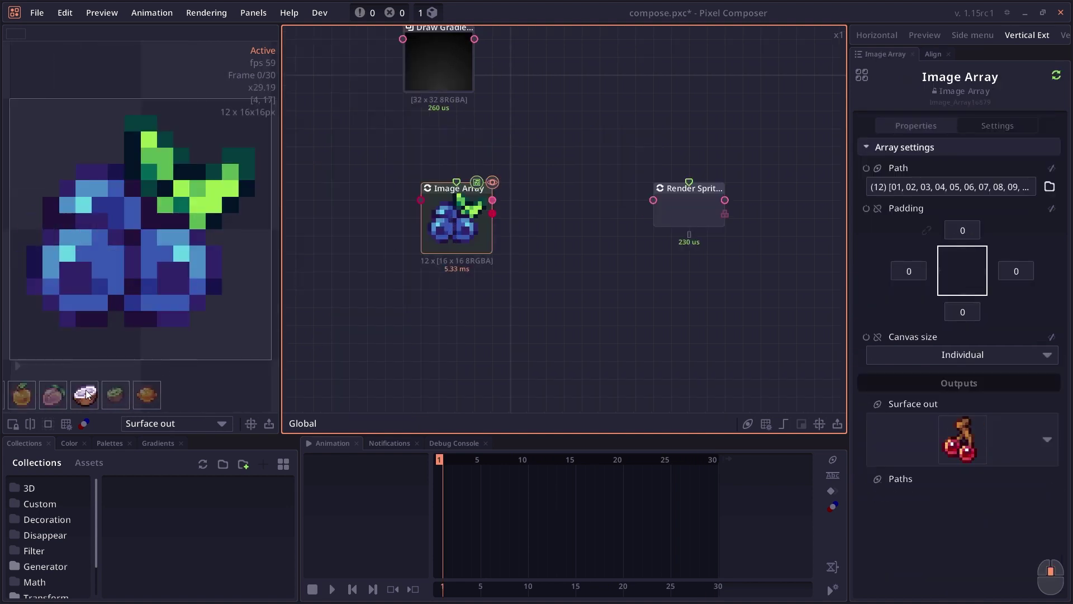
Connect the fruit Image Array's surface output to the Render Spritesheet node, move that node closer and preview the sheet.
{"action": "scroll", "coordinate": [667, 260], "scroll_direction": "up", "scroll_amount": 1}
{"action": "left_click_drag", "start_coordinate": [456, 189], "coordinate": [649, 189]}
{"action": "left_click", "coordinate": [678, 225]}
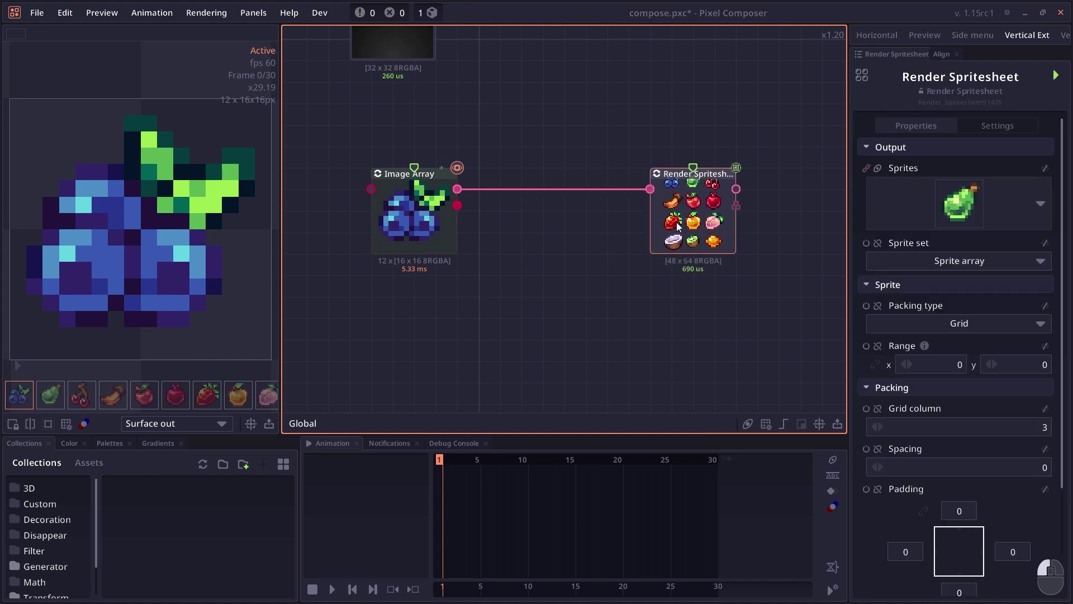
{"action": "left_click_drag", "start_coordinate": [677, 225], "coordinate": [613, 225]}
{"action": "scroll", "coordinate": [961, 335], "scroll_direction": "down", "scroll_amount": 2}
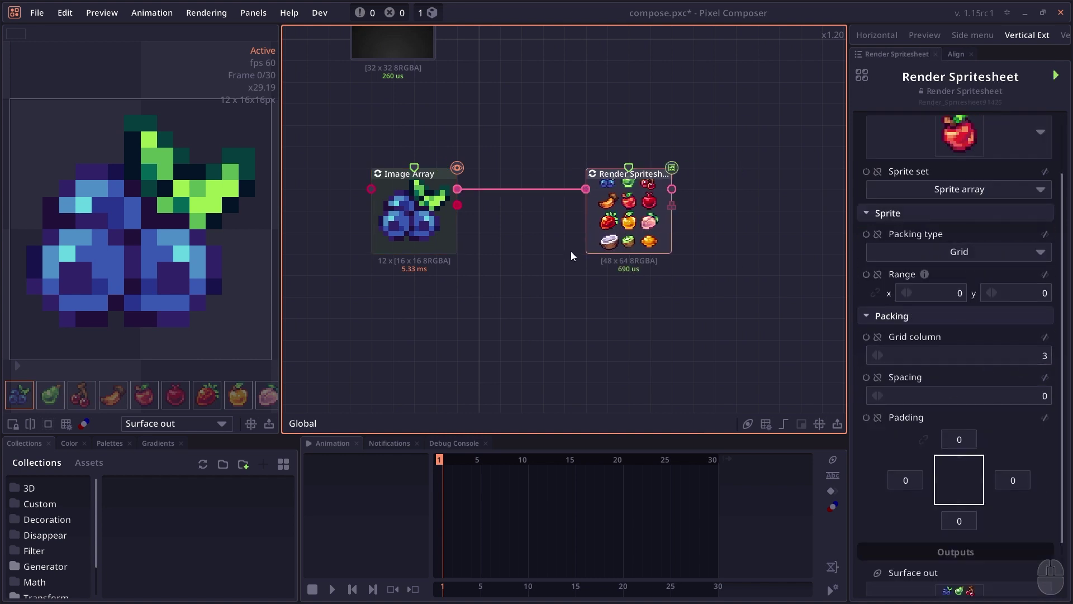
{"action": "double_click", "coordinate": [620, 223]}
{"action": "scroll", "coordinate": [168, 223], "scroll_direction": "down", "scroll_amount": 1}
{"action": "left_click_drag", "start_coordinate": [180, 195], "coordinate": [182, 205]}
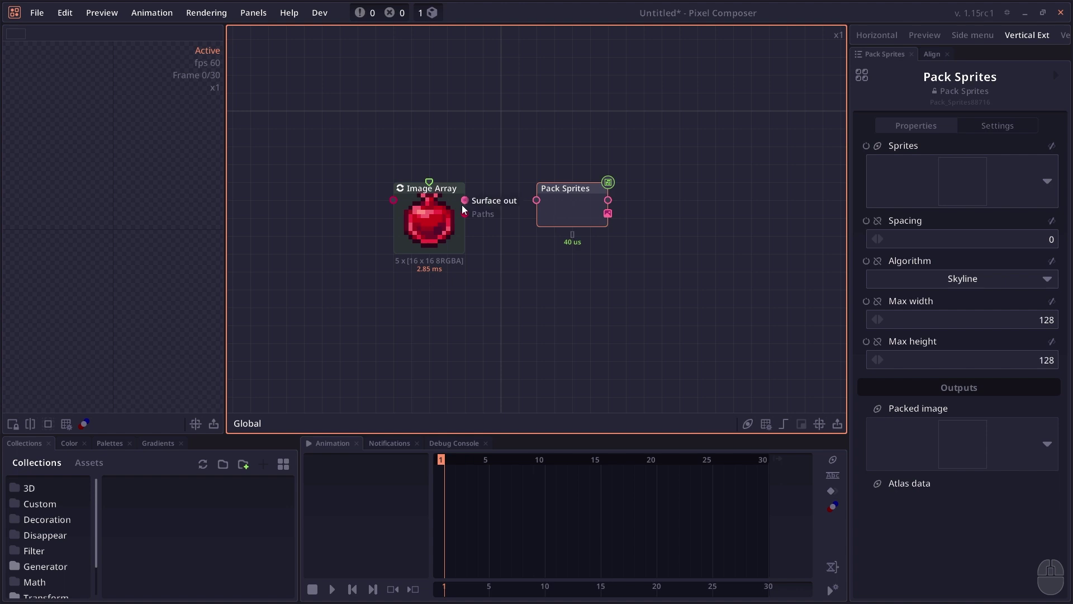
In the new project, connect the Image Array to the Pack Sprites node and set its max width and max height to 64.
{"action": "left_click_drag", "start_coordinate": [462, 204], "coordinate": [535, 200]}
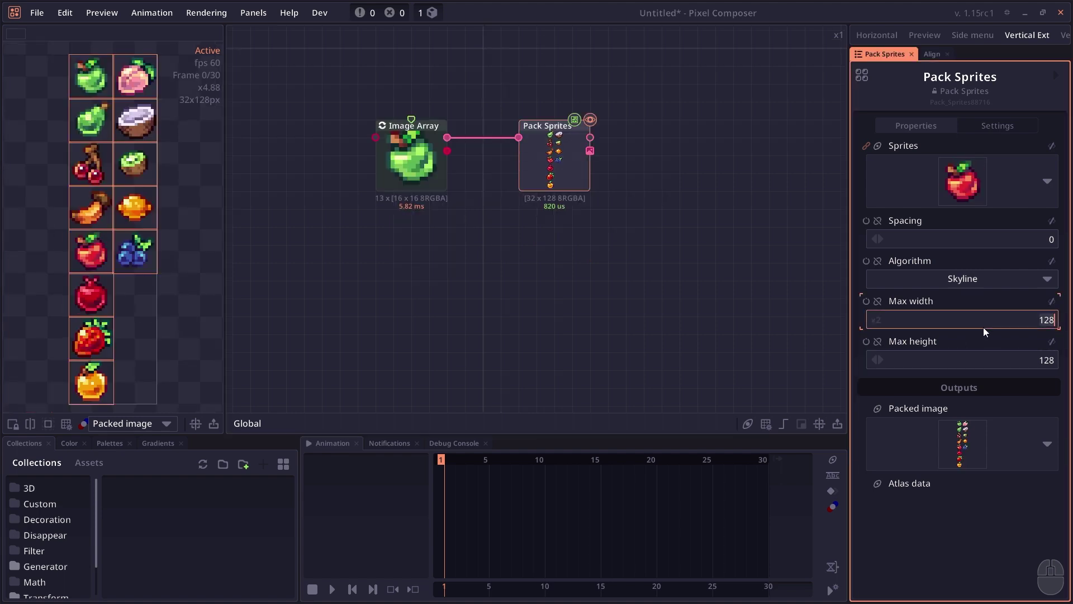
{"action": "type", "text": "64"}
{"action": "key", "text": "Tab"}
{"action": "type", "text": "64"}
{"action": "key", "text": "Return"}
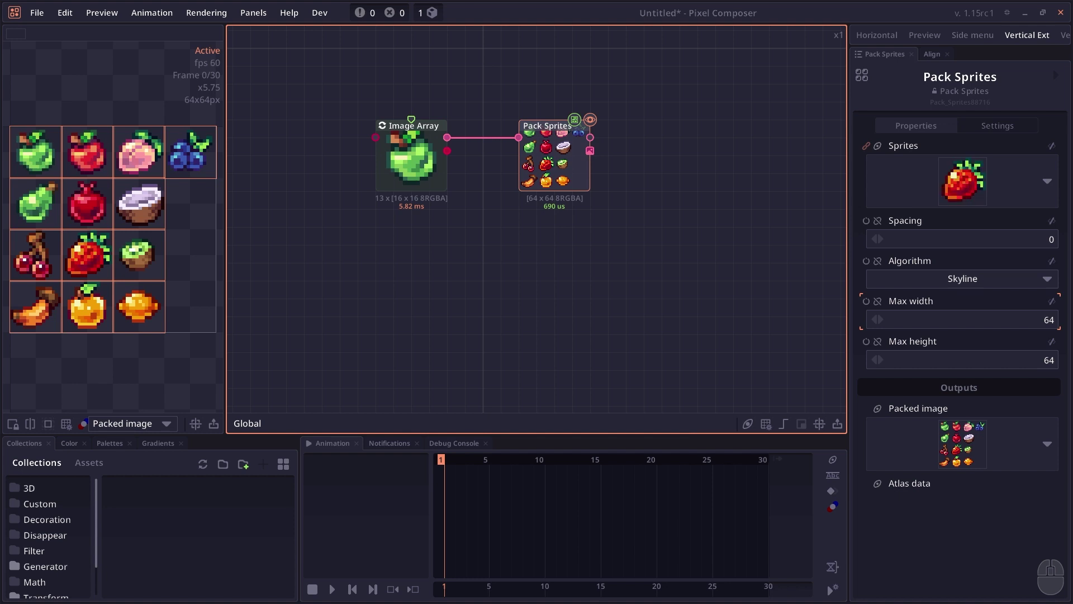
Place the second Image Array, starting with Wood Bridge, below the fruit array and preview several of its images.
{"action": "left_click_drag", "start_coordinate": [554, 308], "coordinate": [400, 276]}
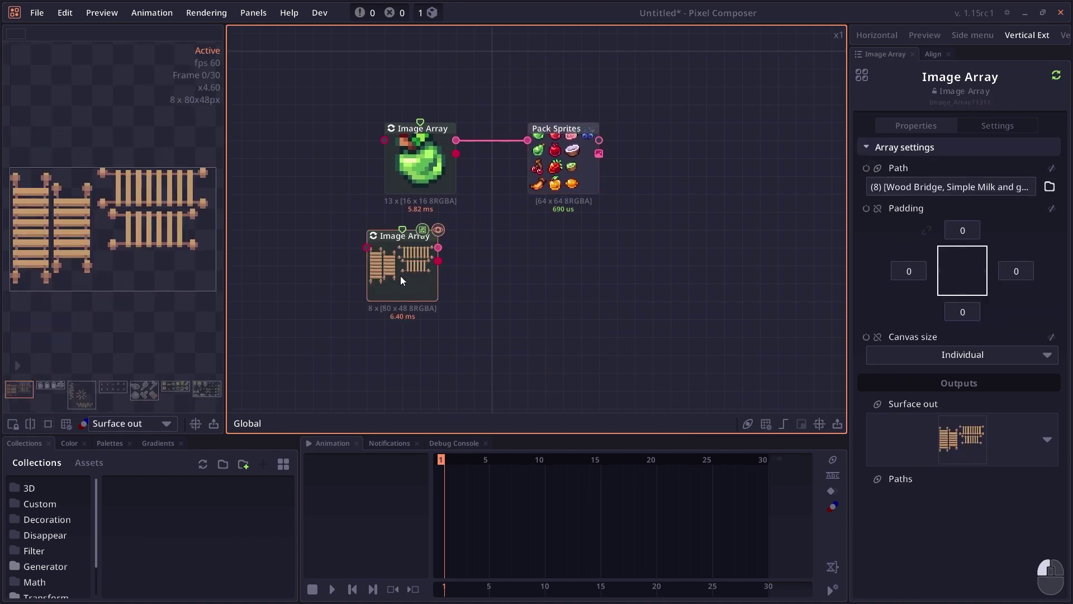
{"action": "left_click", "coordinate": [43, 385]}
{"action": "left_click", "coordinate": [82, 396]}
{"action": "scroll", "coordinate": [82, 393], "scroll_direction": "down", "scroll_amount": 2}
{"action": "left_click", "coordinate": [59, 388]}
{"action": "left_click", "coordinate": [102, 387]}
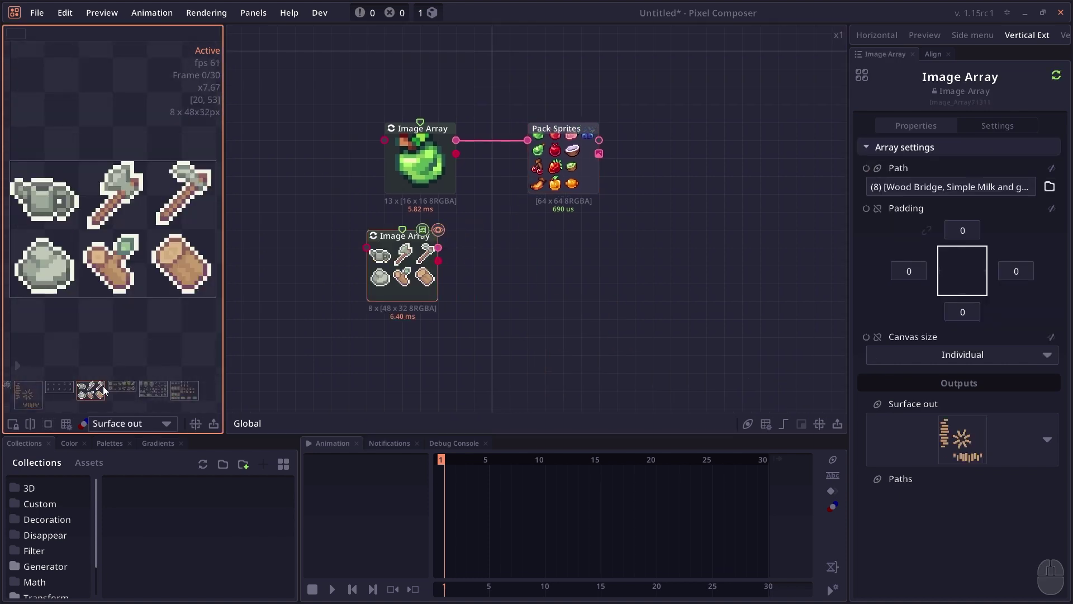
{"action": "left_click", "coordinate": [127, 386]}
{"action": "left_click", "coordinate": [182, 390]}
Connect the second Image Array to Pack Sprites in place of the fruit array and open the notifications.
{"action": "left_click_drag", "start_coordinate": [426, 261], "coordinate": [561, 169]}
{"action": "left_click", "coordinate": [388, 13]}
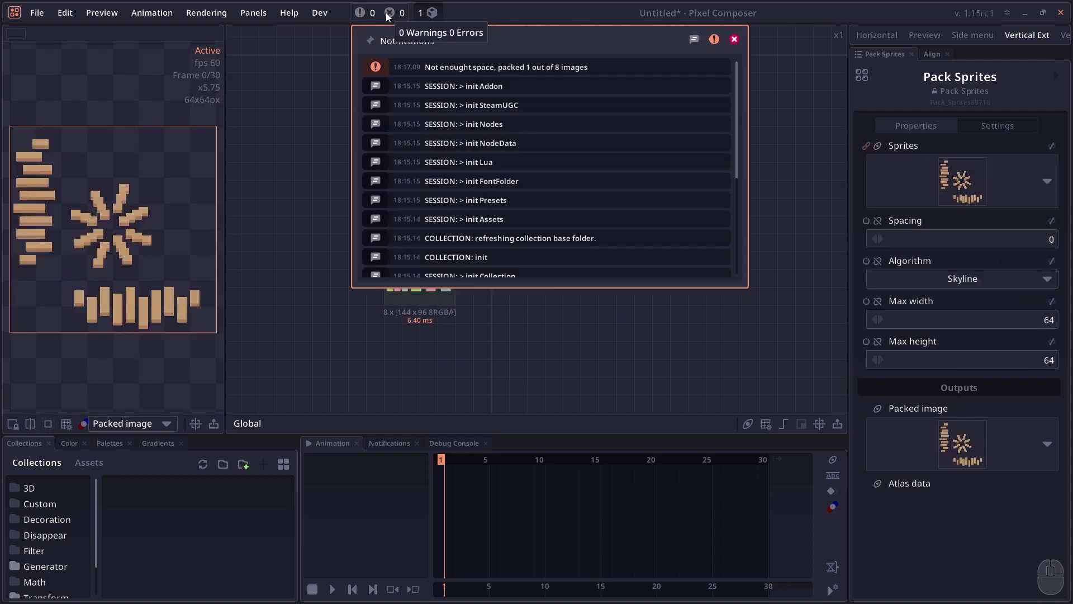
Close the notifications and preview several images of the second Image Array.
{"action": "key", "text": "Escape"}
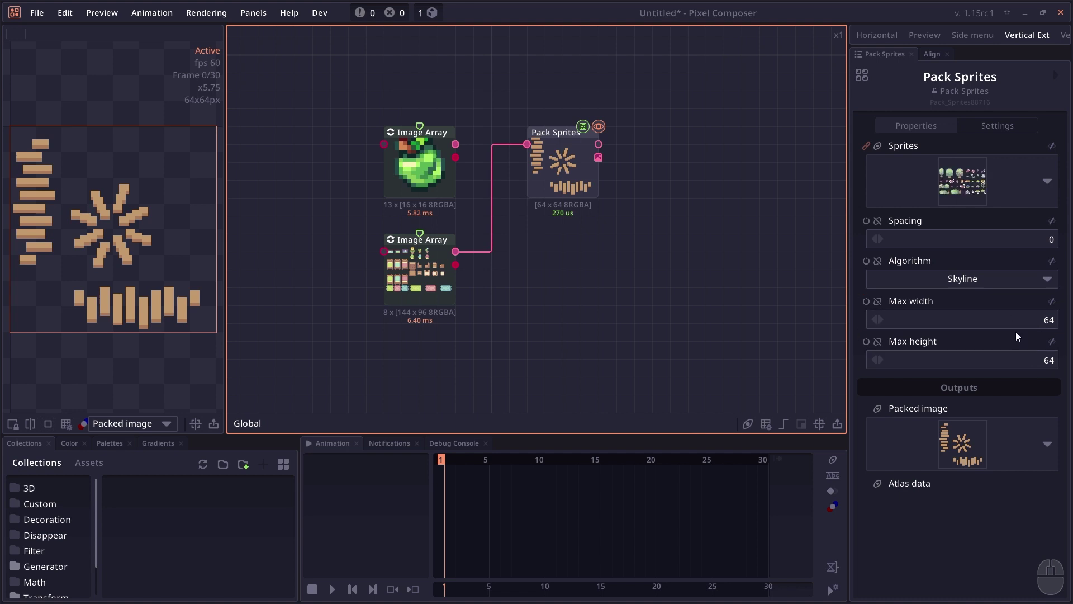
{"action": "left_click", "coordinate": [399, 285]}
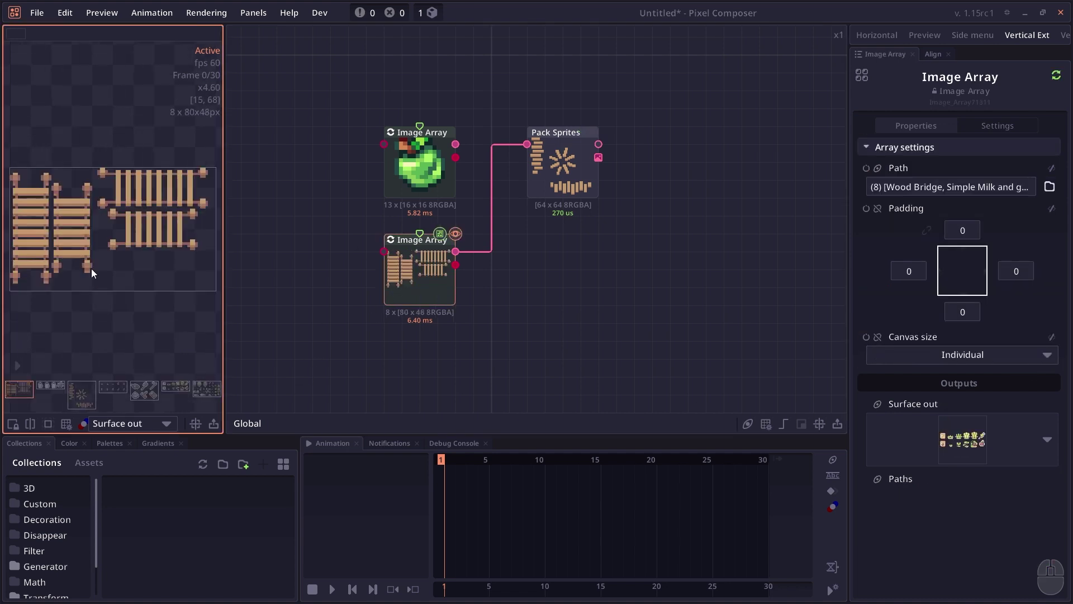
{"action": "left_click", "coordinate": [50, 386]}
{"action": "left_click", "coordinate": [121, 388]}
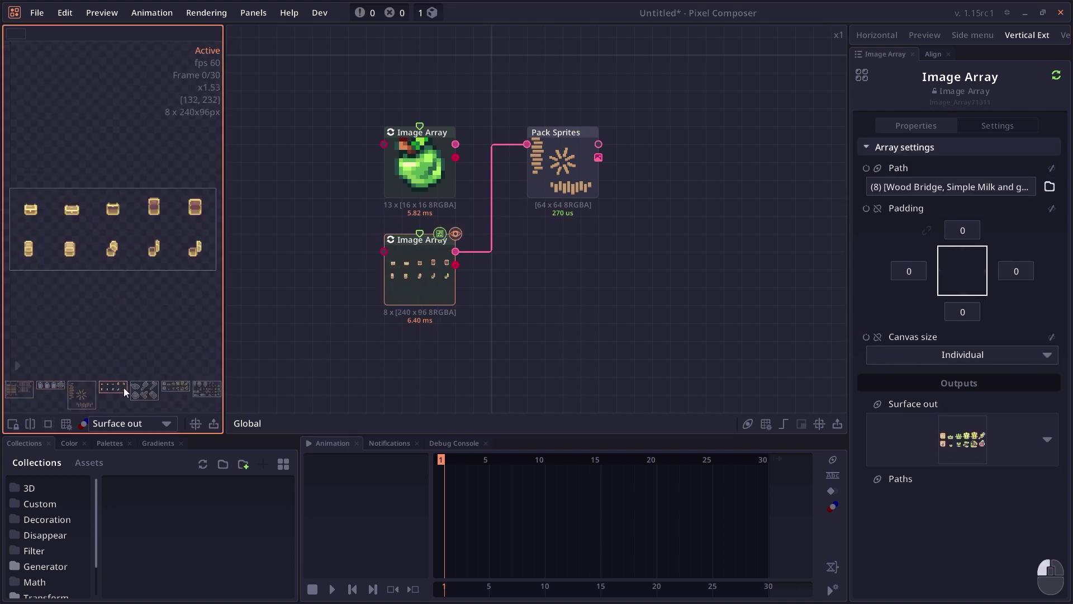
{"action": "left_click", "coordinate": [78, 398]}
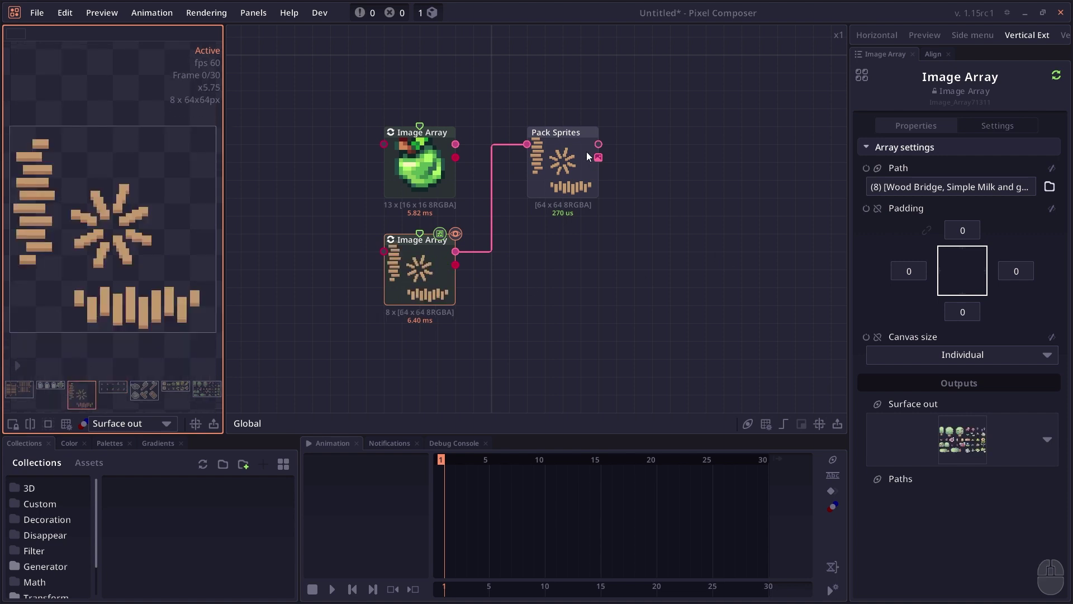
Set the Pack Sprites node's max width and max height to 128 and preview the packed image.
{"action": "left_click", "coordinate": [561, 183]}
{"action": "left_click", "coordinate": [962, 321]}
{"action": "type", "text": "128"}
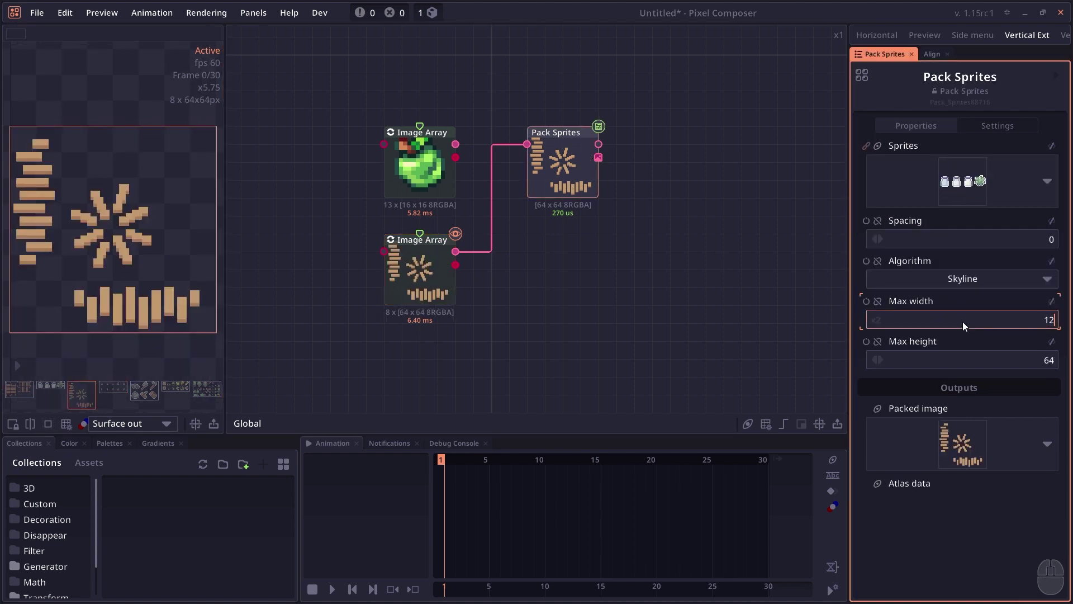
{"action": "key", "text": "Return"}
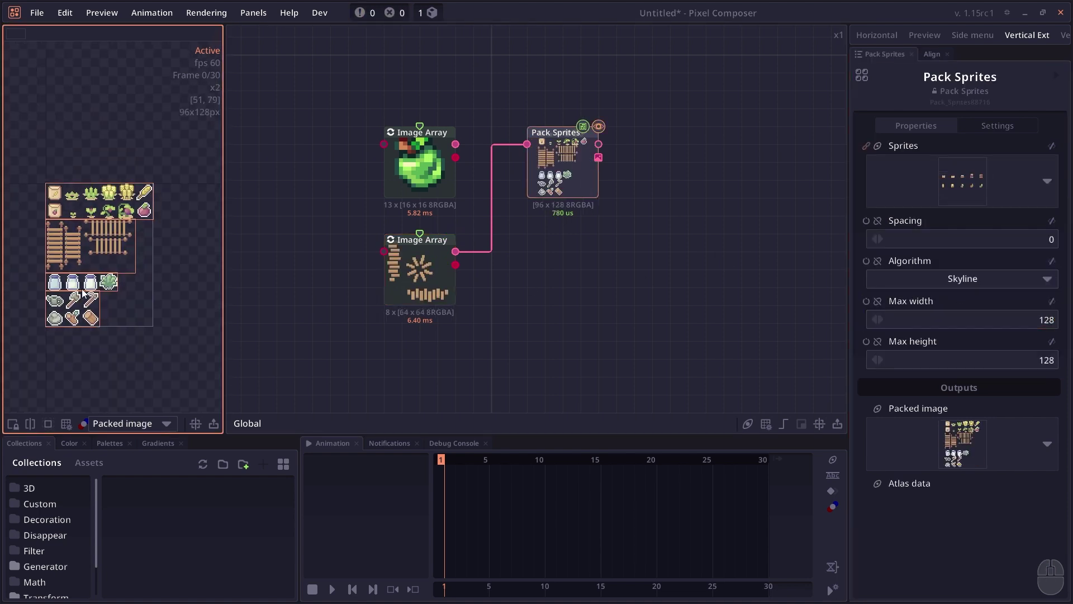
{"action": "scroll", "coordinate": [114, 260], "scroll_direction": "up", "scroll_amount": 2}
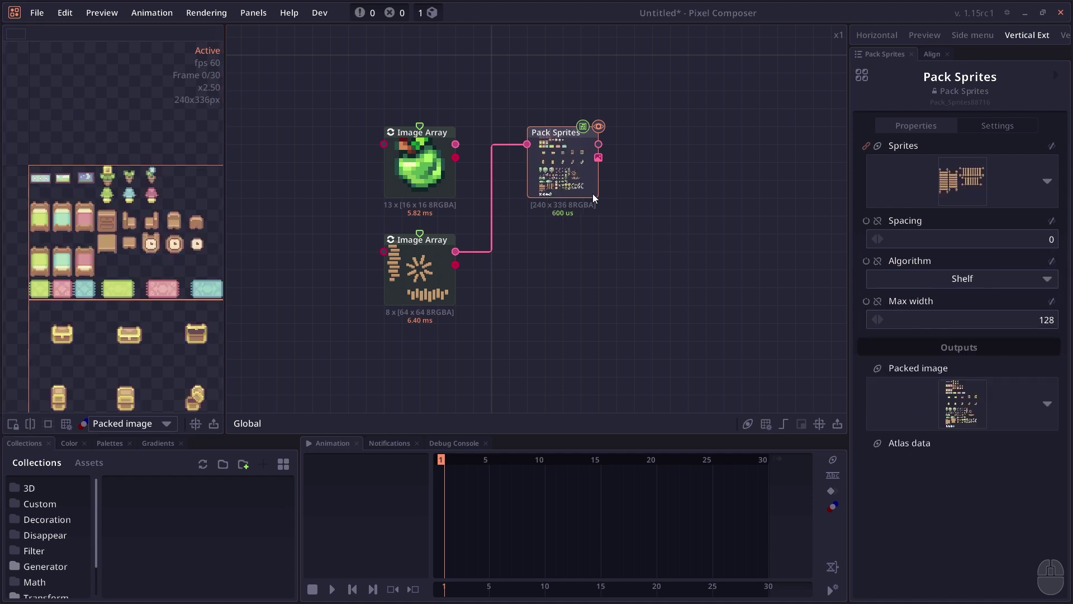
Set the Pack Sprites algorithm to Best fit and clear all nodes from the graph.
{"action": "left_click", "coordinate": [593, 195]}
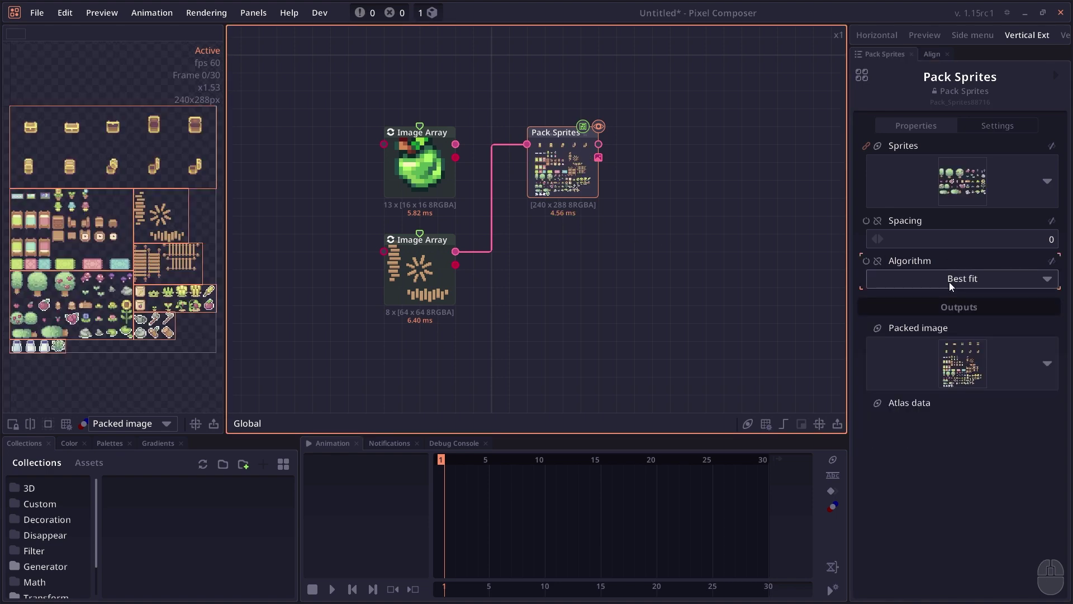
{"action": "left_click_drag", "start_coordinate": [536, 159], "coordinate": [553, 213]}
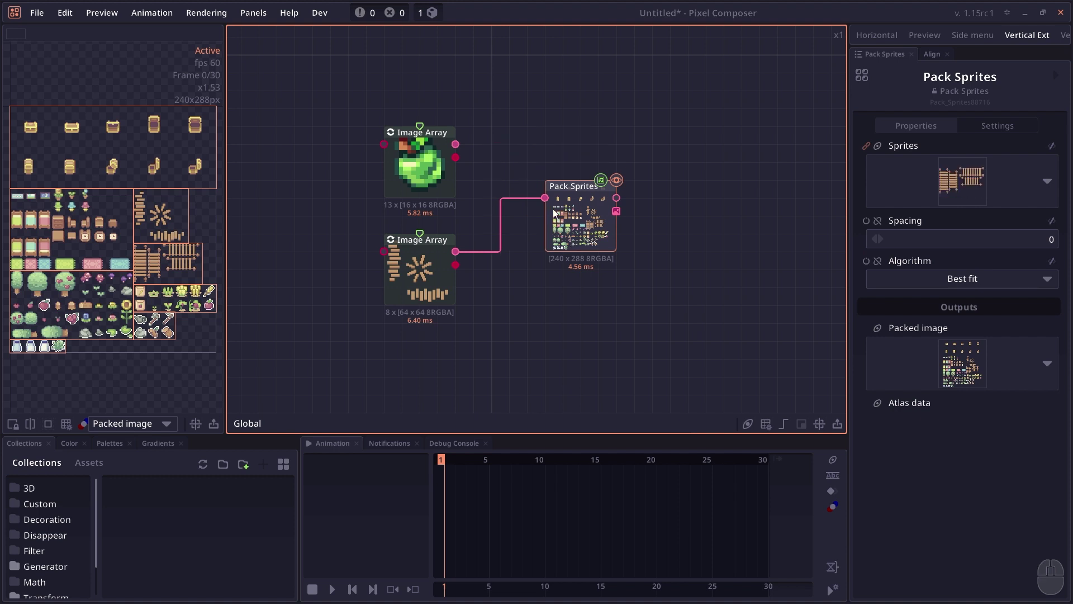
{"action": "key", "text": "ctrl+a"}
{"action": "key", "text": "Delete"}
Add a Camera node from the compose nodes and widen the preview area.
{"action": "right_click", "coordinate": [464, 162]}
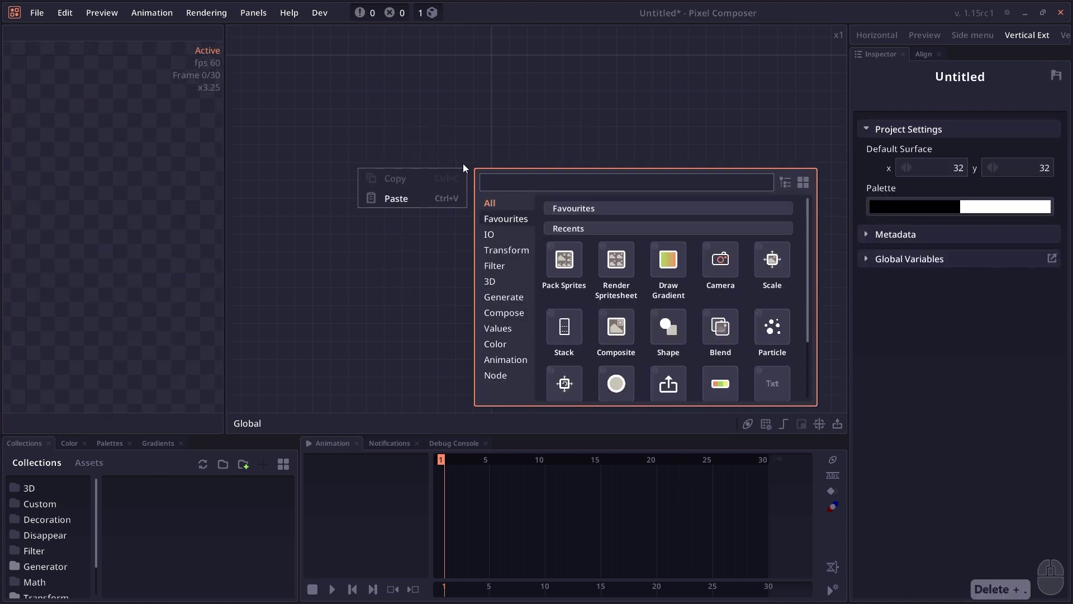
{"action": "left_click", "coordinate": [500, 315]}
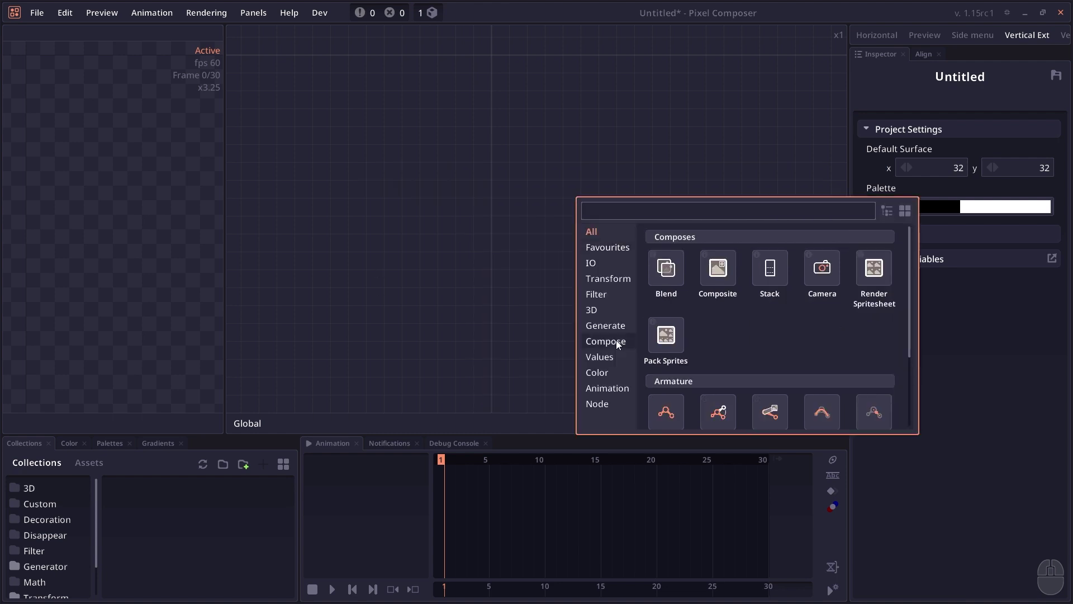
{"action": "left_click", "coordinate": [823, 277]}
{"action": "left_click_drag", "start_coordinate": [606, 229], "coordinate": [585, 174]}
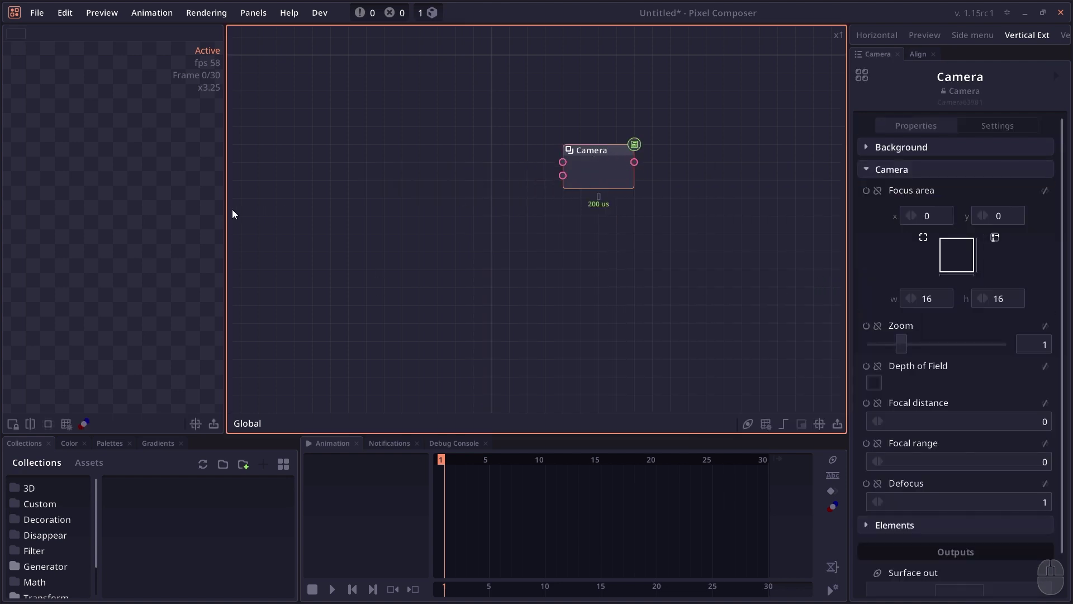
{"action": "left_click_drag", "start_coordinate": [228, 211], "coordinate": [444, 204]}
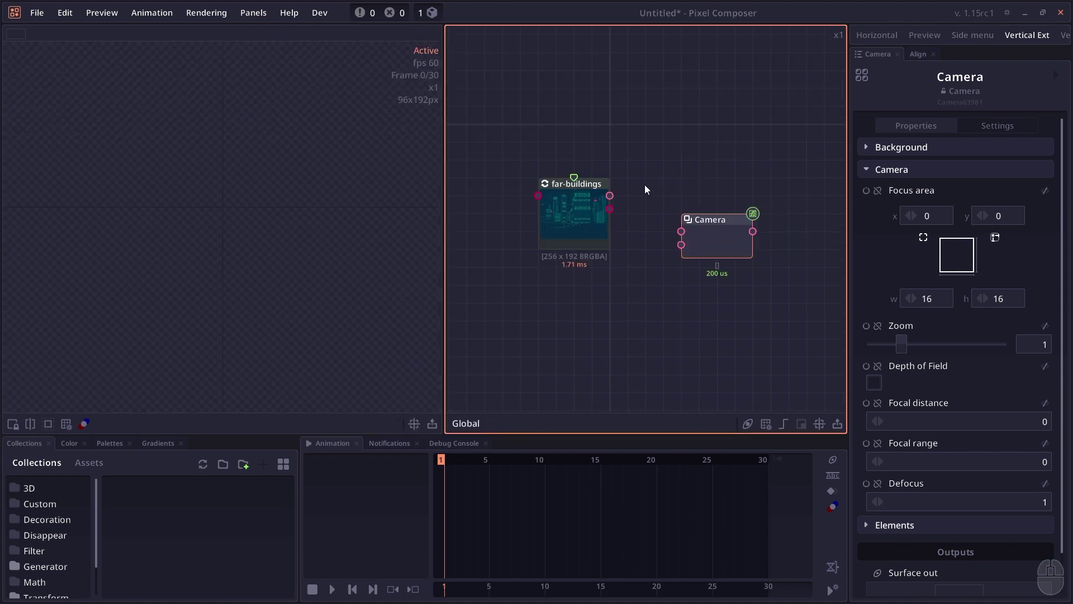
Stack the far-buildings, back-buildings and foreground images beside the Camera node and connect far-buildings to its background input.
{"action": "left_click", "coordinate": [586, 196]}
{"action": "left_click_drag", "start_coordinate": [585, 196], "coordinate": [575, 157]}
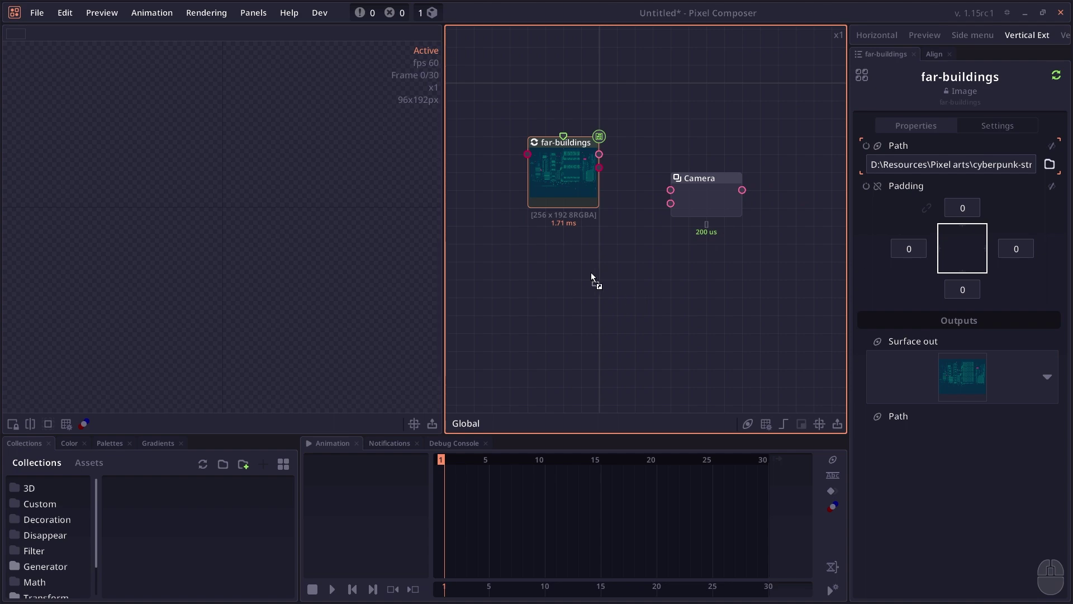
{"action": "left_click_drag", "start_coordinate": [591, 276], "coordinate": [552, 294]}
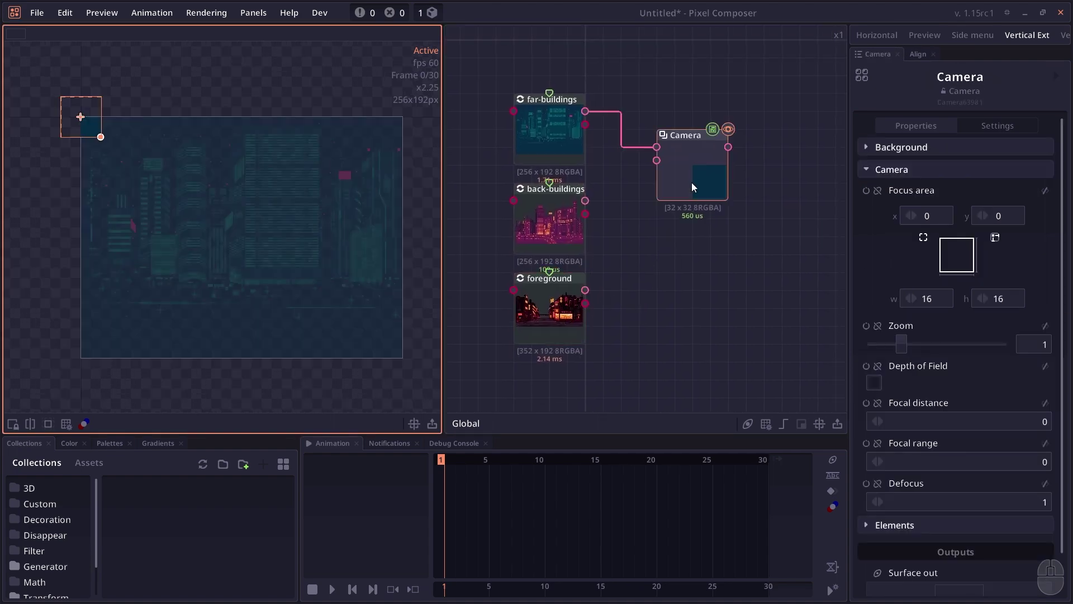
{"action": "double_click", "coordinate": [700, 182]}
Resize the camera's focus area to w 128, h 96 and place it at about x 193, y 96.
{"action": "scroll", "coordinate": [169, 245], "scroll_direction": "down", "scroll_amount": 4}
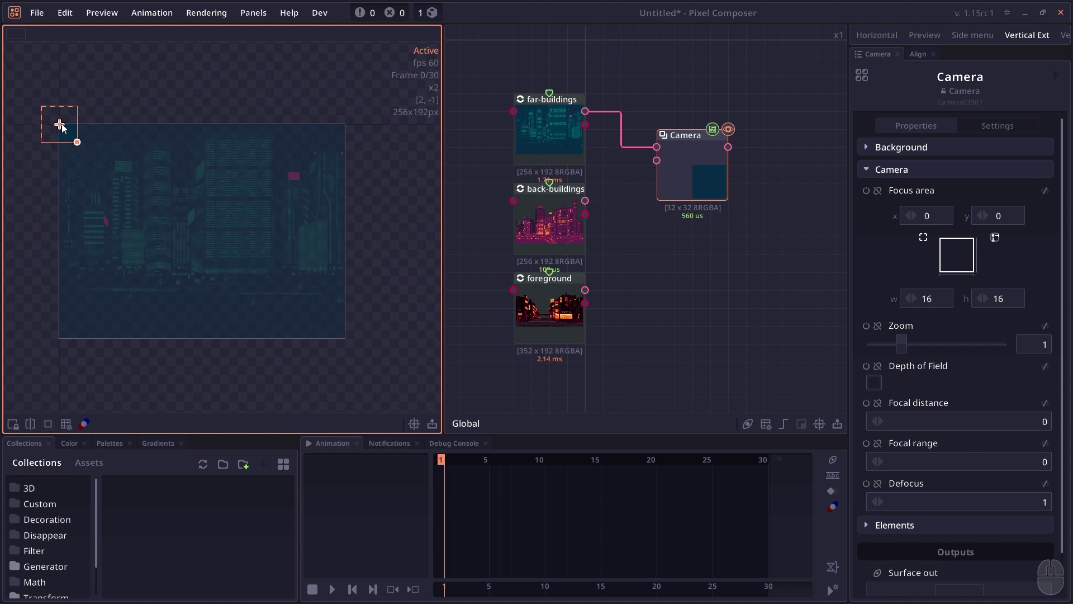
{"action": "left_click_drag", "start_coordinate": [61, 127], "coordinate": [271, 277]}
{"action": "left_click_drag", "start_coordinate": [193, 244], "coordinate": [214, 211]}
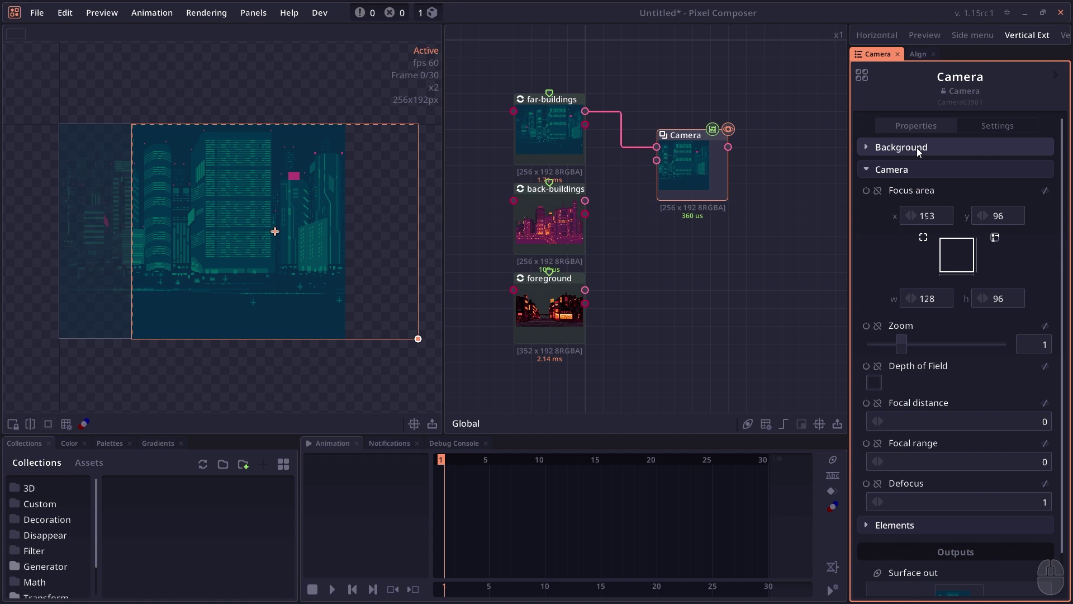
Set the camera background's oversample mode to Repeat X and shift the focus area horizontally to a lower x.
{"action": "left_click", "coordinate": [916, 148]}
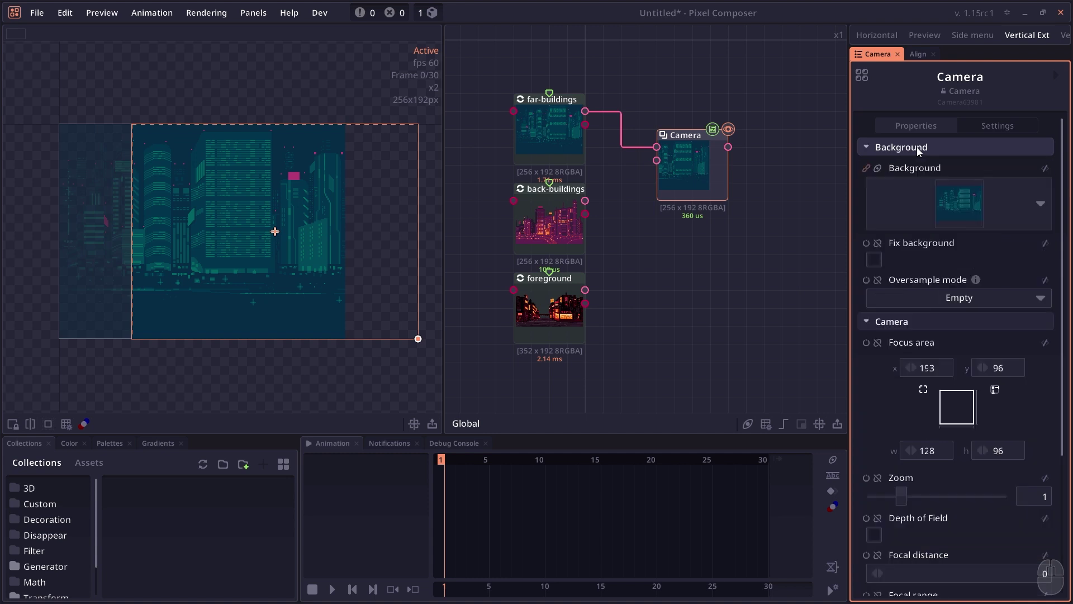
{"action": "left_click", "coordinate": [901, 295]}
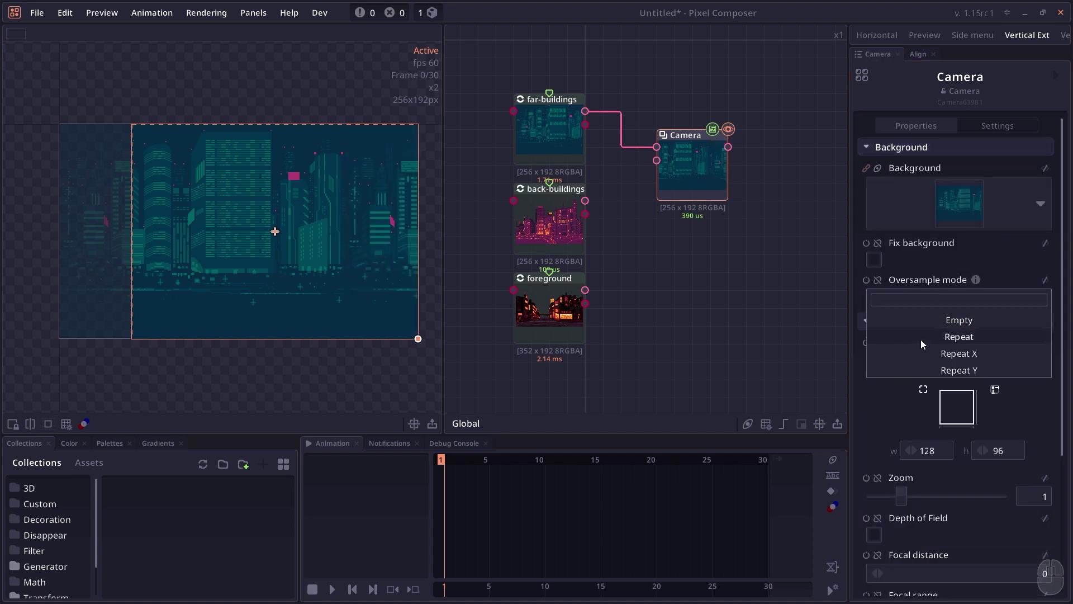
{"action": "left_click", "coordinate": [927, 355]}
{"action": "left_click", "coordinate": [916, 147]}
{"action": "left_click_drag", "start_coordinate": [922, 215], "coordinate": [820, 221]}
Connect back-buildings to the Camera node as Element 0 and set its oversample to Repeat.
{"action": "left_click_drag", "start_coordinate": [702, 185], "coordinate": [719, 202]}
{"action": "left_click_drag", "start_coordinate": [585, 201], "coordinate": [674, 178]}
{"action": "left_click", "coordinate": [922, 480]}
{"action": "scroll", "coordinate": [922, 480], "scroll_direction": "down", "scroll_amount": 5}
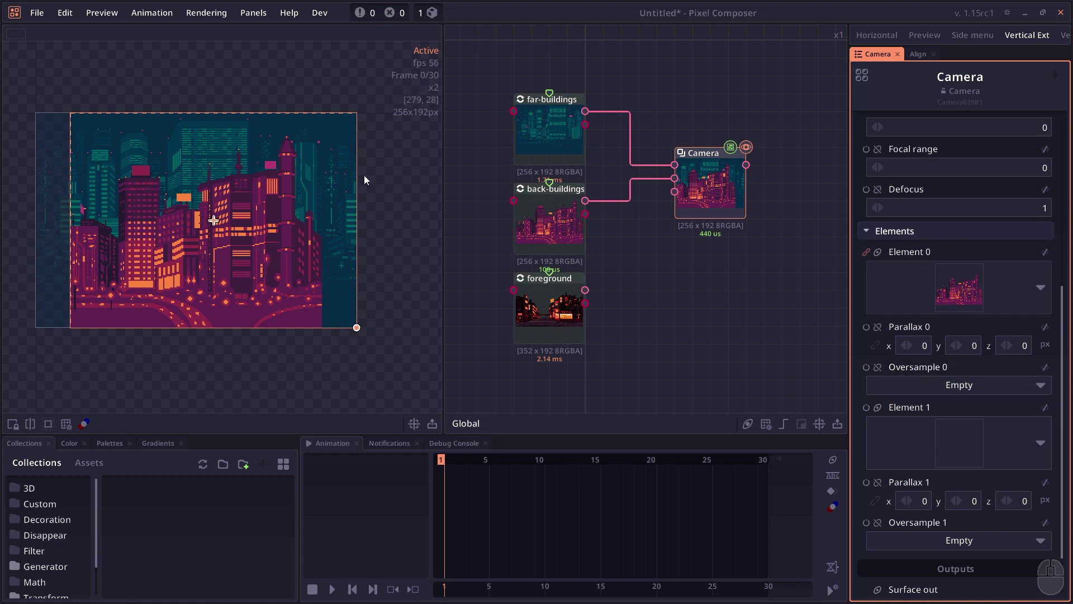
{"action": "left_click", "coordinate": [983, 386]}
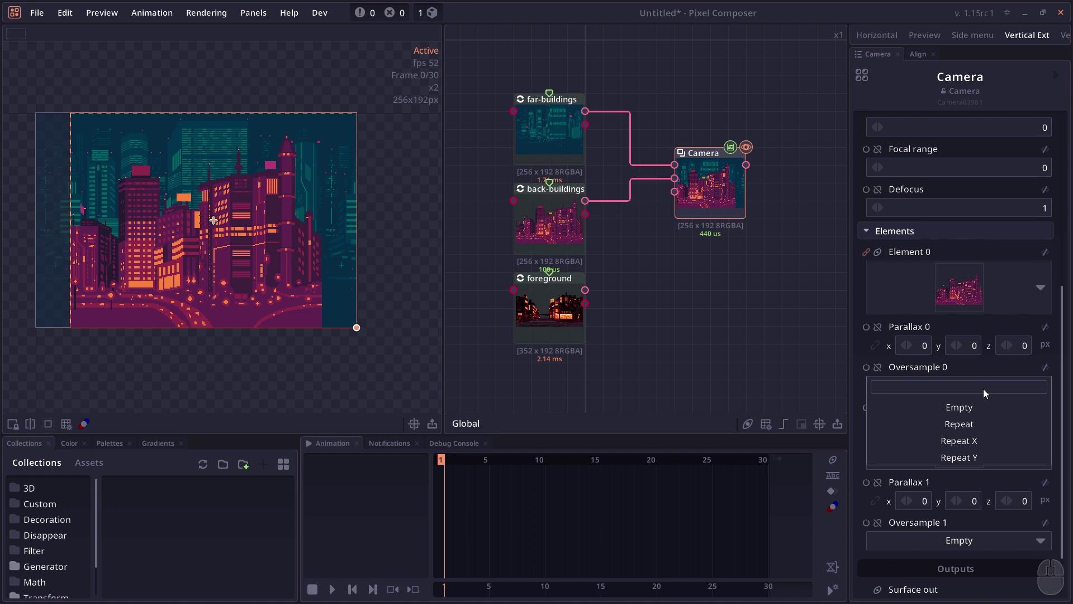
{"action": "left_click", "coordinate": [971, 429]}
{"action": "mouse_move", "coordinate": [927, 209]}
{"action": "left_mouse_down"}
{"action": "mouse_move", "coordinate": [992, 208]}
{"action": "mouse_move", "coordinate": [836, 205]}
{"action": "mouse_move", "coordinate": [900, 205]}
{"action": "mouse_move", "coordinate": [927, 188]}
{"action": "left_mouse_up"}
Set Element 0's parallax to x 1 and z 1.
{"action": "scroll", "coordinate": [954, 195], "scroll_direction": "down", "scroll_amount": 4}
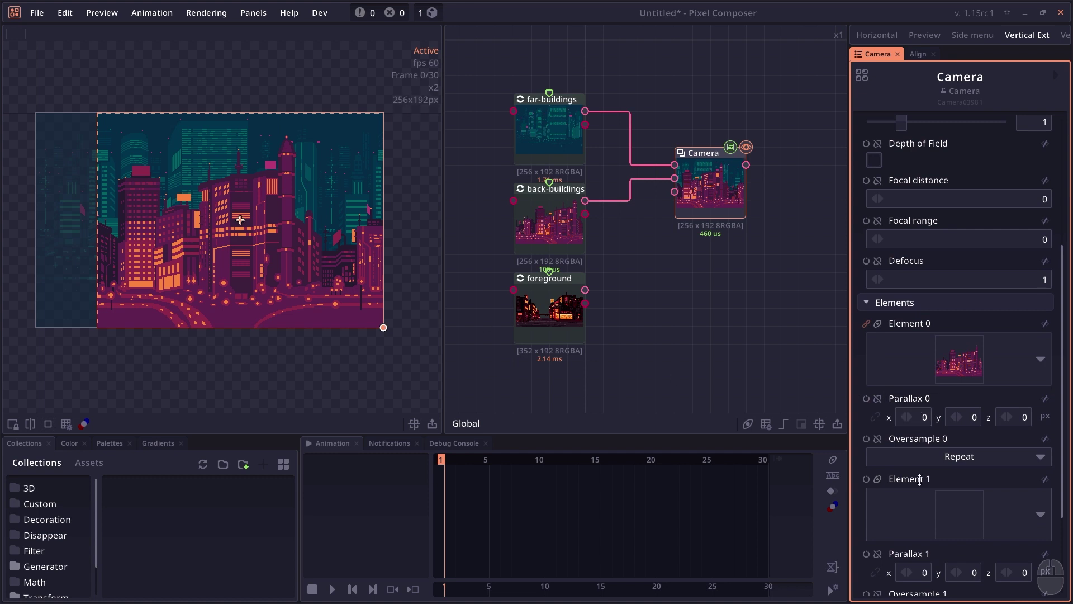
{"action": "left_click", "coordinate": [917, 419]}
{"action": "type", "text": "1"}
{"action": "key", "text": "Return"}
{"action": "type", "text": "1"}
{"action": "key", "text": "Return"}
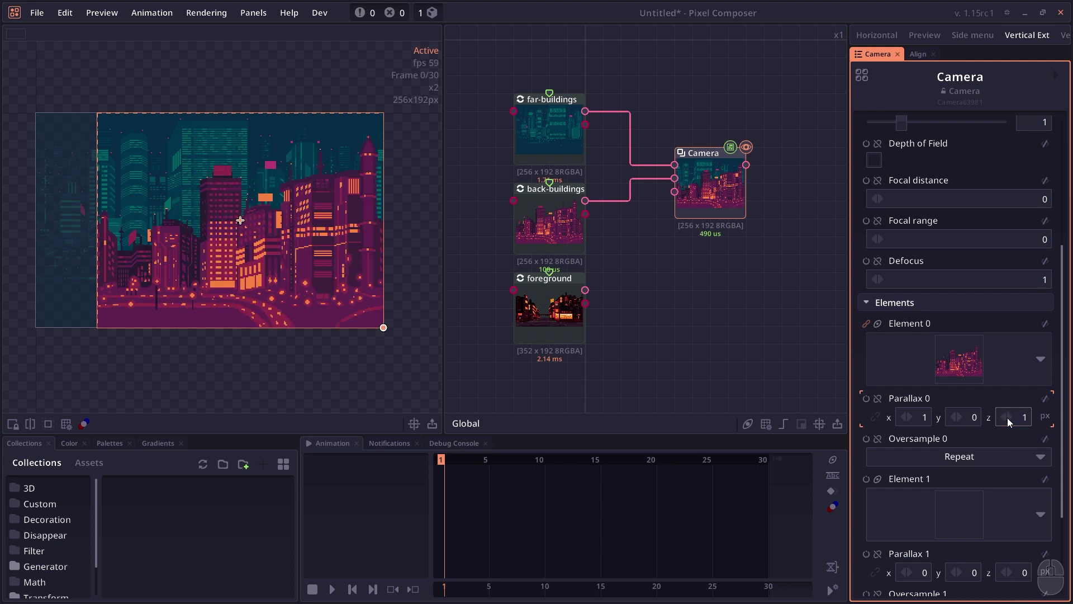
Shift the focus area to x 97 and connect the foreground image as Element 1 with Repeat X oversampling.
{"action": "scroll", "coordinate": [1007, 419], "scroll_direction": "up", "scroll_amount": 5}
{"action": "left_click_drag", "start_coordinate": [934, 210], "coordinate": [840, 206]}
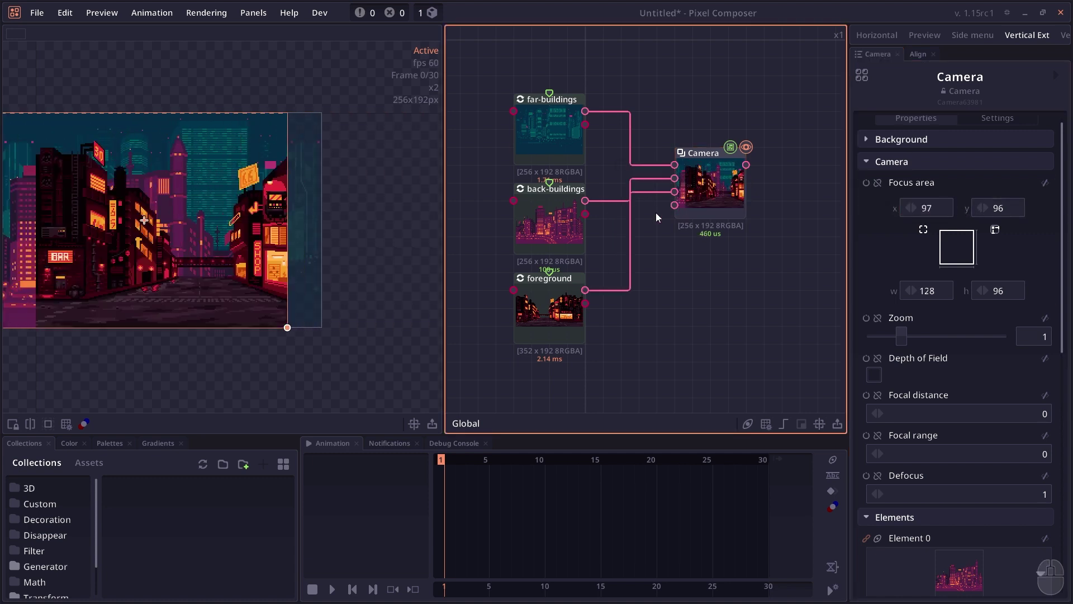
{"action": "scroll", "coordinate": [940, 364], "scroll_direction": "down", "scroll_amount": 10}
{"action": "left_click", "coordinate": [940, 362]}
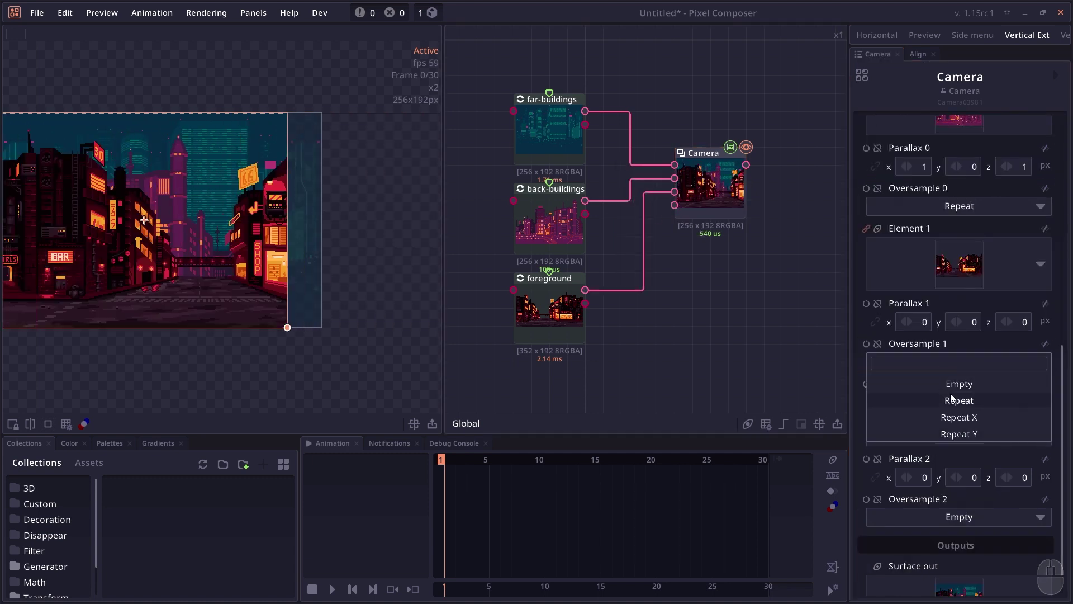
{"action": "left_click", "coordinate": [957, 417]}
Set Element 1's parallax to x 1 and z 1, and Element 0's parallax x to 0.5.
{"action": "left_click", "coordinate": [915, 322]}
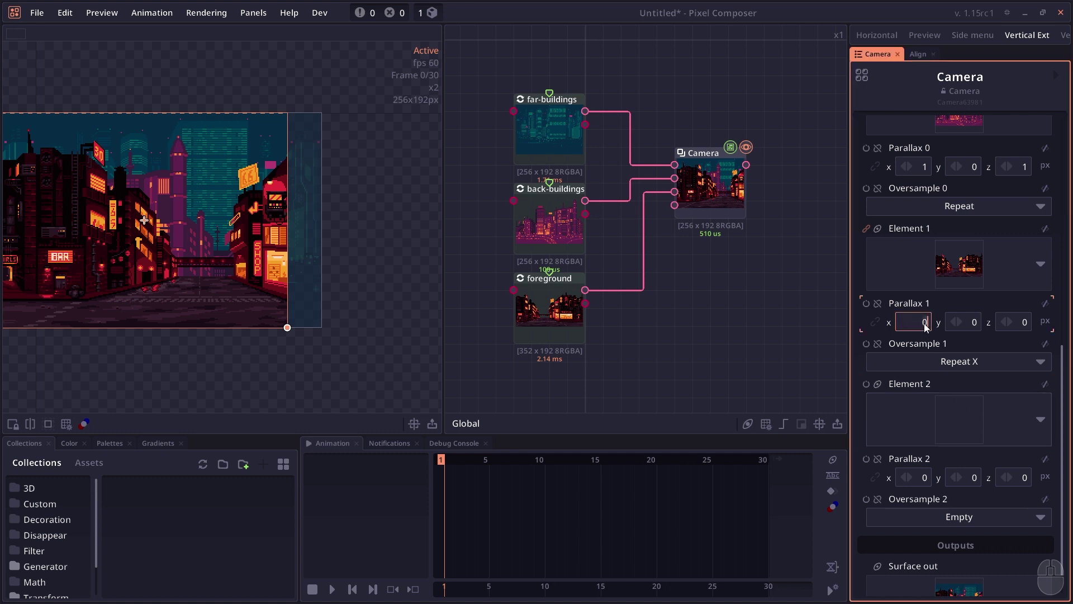
{"action": "type", "text": "1"}
{"action": "left_click", "coordinate": [923, 172]}
{"action": "type", "text": "0.5"}
{"action": "key", "text": "Return"}
{"action": "type", "text": "1"}
{"action": "key", "text": "Return"}
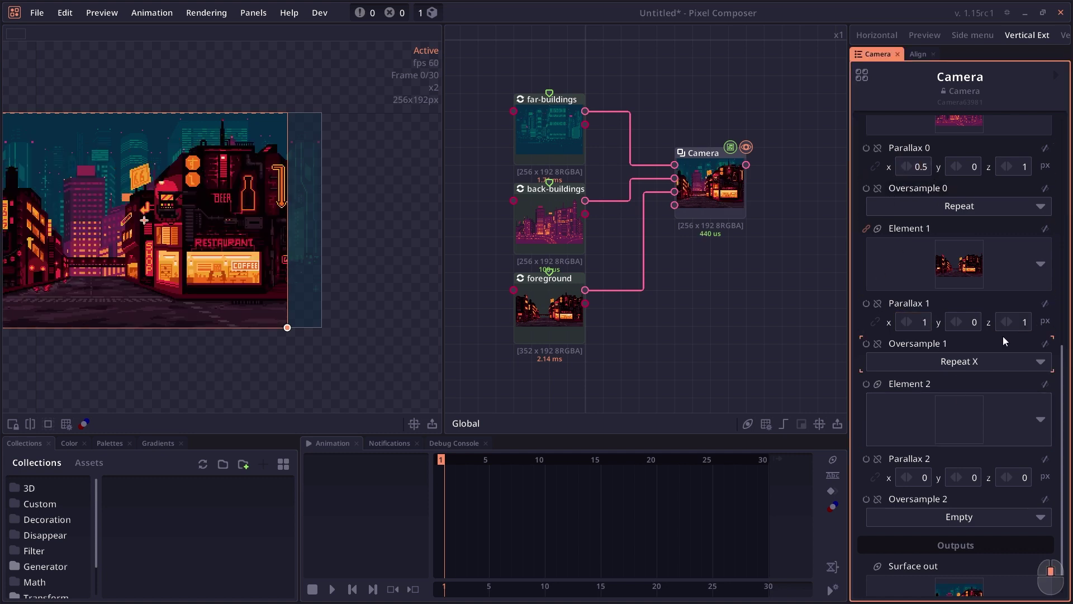
Shift the focus area to x 168 and try a lower camera zoom.
{"action": "scroll", "coordinate": [1003, 336], "scroll_direction": "up", "scroll_amount": 10}
{"action": "left_click_drag", "start_coordinate": [930, 217], "coordinate": [987, 221]}
{"action": "scroll", "coordinate": [959, 260], "scroll_direction": "down", "scroll_amount": 3}
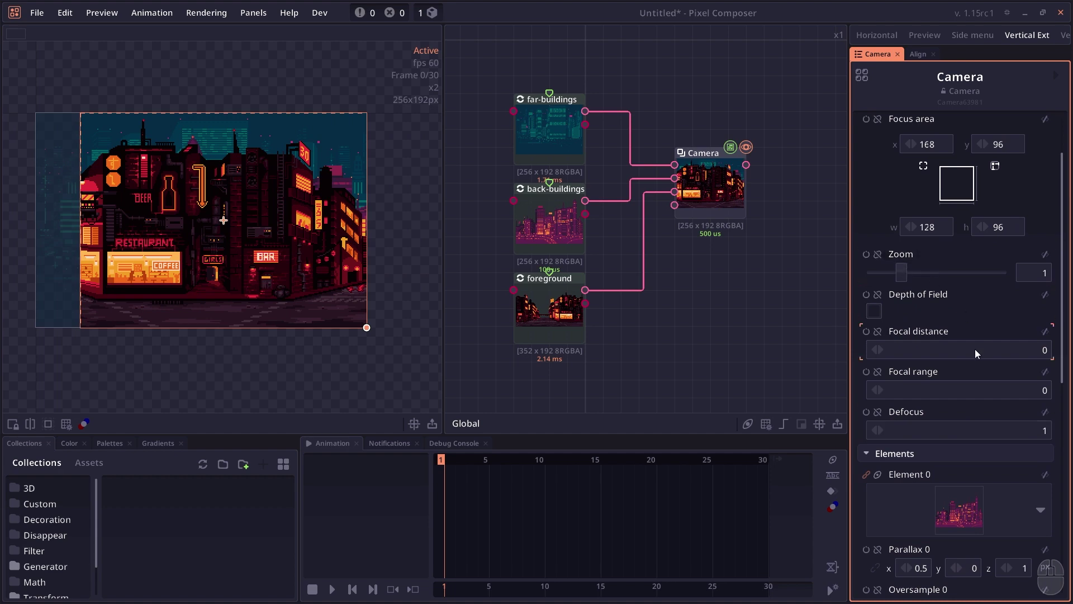
{"action": "mouse_move", "coordinate": [902, 268]}
{"action": "left_mouse_down"}
{"action": "mouse_move", "coordinate": [936, 270]}
{"action": "mouse_move", "coordinate": [881, 265]}
{"action": "left_mouse_up"}
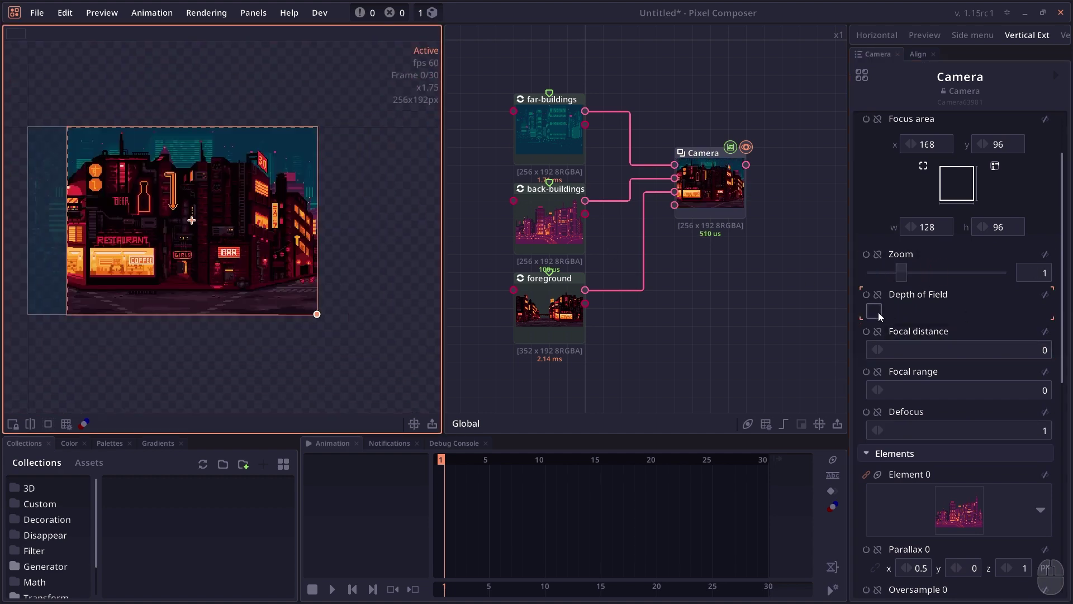
Enable depth of field on the Camera node and shift the focus area to x 238.
{"action": "left_click", "coordinate": [876, 311]}
{"action": "scroll", "coordinate": [914, 279], "scroll_direction": "up", "scroll_amount": 2}
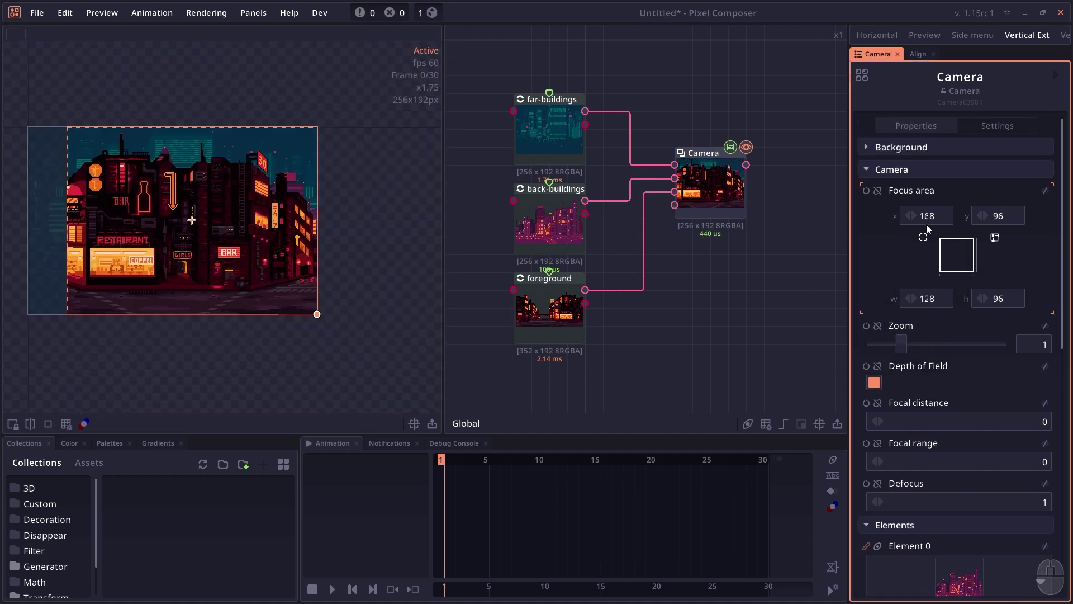
{"action": "left_click_drag", "start_coordinate": [926, 221], "coordinate": [966, 222]}
{"action": "scroll", "coordinate": [274, 258], "scroll_direction": "up", "scroll_amount": 1}
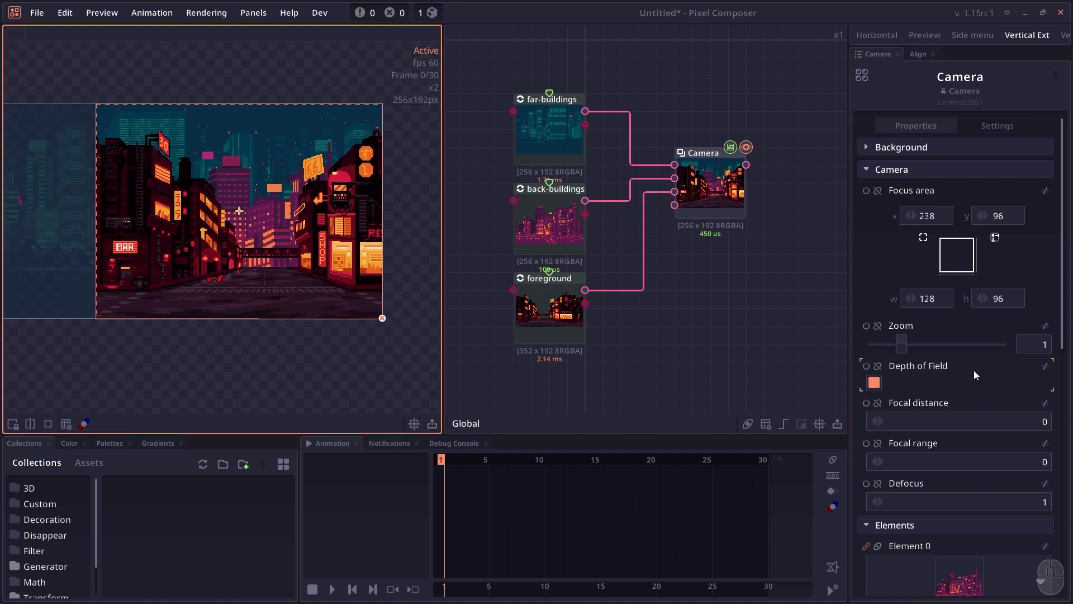
Set the camera's defocus to 16 and its focal distance to 0.74.
{"action": "left_click_drag", "start_coordinate": [915, 506], "coordinate": [999, 500]}
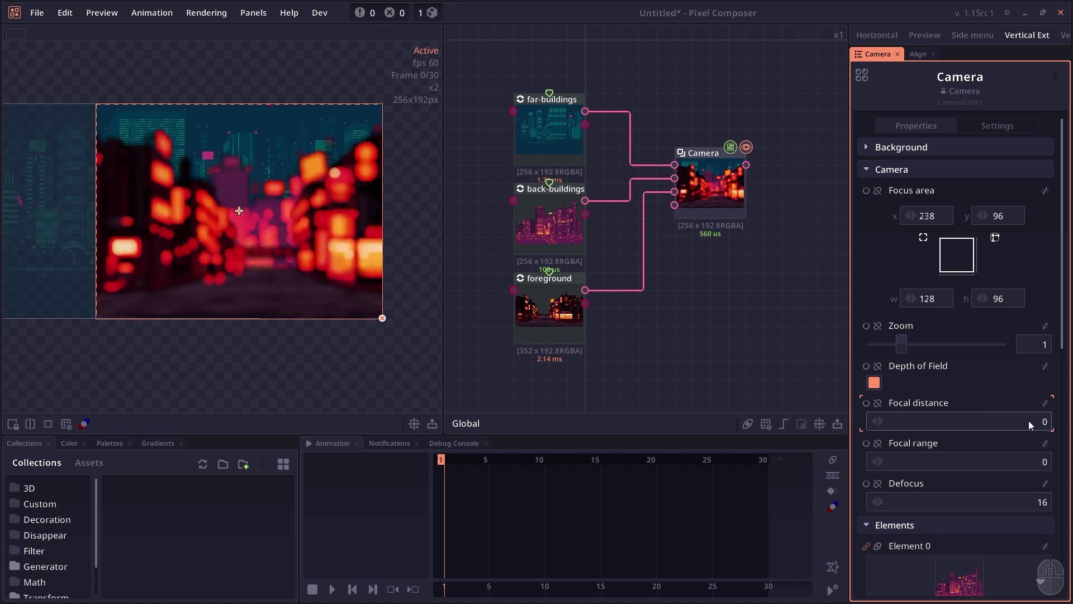
{"action": "left_click", "coordinate": [932, 148]}
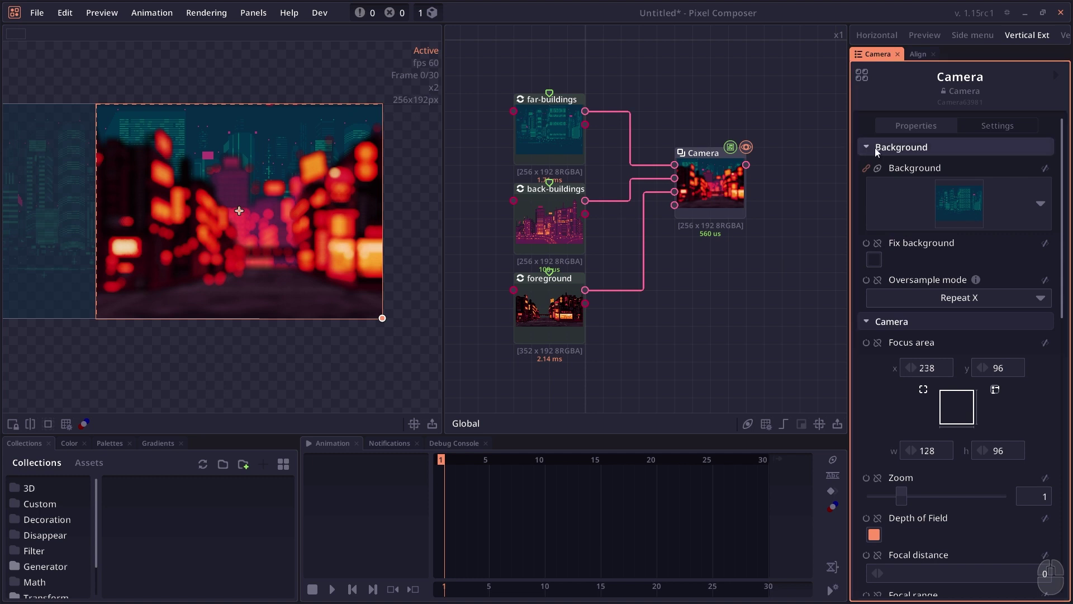
{"action": "left_click", "coordinate": [916, 147]}
{"action": "left_click", "coordinate": [922, 419]}
{"action": "key", "text": "alt"}
{"action": "type", "text": ".74"}
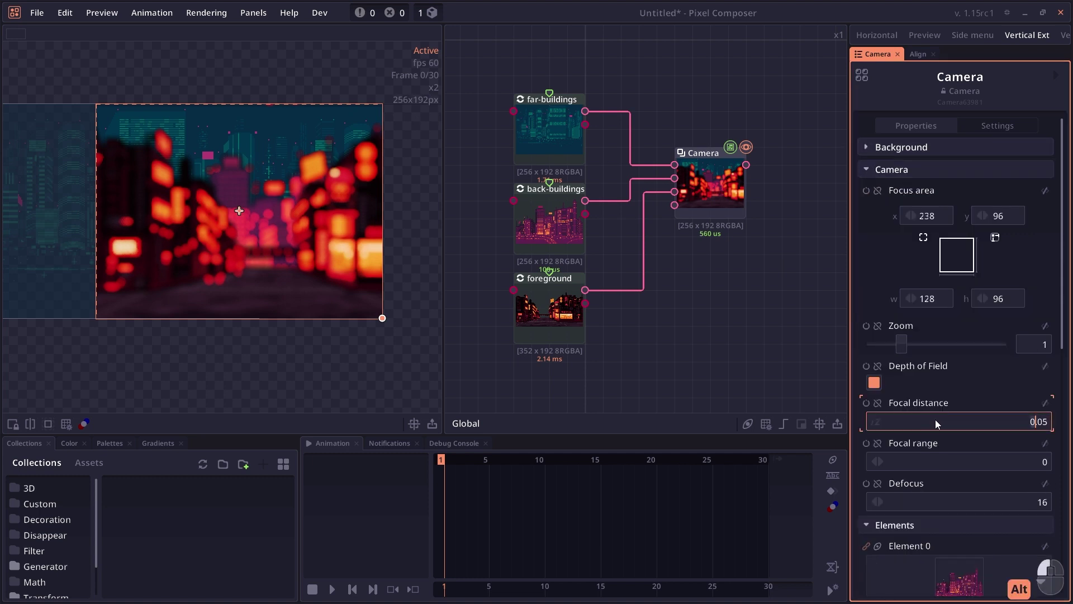
{"action": "key", "text": "Return"}
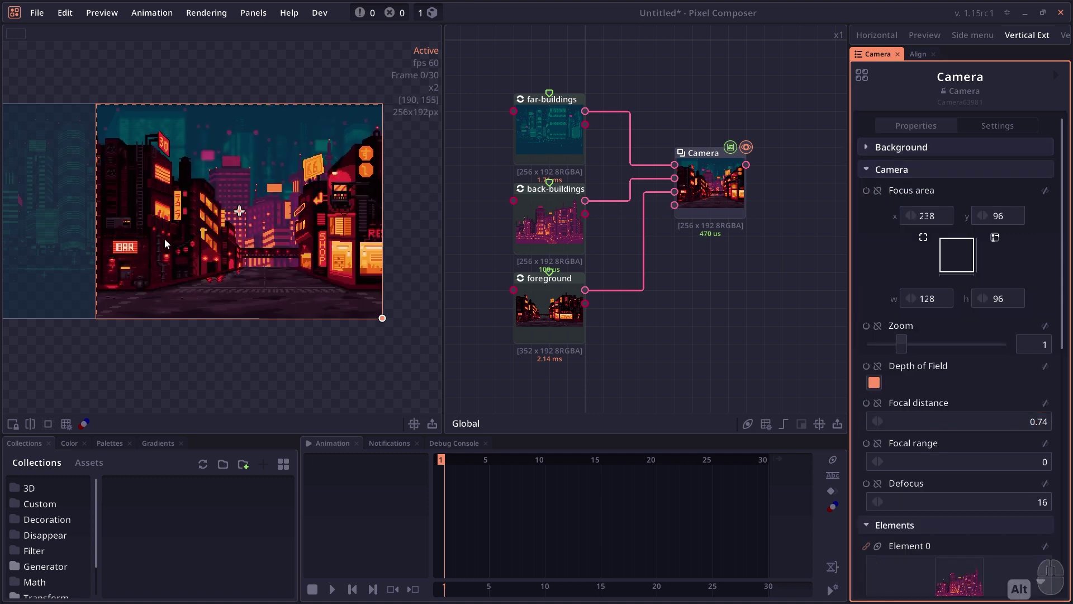
Set Element 1's parallax z to 2 and the camera's focal distance to 1.
{"action": "scroll", "coordinate": [1025, 492], "scroll_direction": "down", "scroll_amount": 5}
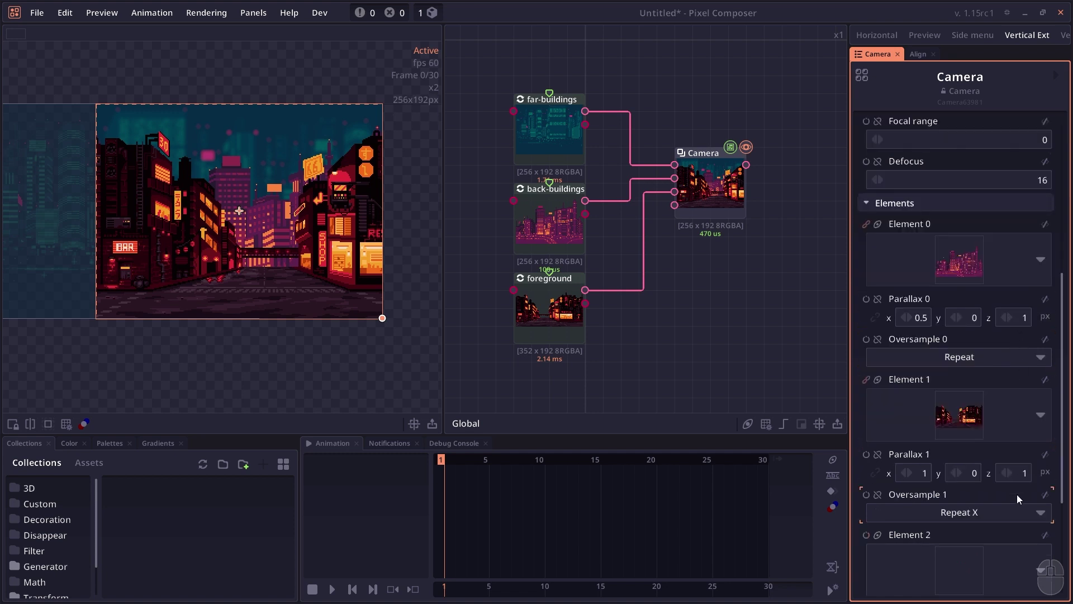
{"action": "key", "text": "Return"}
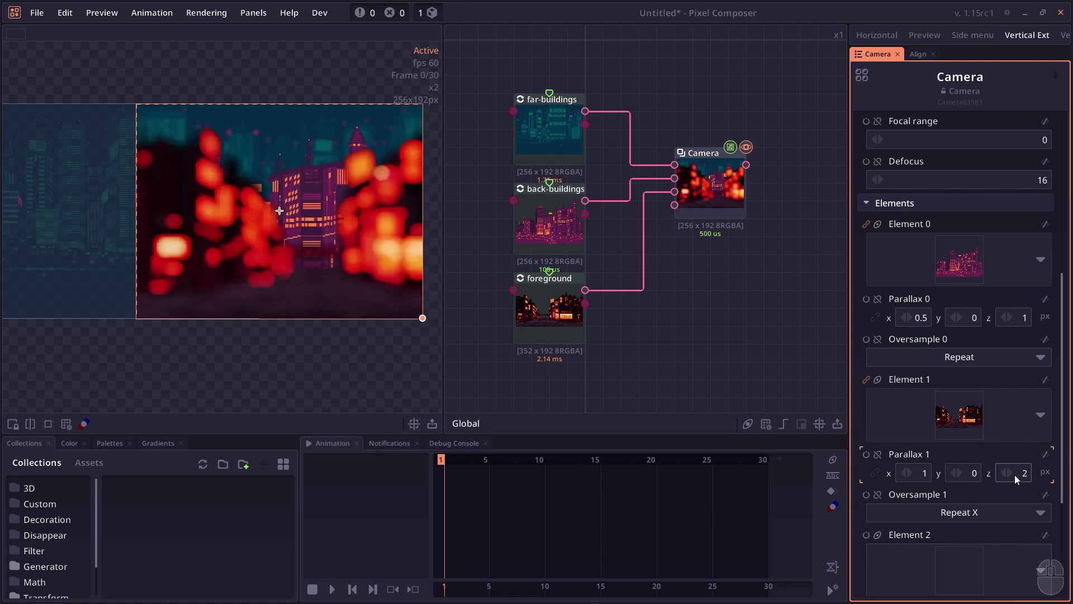
{"action": "scroll", "coordinate": [1014, 475], "scroll_direction": "up", "scroll_amount": 5}
{"action": "left_click", "coordinate": [983, 314]}
{"action": "type", "text": "1"}
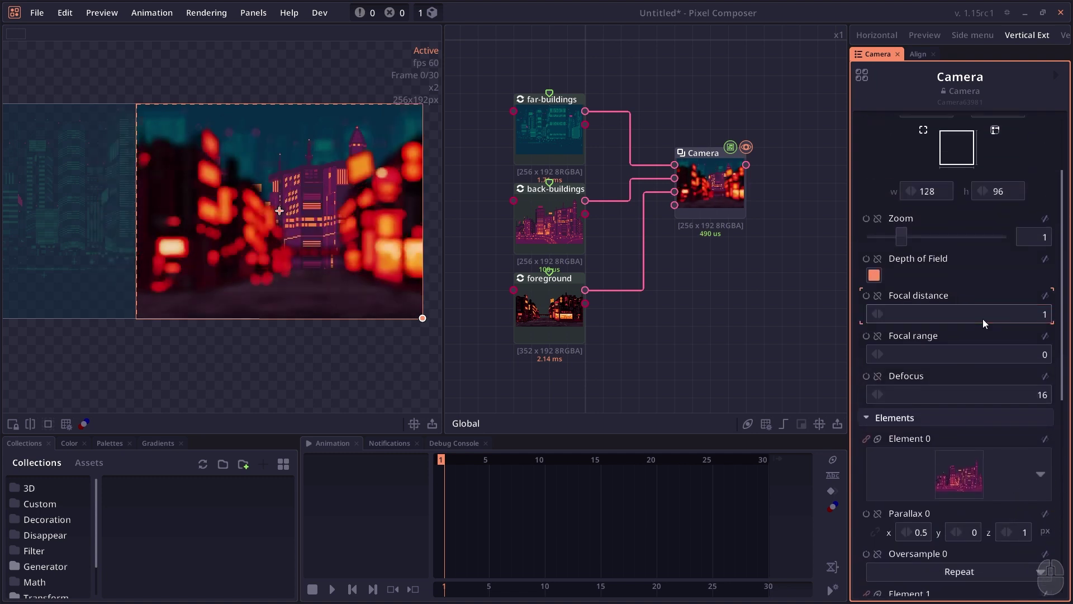
{"action": "key", "text": "Return"}
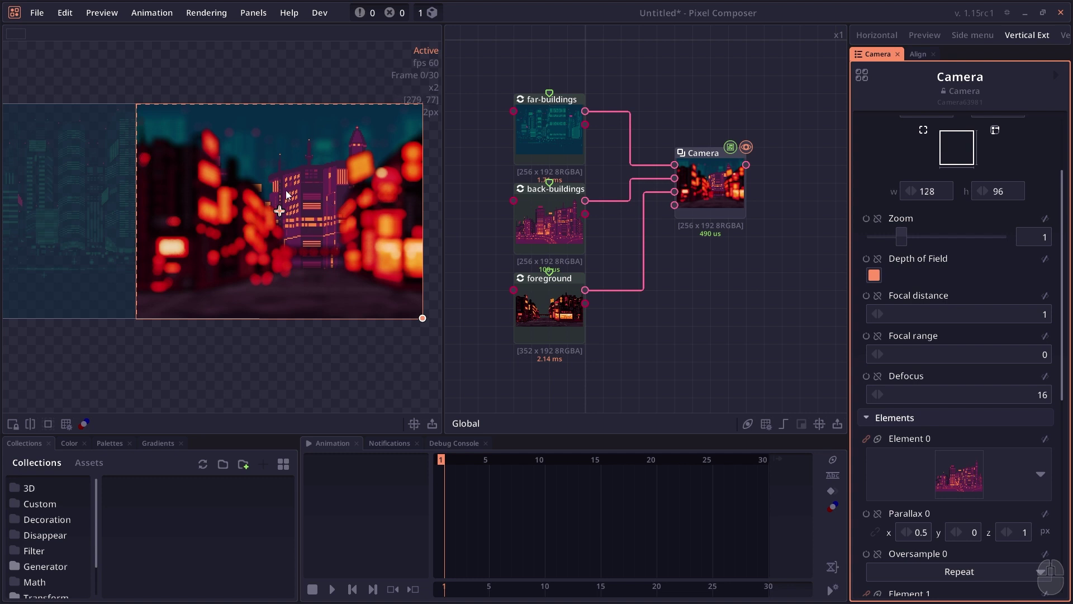
Raise the camera's focal distance to 1.28.
{"action": "left_click", "coordinate": [952, 315]}
{"action": "type", "text": "2"}
{"action": "key", "text": "Return"}
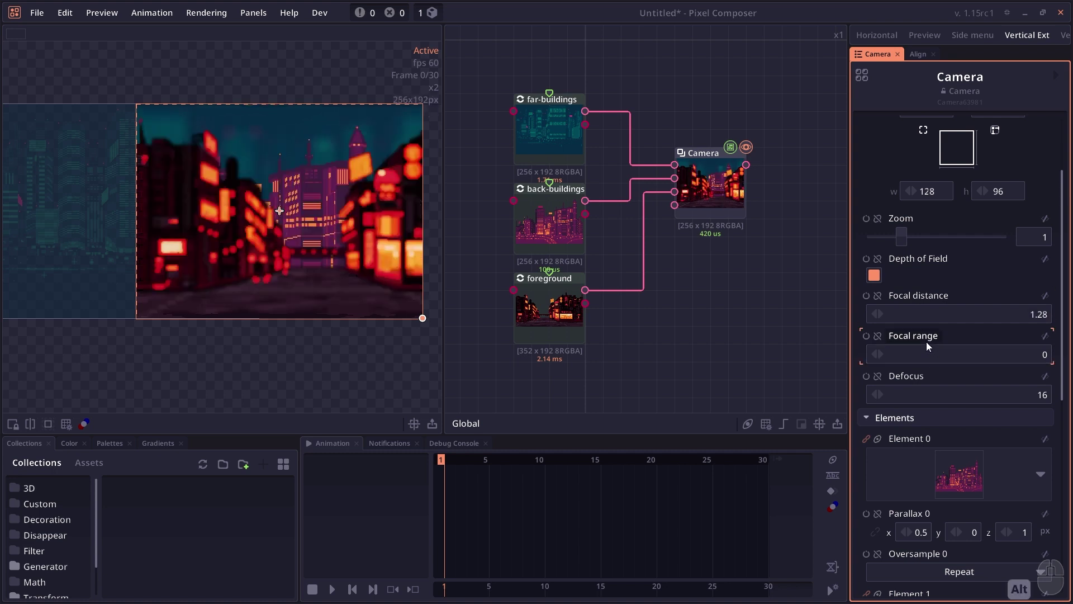
Try camera focal ranges of 0.81 and 7.49, and set the range back to 0.
{"action": "left_click_drag", "start_coordinate": [923, 353], "coordinate": [982, 358]}
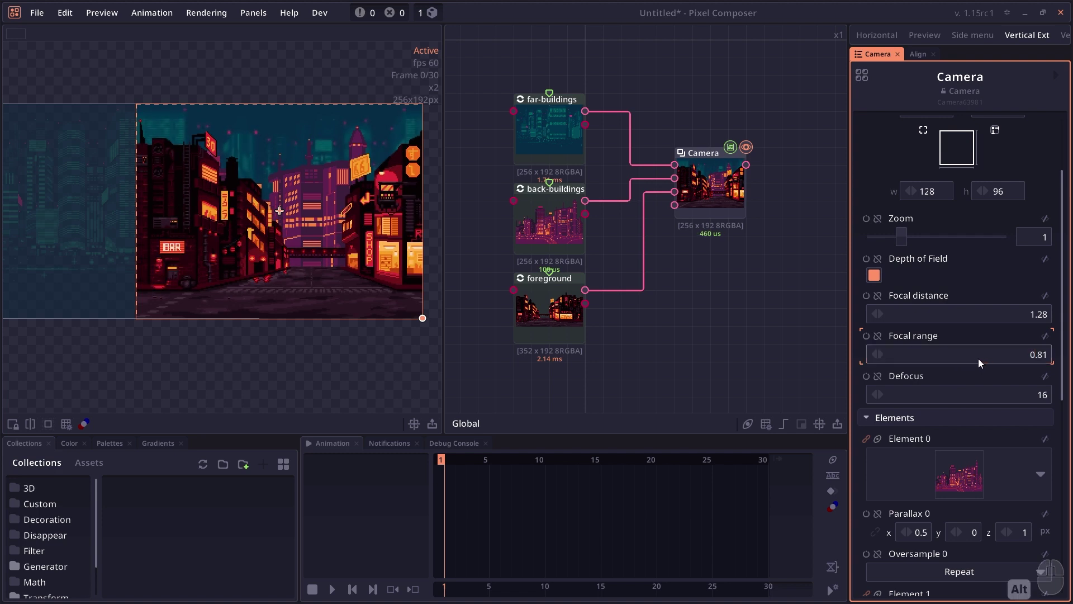
{"action": "left_click", "coordinate": [978, 358]}
{"action": "type", "text": "6.9"}
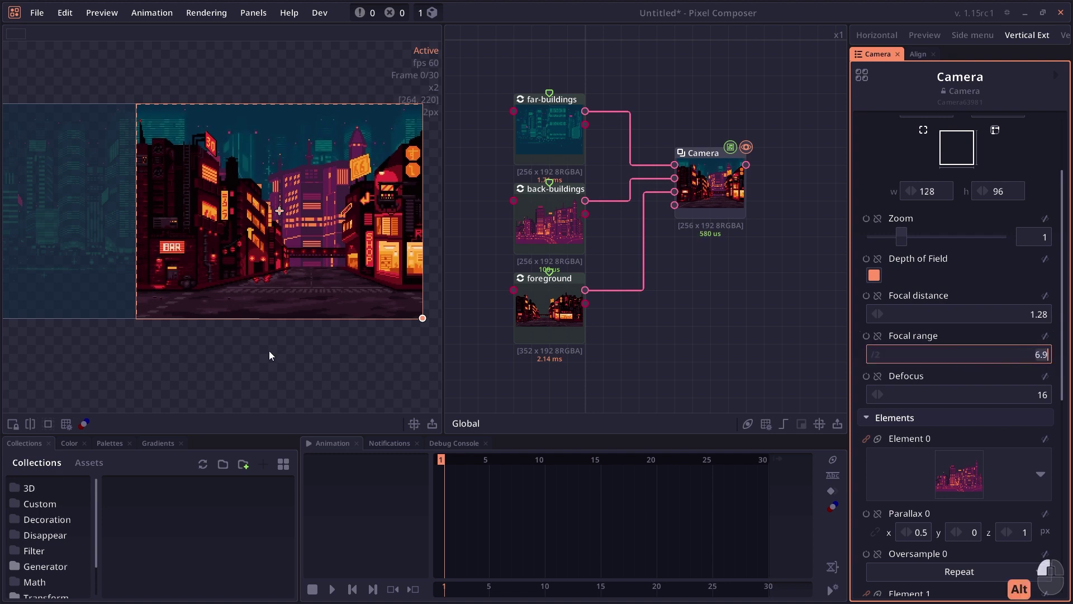
{"action": "left_click_drag", "start_coordinate": [269, 351], "coordinate": [269, 387]}
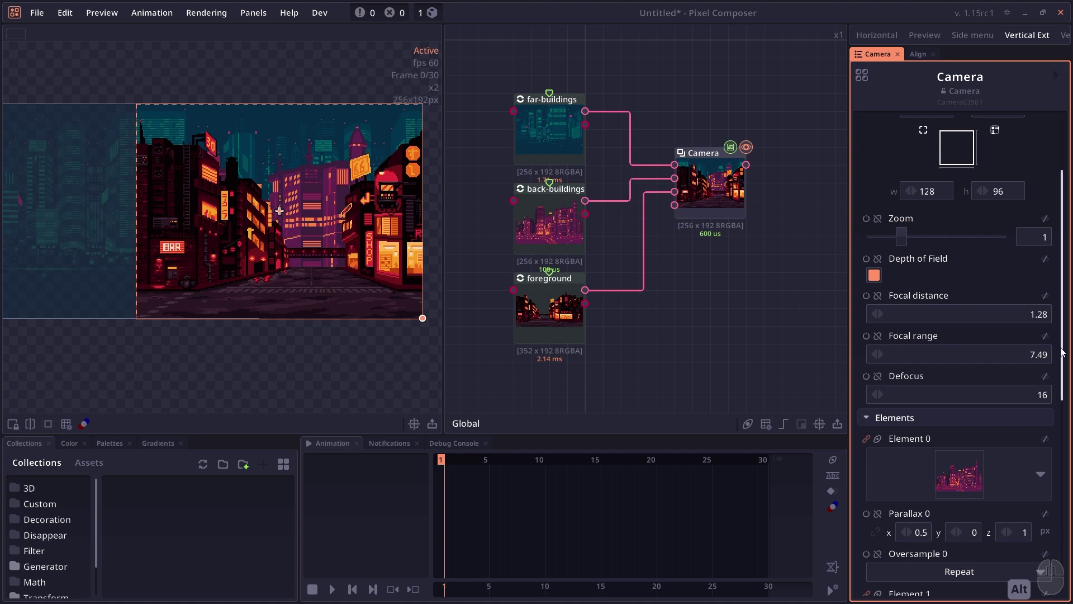
{"action": "left_click", "coordinate": [1014, 352]}
{"action": "type", "text": "0"}
{"action": "key", "text": "Return"}
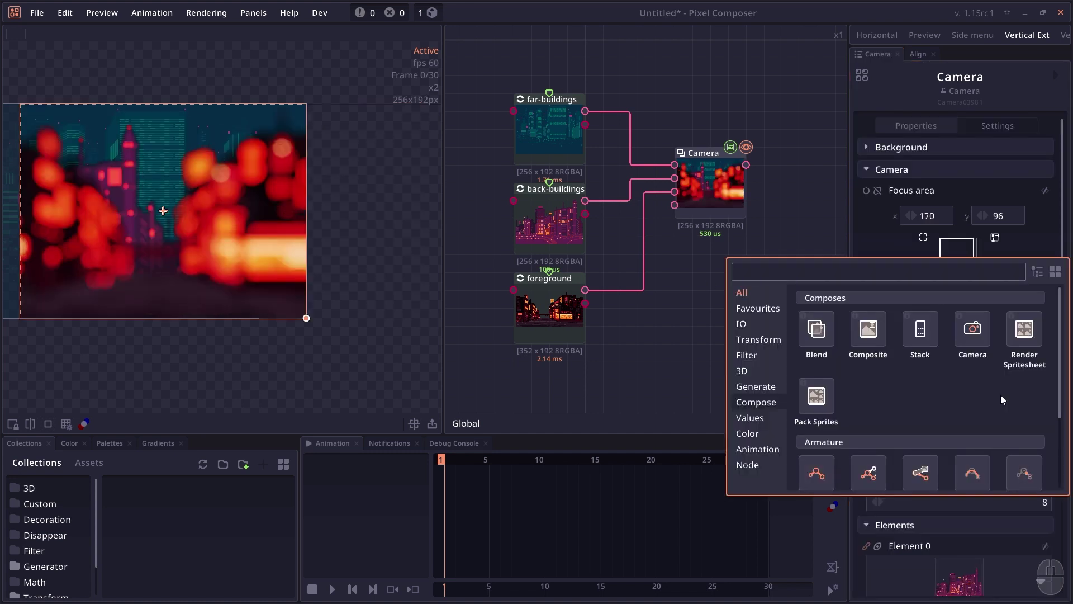
Look through the Compose category of the node list, including the Armature and Export groups, and close it.
{"action": "scroll", "coordinate": [940, 394], "scroll_direction": "down", "scroll_amount": 5}
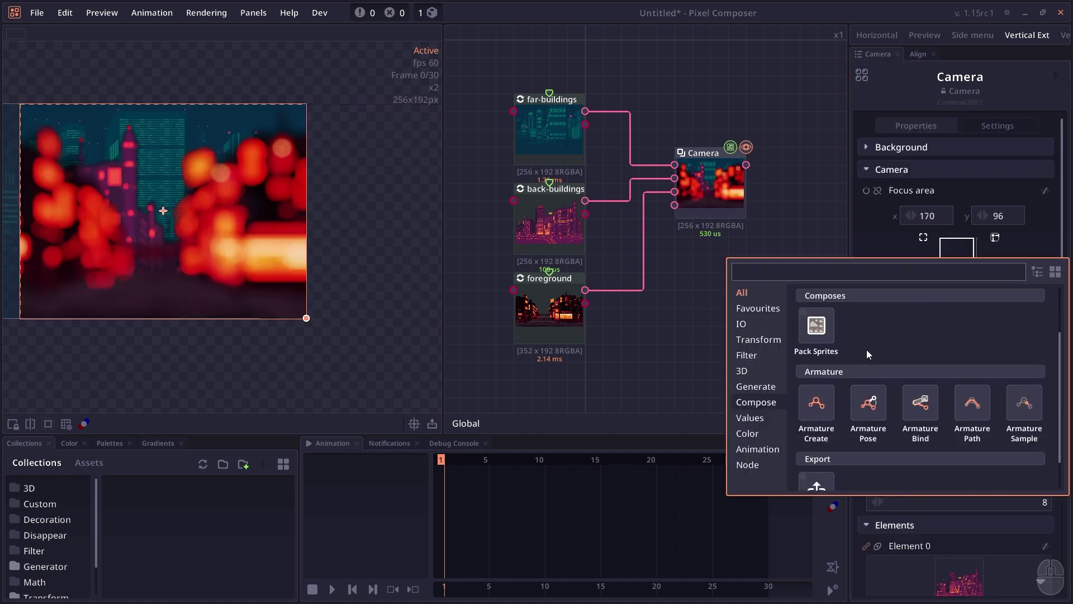
{"action": "key", "text": "Escape"}
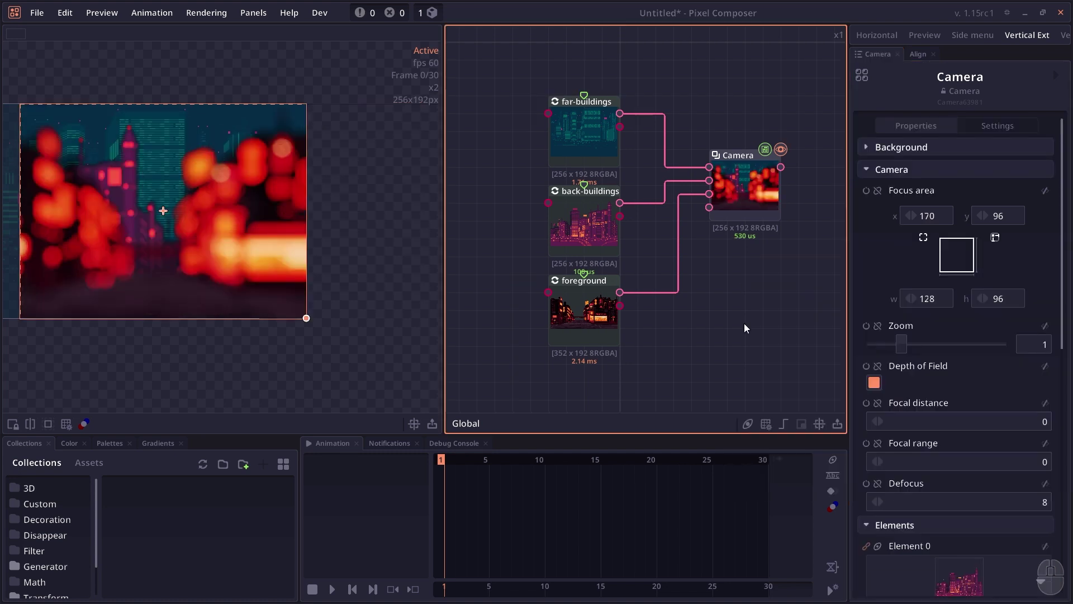